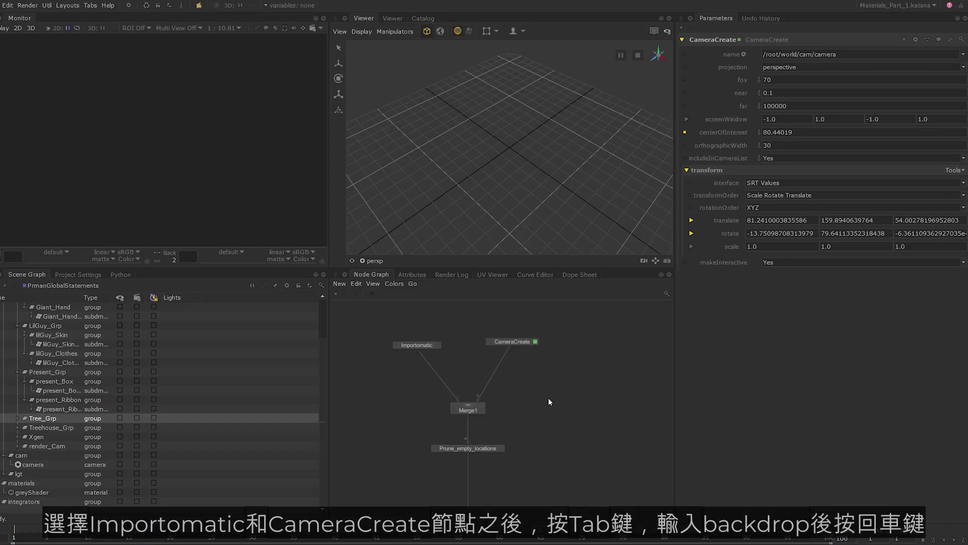
- Create a backdrop around the Importomatic and CameraCreate nodes and enlarge it slightly
{"action": "left_click_drag", "start_coordinate": [377, 322], "coordinate": [579, 389]}
{"action": "key", "text": "Tab"}
{"action": "type", "text": "ba"}
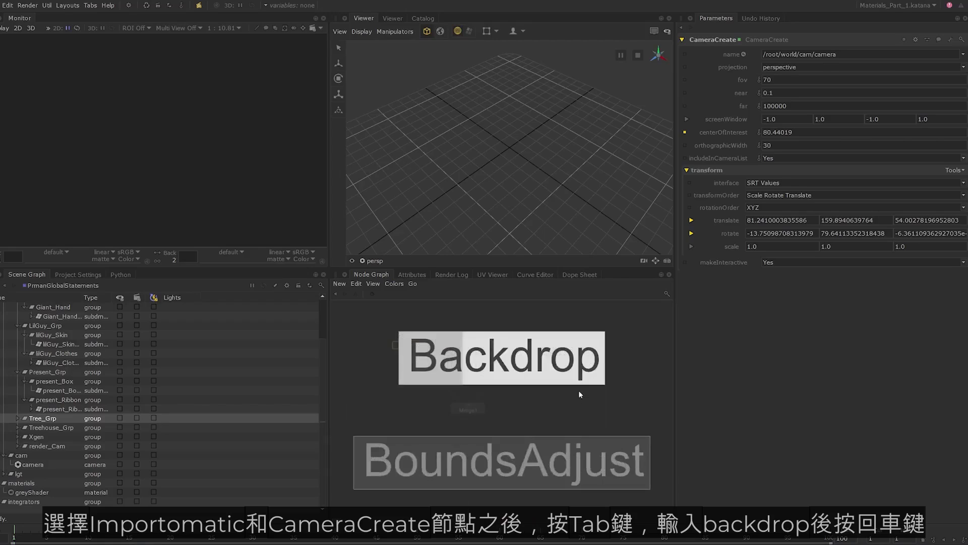
{"action": "key", "text": "Return"}
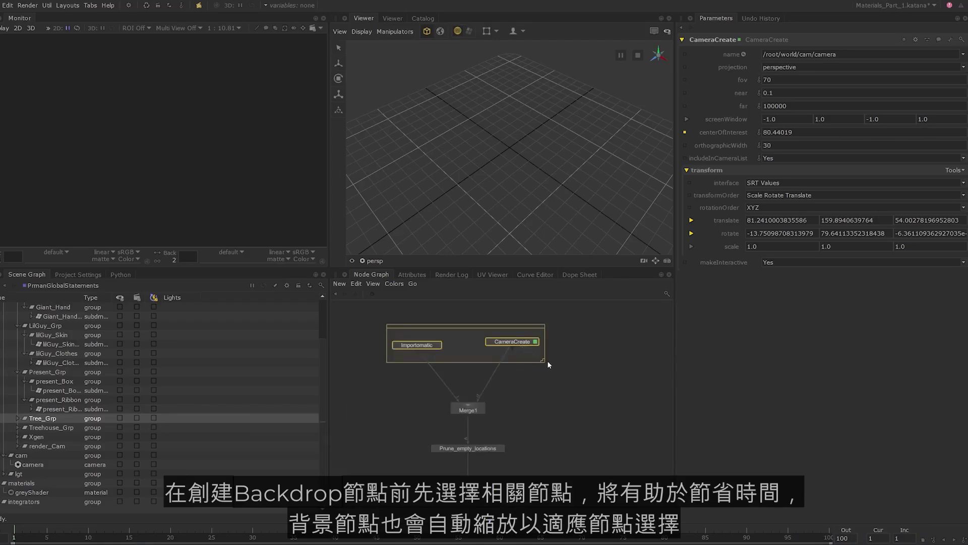
{"action": "left_click_drag", "start_coordinate": [547, 362], "coordinate": [551, 371]}
{"action": "left_click", "coordinate": [569, 370]}
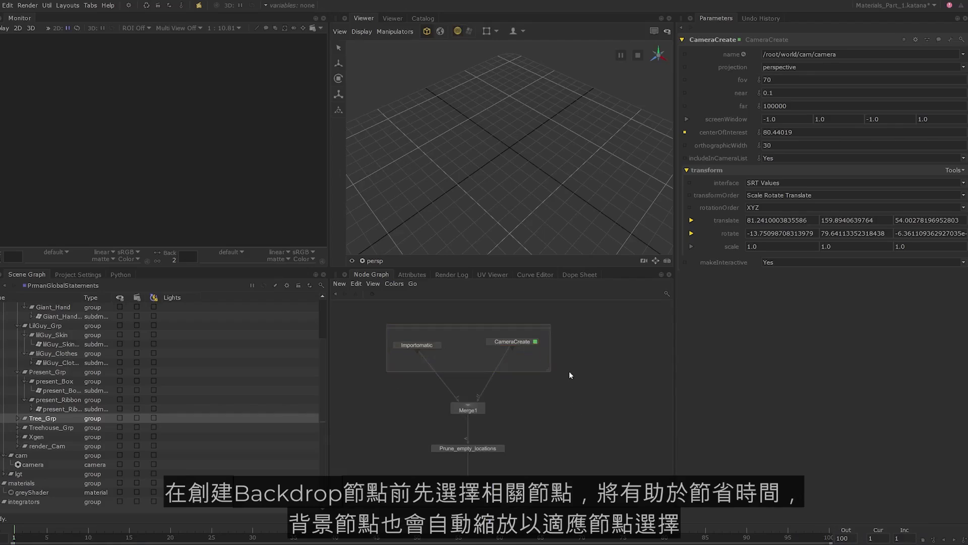
- Label the backdrop around Importomatic and CameraCreate "Assets"
{"action": "double_click", "coordinate": [467, 328]}
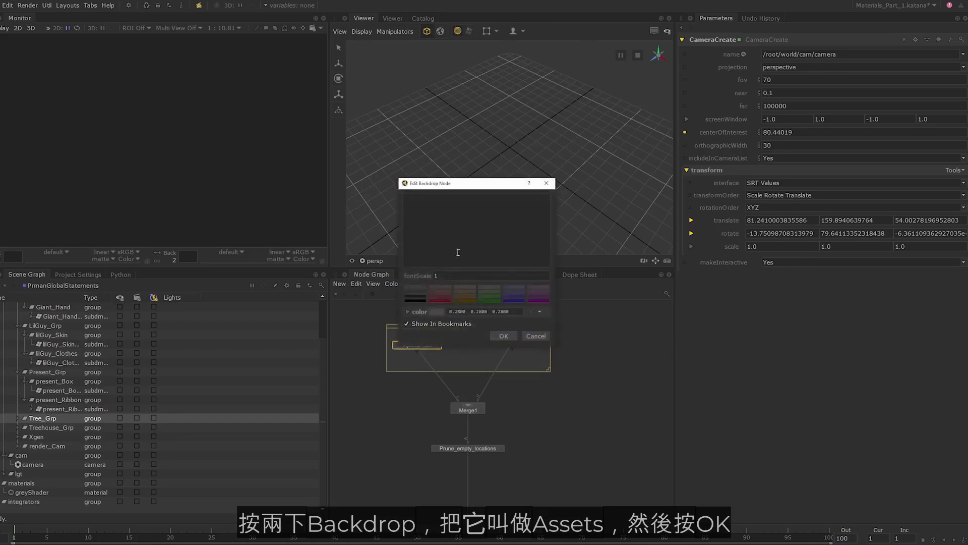
{"action": "type", "text": "Assets"}
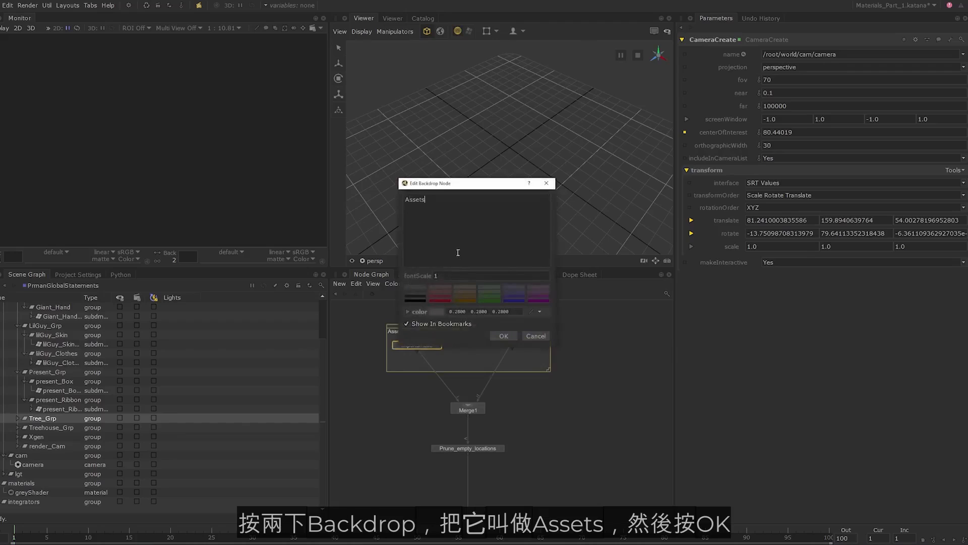
{"action": "left_click", "coordinate": [509, 336]}
- Create a backdrop around the GafferThree node and label it "Lighting"
{"action": "middle_click_drag", "start_coordinate": [551, 481], "coordinate": [533, 394]}
{"action": "scroll", "coordinate": [534, 422], "scroll_direction": "down", "scroll_amount": 3}
{"action": "scroll", "coordinate": [510, 447], "scroll_direction": "up", "scroll_amount": 3}
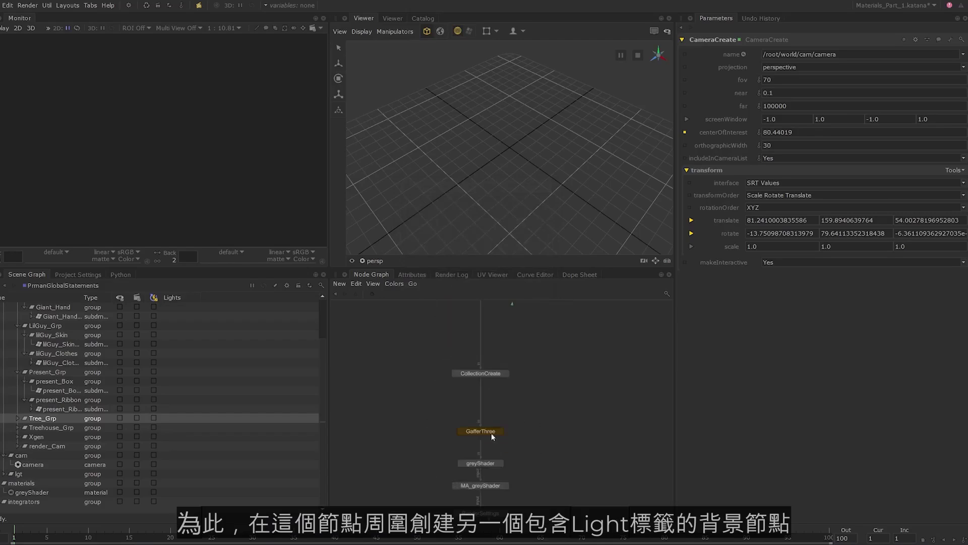
{"action": "key", "text": "Tab"}
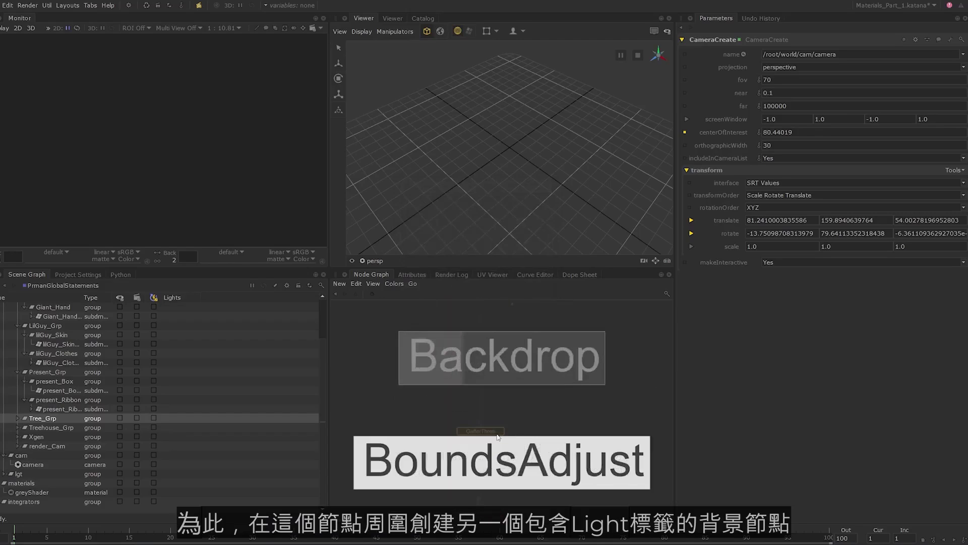
{"action": "key", "text": "Return"}
{"action": "double_click", "coordinate": [498, 413]}
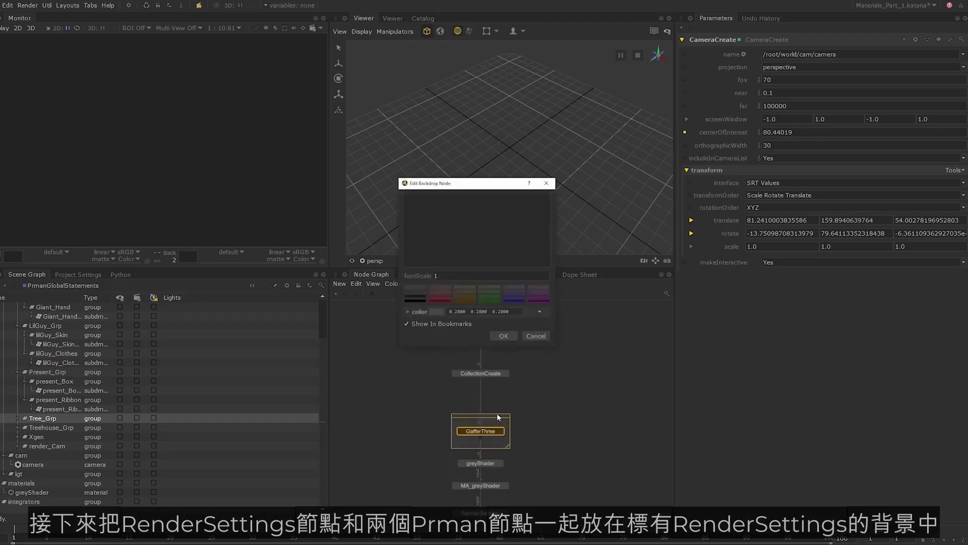
{"action": "type", "text": "Lighting"}
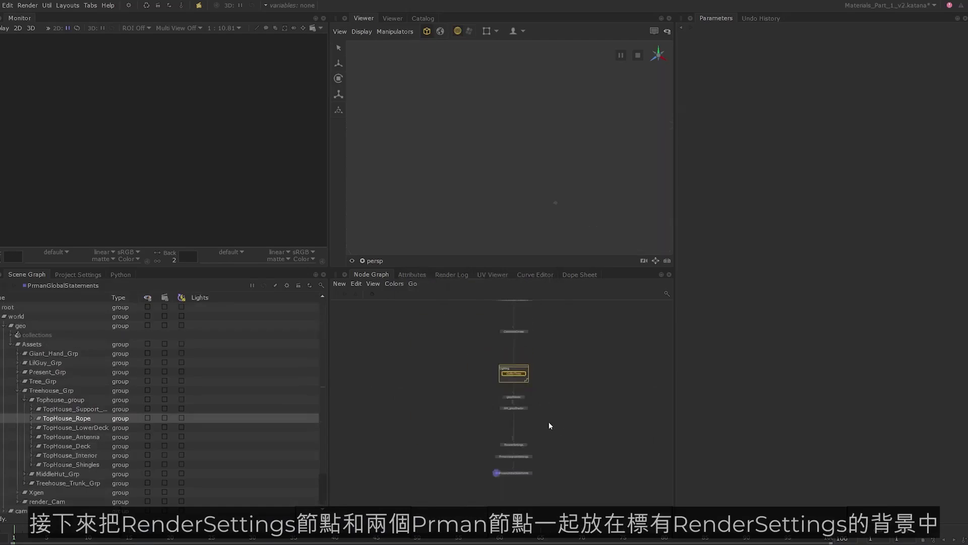
- Create a backdrop around the RenderSettings, PrmanIntegratorSettings and PrmanGlobalStatements nodes
{"action": "key", "text": "f"}
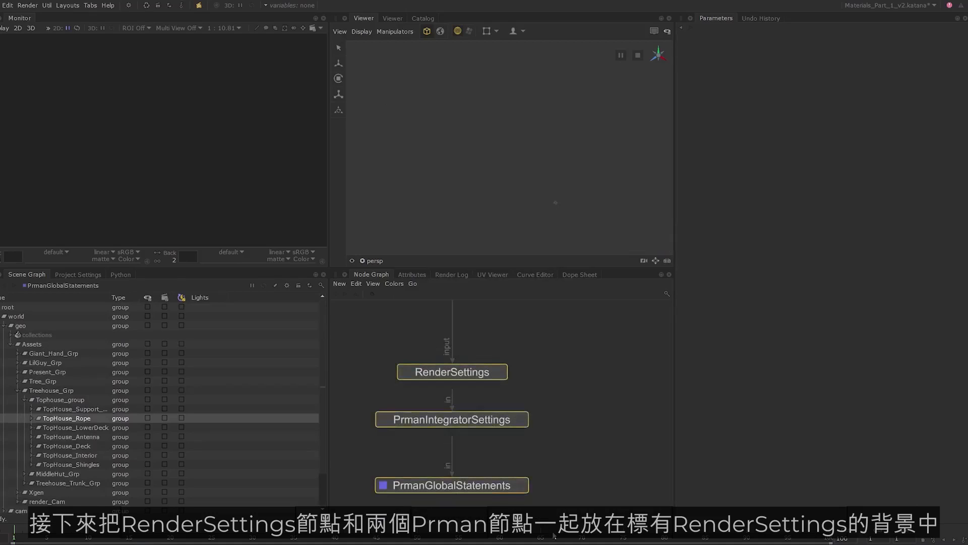
{"action": "key", "text": "Tab"}
{"action": "type", "text": "back"}
{"action": "key", "text": "Return"}
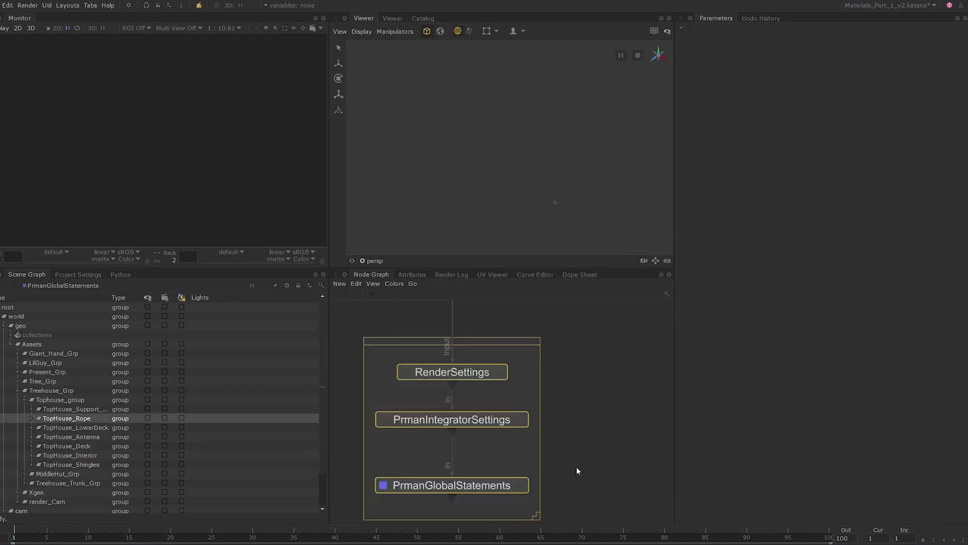
- Label the backdrop around the three render nodes "Render Settings"
{"action": "double_click", "coordinate": [486, 341]}
{"action": "type", "text": "Ren"}
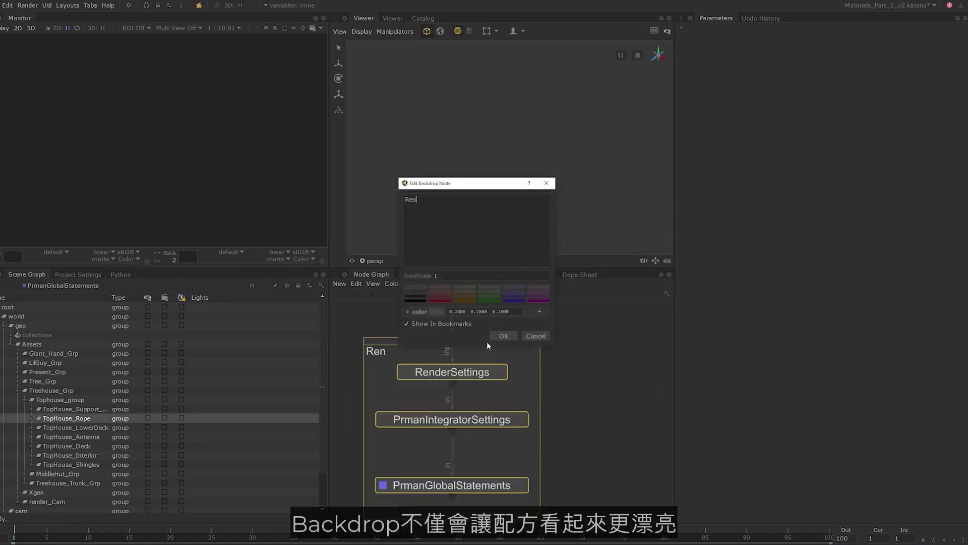
{"action": "type", "text": "der Settings"}
{"action": "left_click", "coordinate": [504, 336]}
{"action": "left_click", "coordinate": [551, 350]}
{"action": "scroll", "coordinate": [547, 364], "scroll_direction": "down", "scroll_amount": 5}
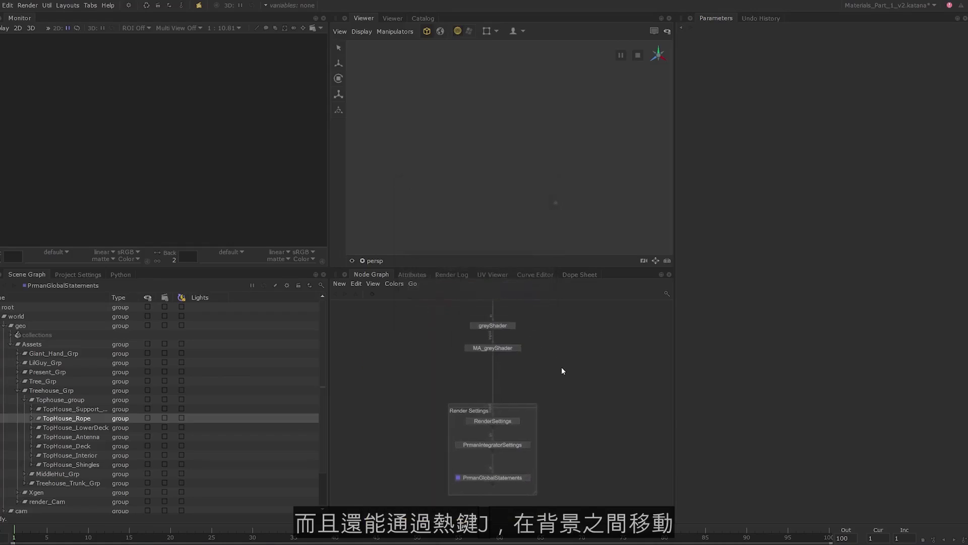
- Jump between the Assets and Lighting backdrops in the node graph using their bookmarks
{"action": "key", "text": "j"}
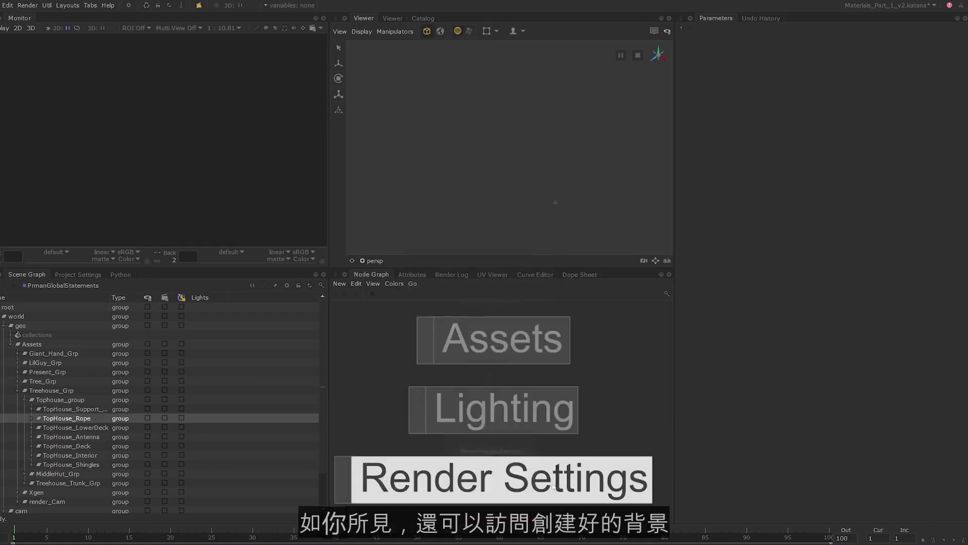
{"action": "left_click", "coordinate": [540, 343]}
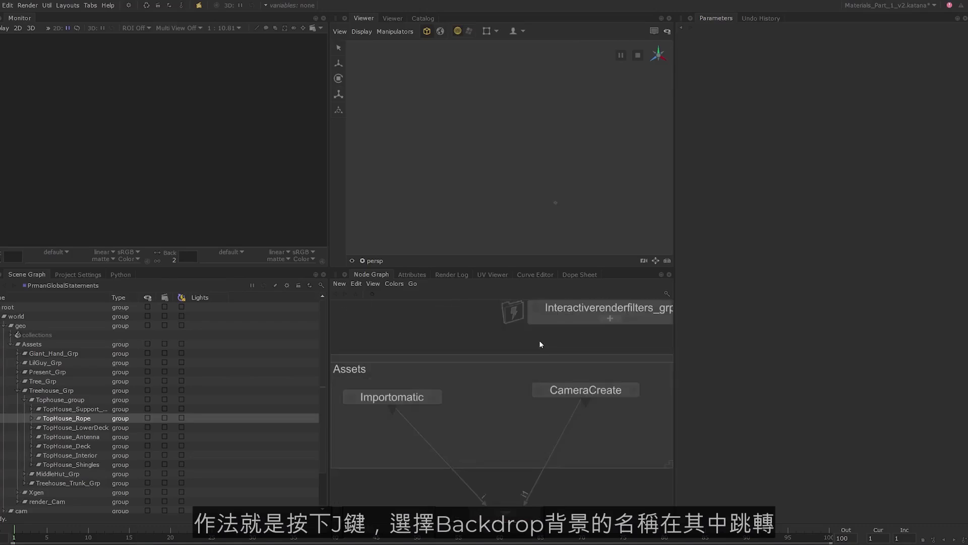
{"action": "key", "text": "j"}
{"action": "left_click", "coordinate": [543, 406]}
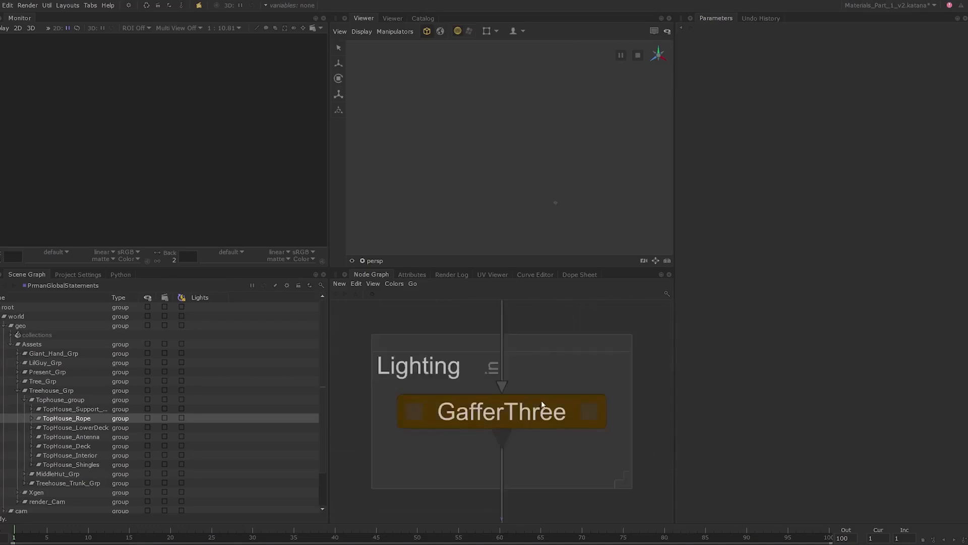
{"action": "key", "text": "j"}
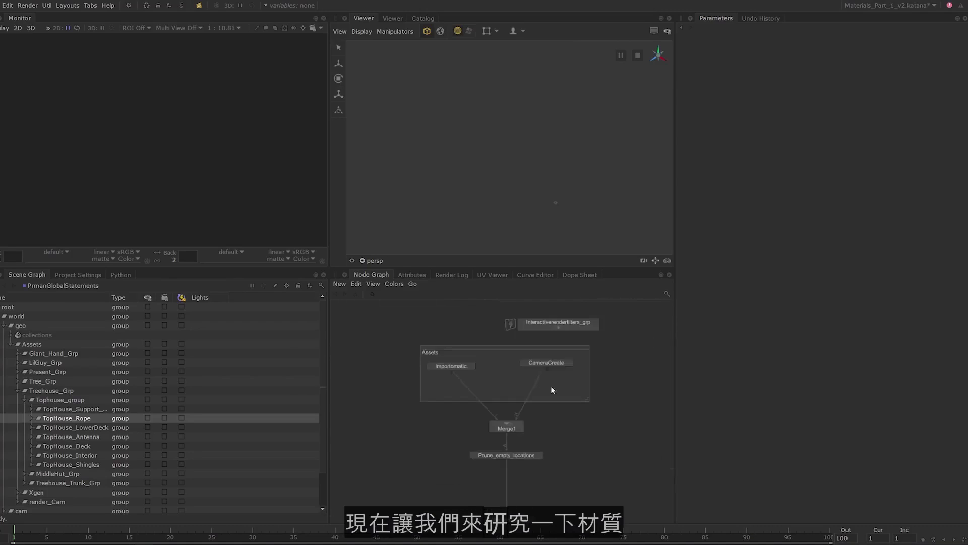
{"action": "scroll", "coordinate": [525, 418], "scroll_direction": "down", "scroll_amount": 3}
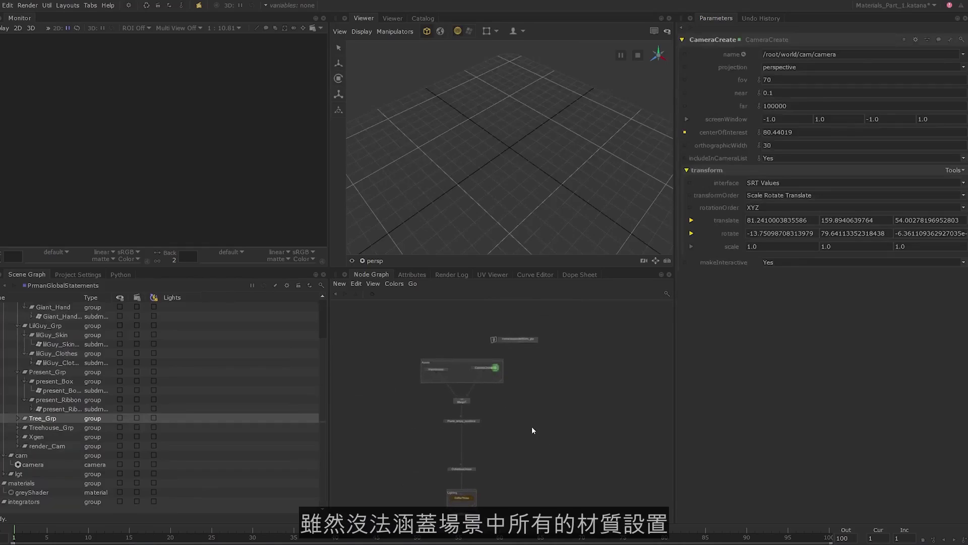
{"action": "scroll", "coordinate": [521, 433], "scroll_direction": "up", "scroll_amount": 3}
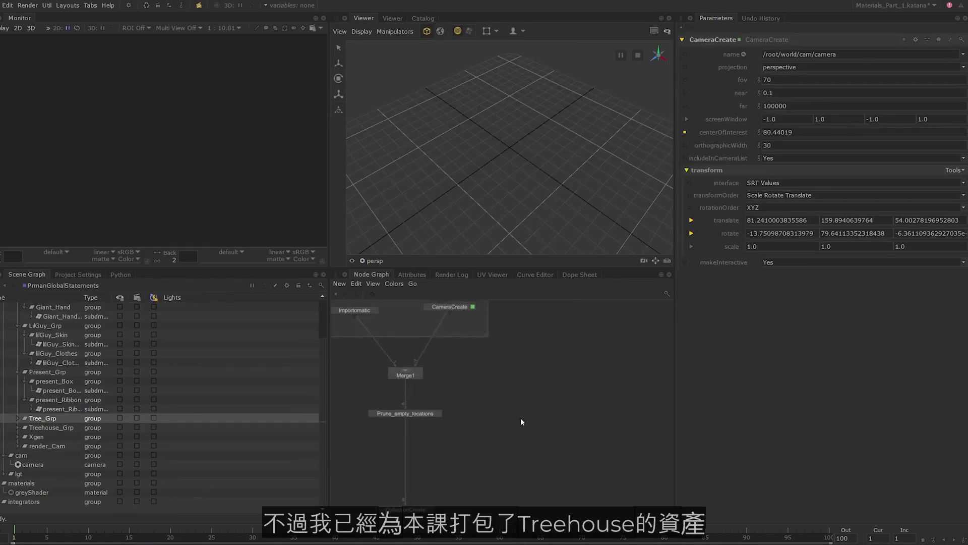
- Expand Treehouse_Grp down to TopHouse_AntennaShape in the scene graph and frame that shape in the 3D viewer
{"action": "left_click", "coordinate": [28, 428]}
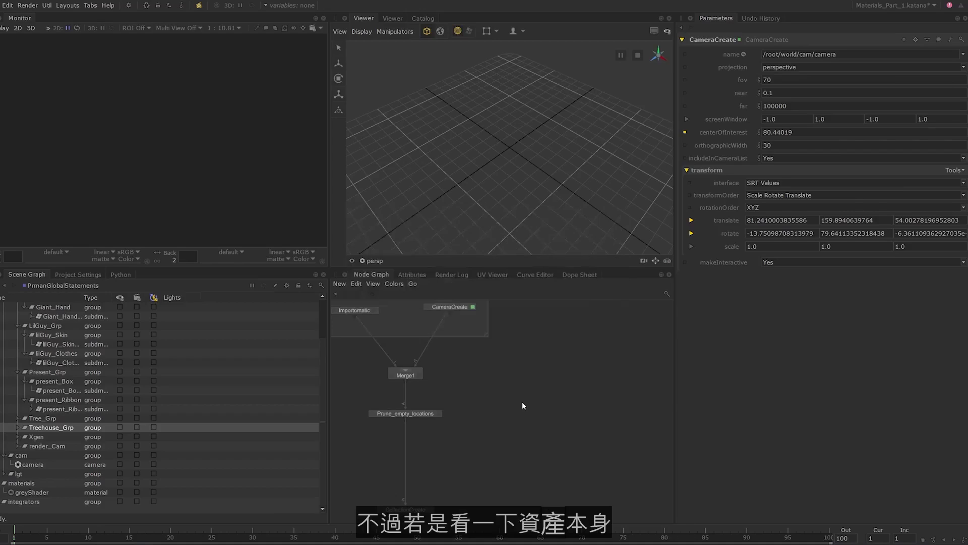
{"action": "left_click", "coordinate": [18, 427]}
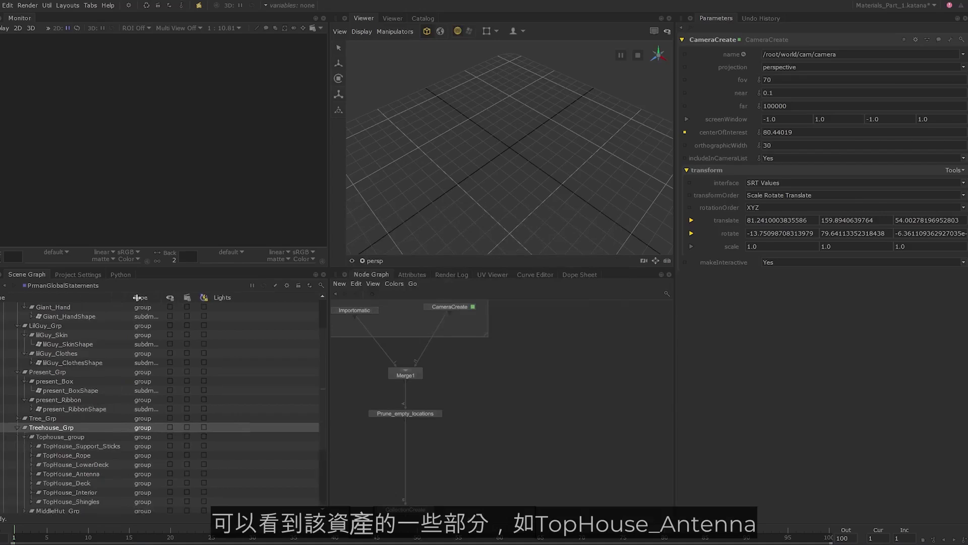
{"action": "left_click", "coordinate": [58, 474]}
{"action": "left_click", "coordinate": [31, 474]}
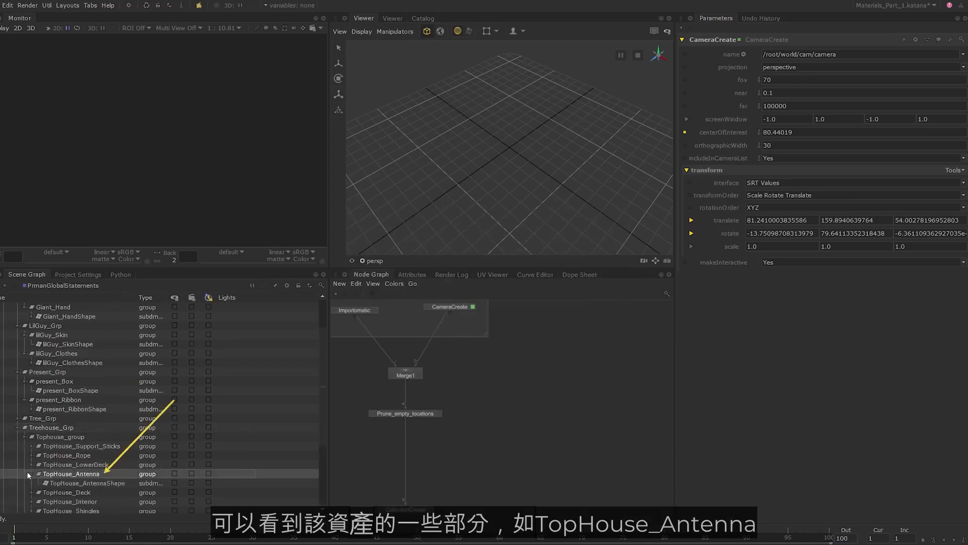
{"action": "left_click", "coordinate": [66, 483]}
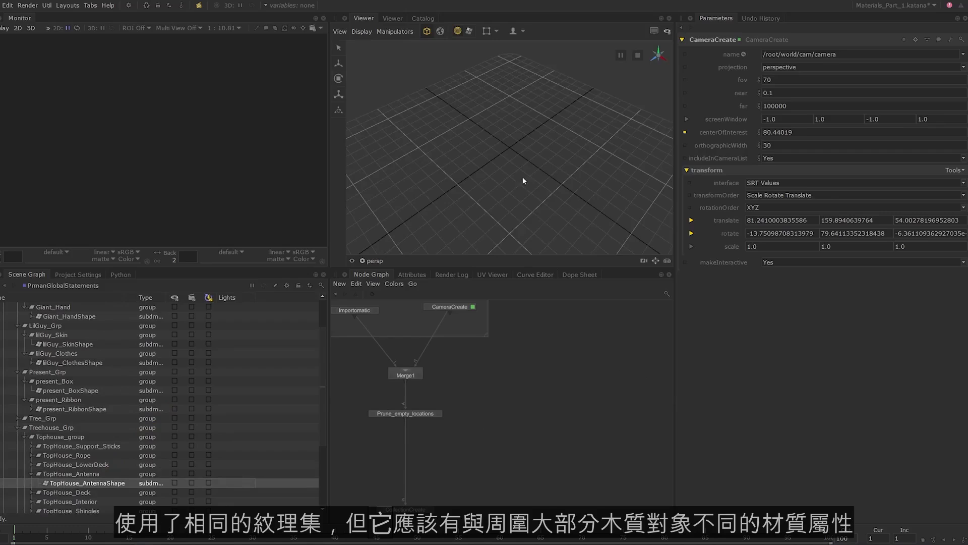
{"action": "key", "text": "f"}
{"action": "left_click", "coordinate": [589, 208]}
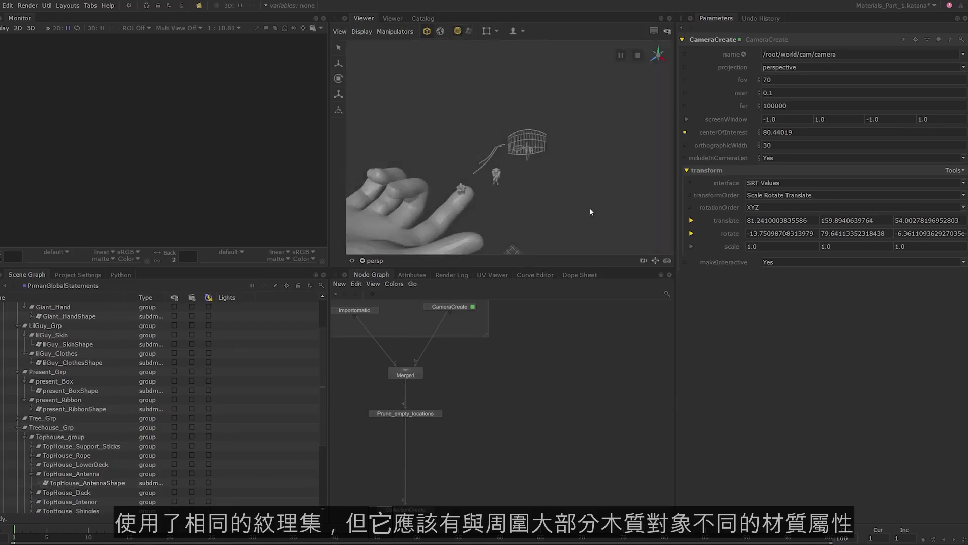
- Create an empty backdrop beside the Prune_empty_locations node and label it "Materials"
{"action": "middle_click_drag", "start_coordinate": [513, 433], "coordinate": [555, 405]}
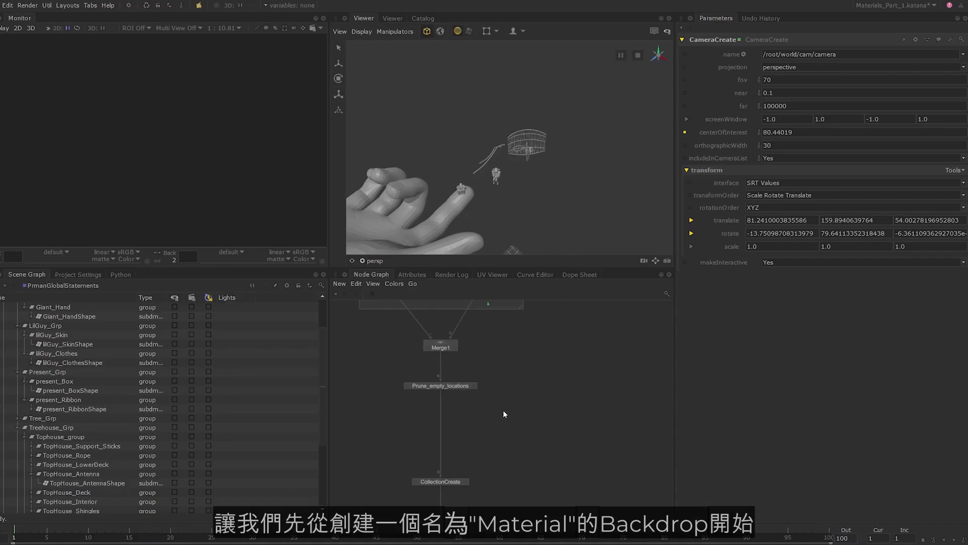
{"action": "key", "text": "Tab"}
{"action": "type", "text": "Backdrop"}
{"action": "key", "text": "Return"}
{"action": "double_click", "coordinate": [552, 395]}
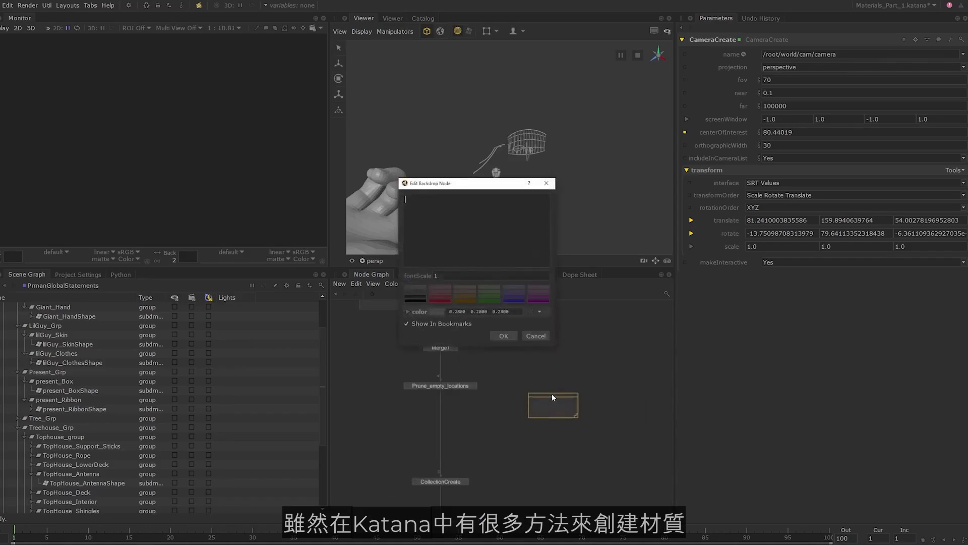
{"action": "type", "text": "Materials"}
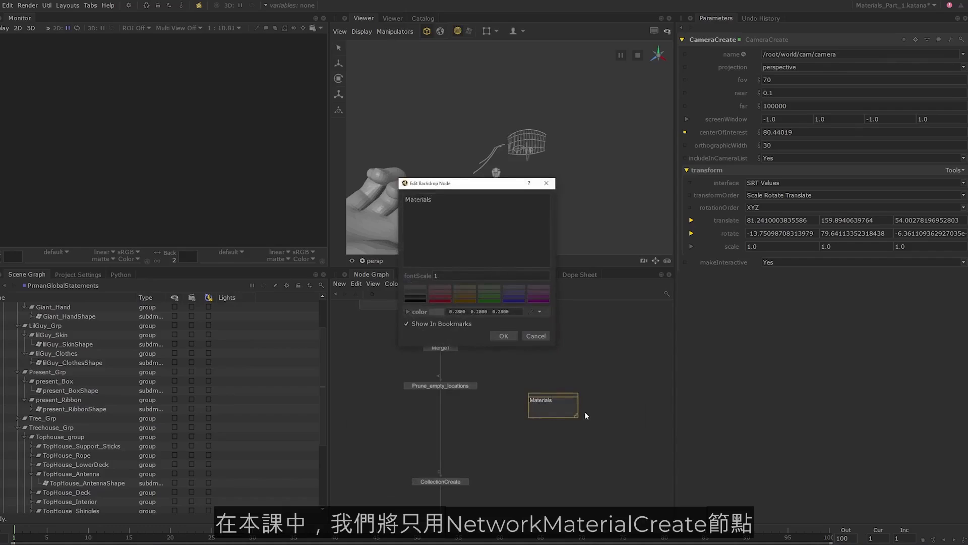
{"action": "left_click", "coordinate": [497, 338]}
- Enlarge the Materials backdrop to make room for nodes and move it slightly upward
{"action": "left_click_drag", "start_coordinate": [576, 417], "coordinate": [640, 457]}
{"action": "left_click_drag", "start_coordinate": [596, 384], "coordinate": [595, 363]}
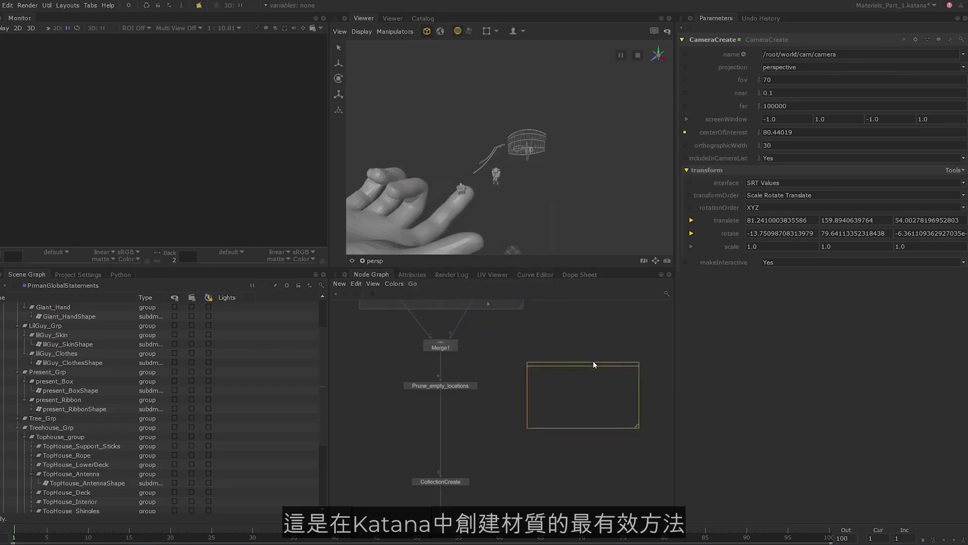
{"action": "left_click", "coordinate": [567, 457]}
- Add a NetworkMaterialCreate node inside the Materials backdrop
{"action": "middle_click_drag", "start_coordinate": [577, 452], "coordinate": [524, 451]}
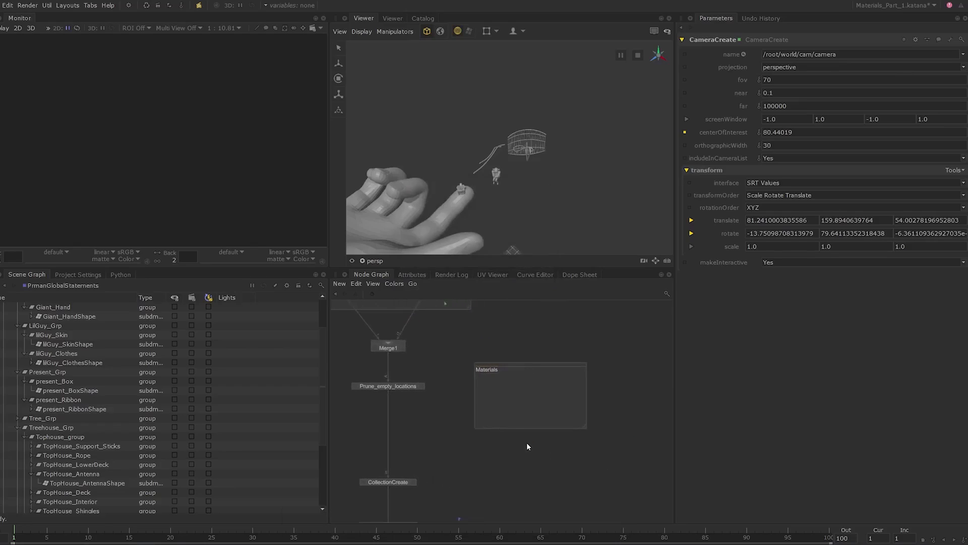
{"action": "key", "text": "Tab"}
{"action": "type", "text": "nmc"}
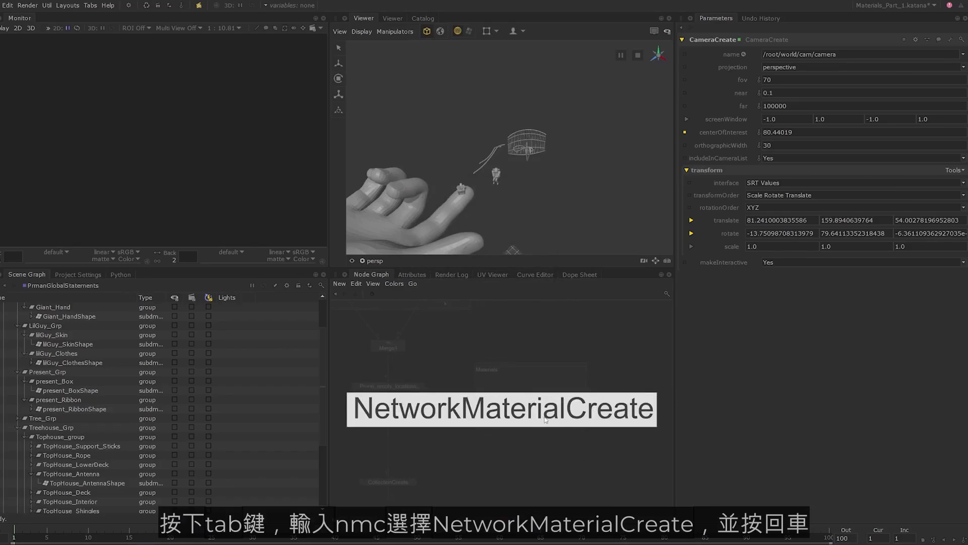
{"action": "key", "text": "Return"}
{"action": "left_click", "coordinate": [531, 389]}
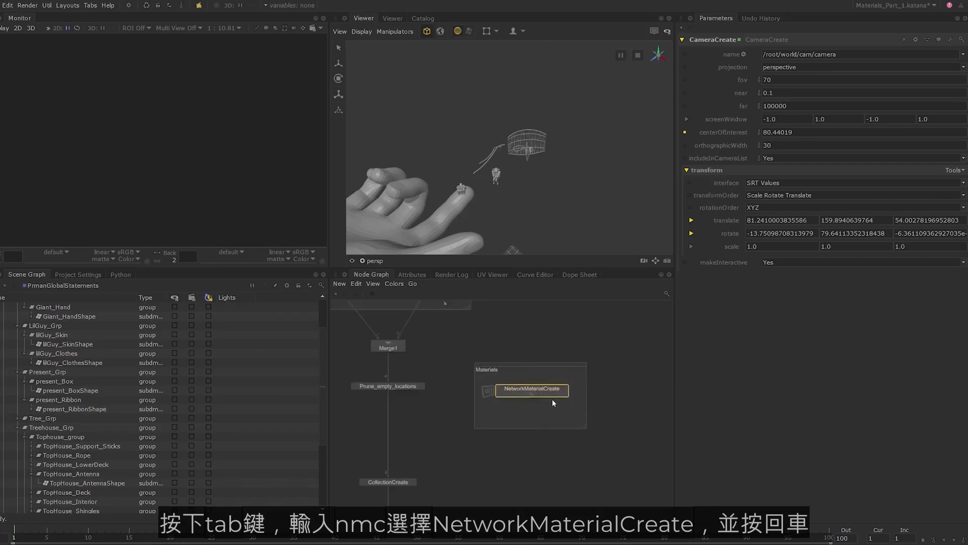
- Open the NetworkMaterialCreate node's parameters for editing and rename the node NMC_treeHouse
{"action": "middle_click_drag", "start_coordinate": [552, 399], "coordinate": [531, 399]}
{"action": "key", "text": "e"}
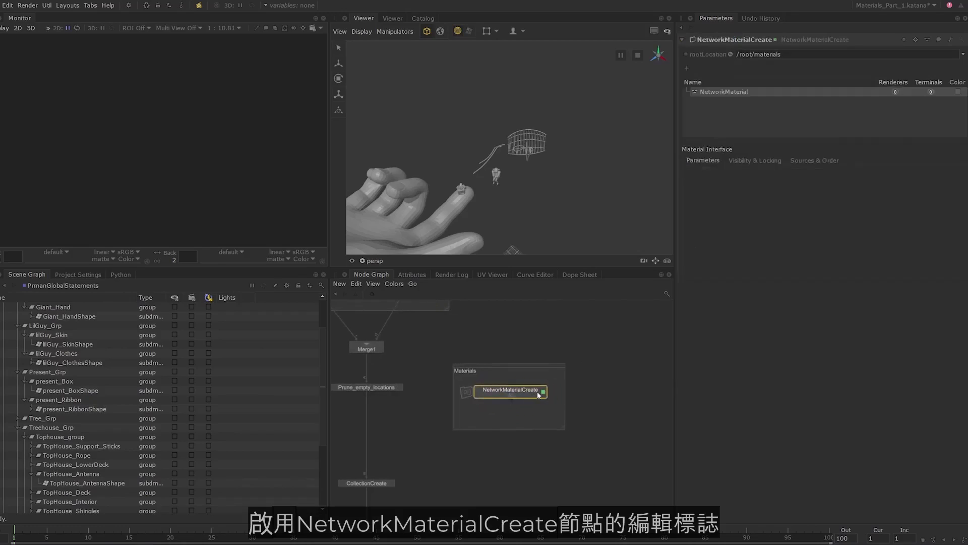
{"action": "type", "text": "n"}
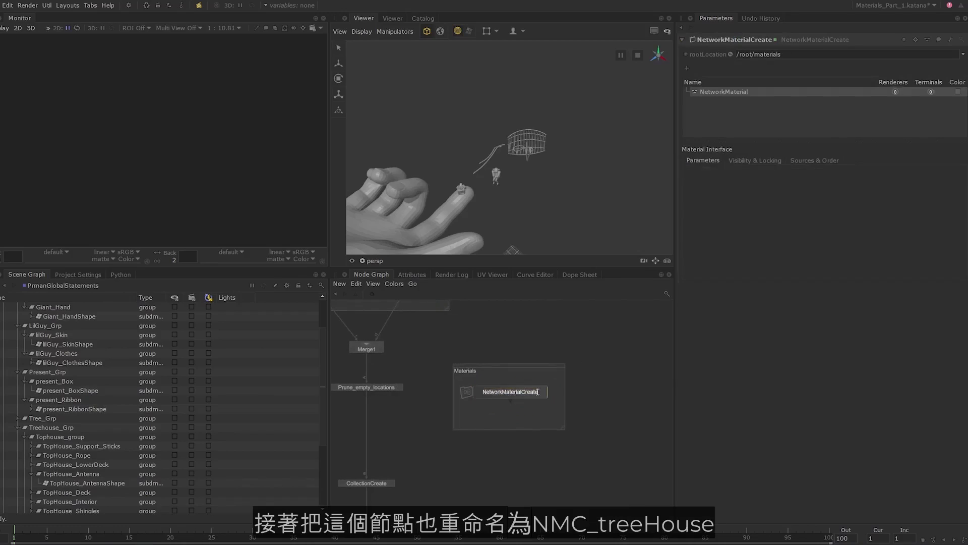
{"action": "type", "text": "NMC_treeHouse"}
{"action": "key", "text": "Return"}
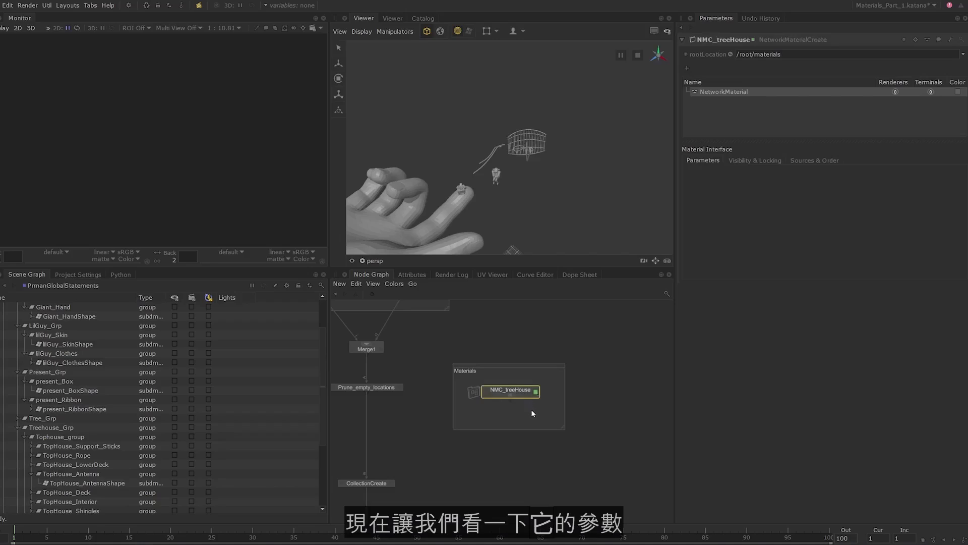
{"action": "middle_click_drag", "start_coordinate": [532, 412], "coordinate": [507, 411]}
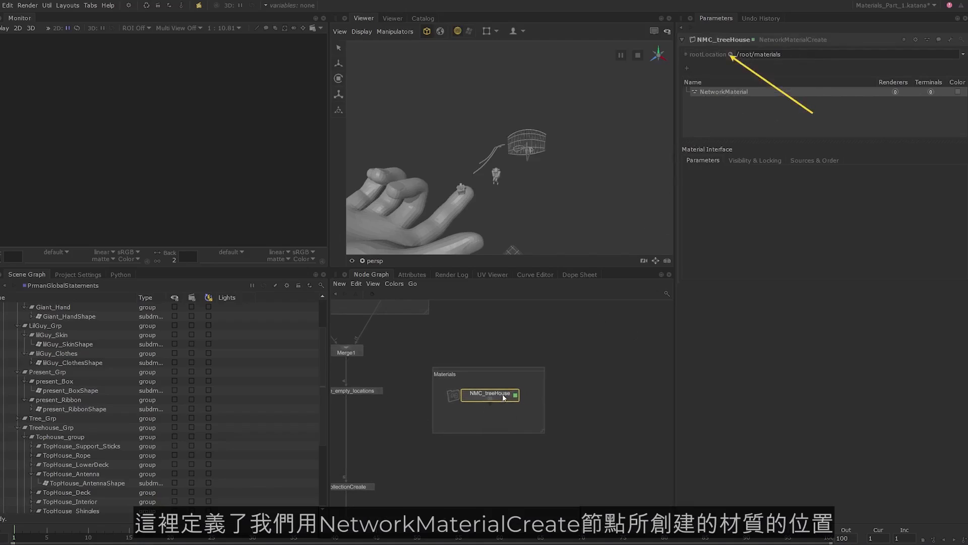
- View the scene graph at the NMC_treeHouse node and rename its default network material NM_topHouseDeck
{"action": "key", "text": "v"}
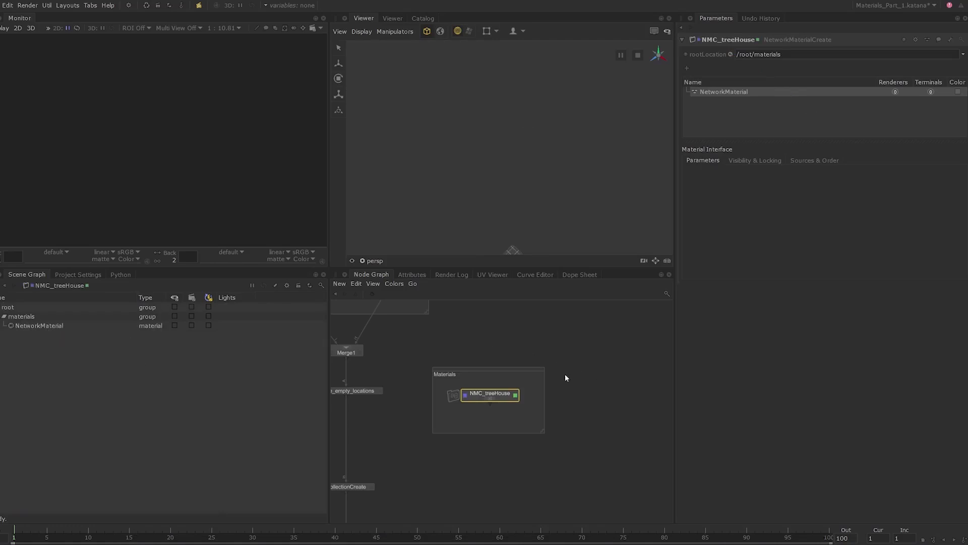
{"action": "middle_click_drag", "start_coordinate": [565, 374], "coordinate": [581, 369]}
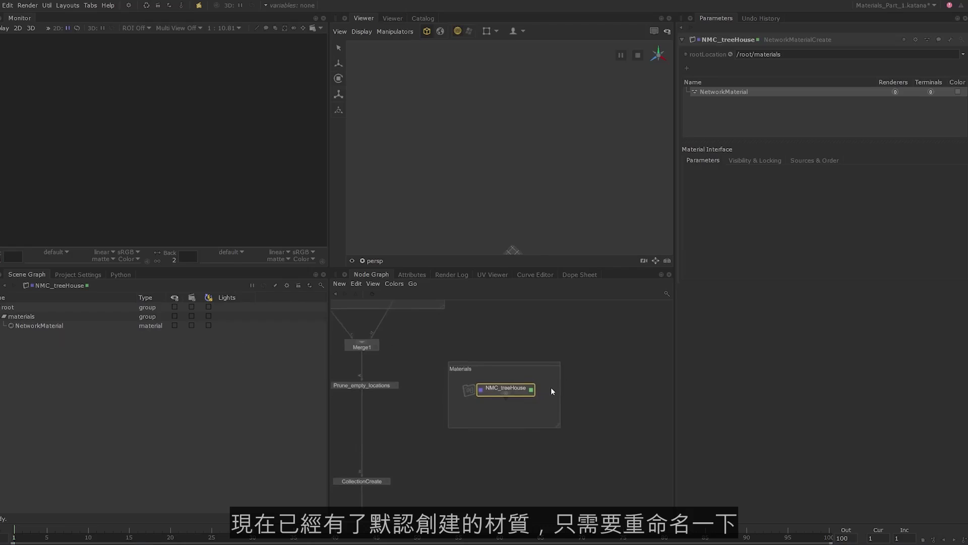
{"action": "double_click", "coordinate": [735, 92]}
{"action": "type", "text": "NM_t"}
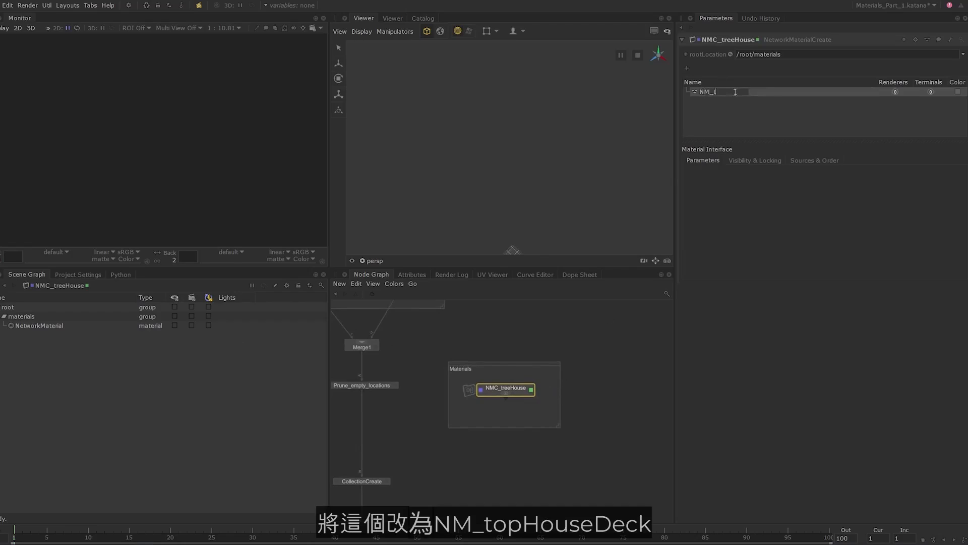
{"action": "type", "text": "opHouseDeck"}
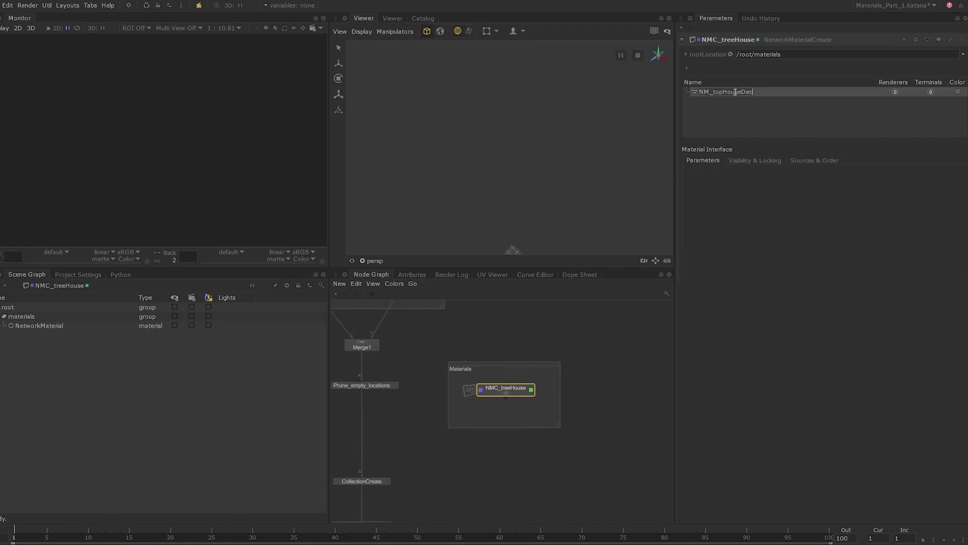
{"action": "key", "text": "Return"}
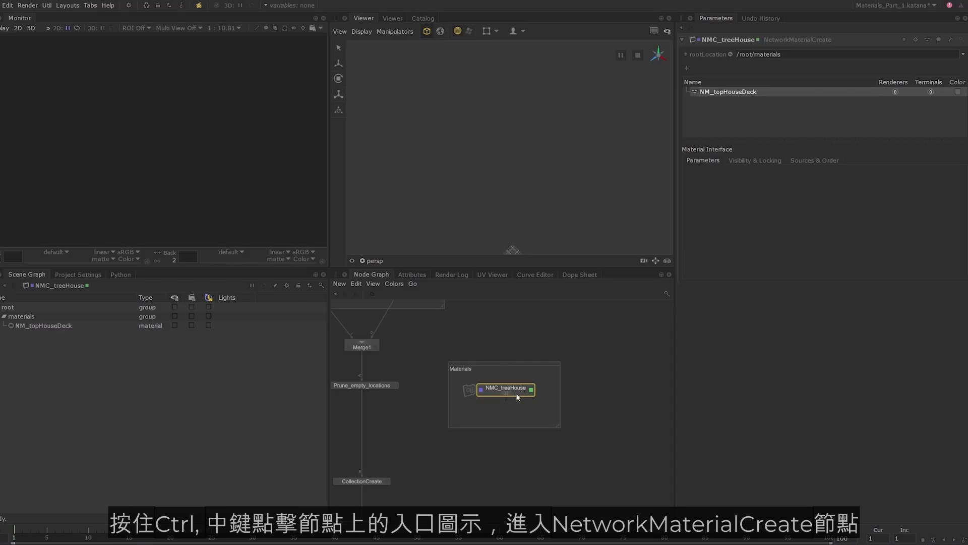
- Enter the NMC_treeHouse node's internal network and add a PxrSurface shading node
{"action": "scroll", "coordinate": [516, 392], "scroll_direction": "up", "scroll_amount": 3}
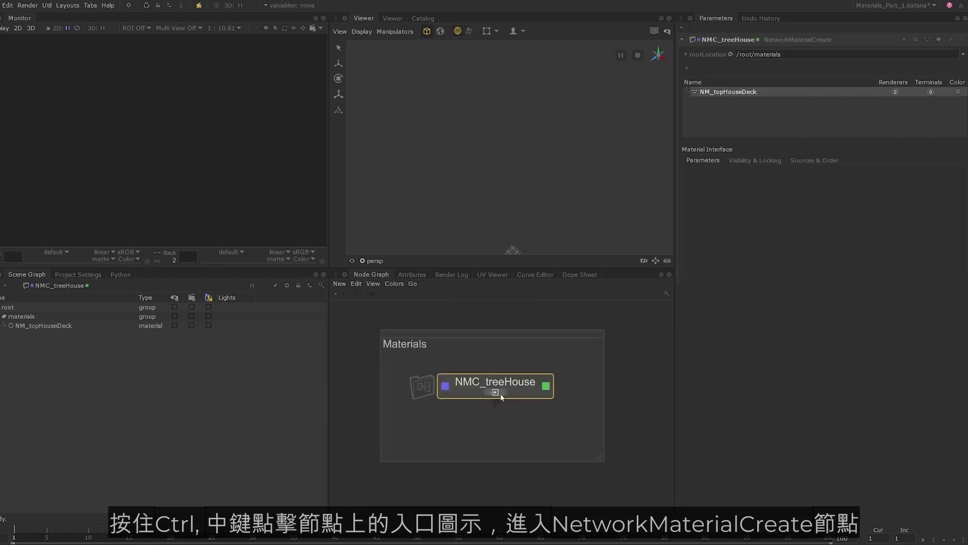
{"action": "middle_click", "coordinate": [528, 393]}
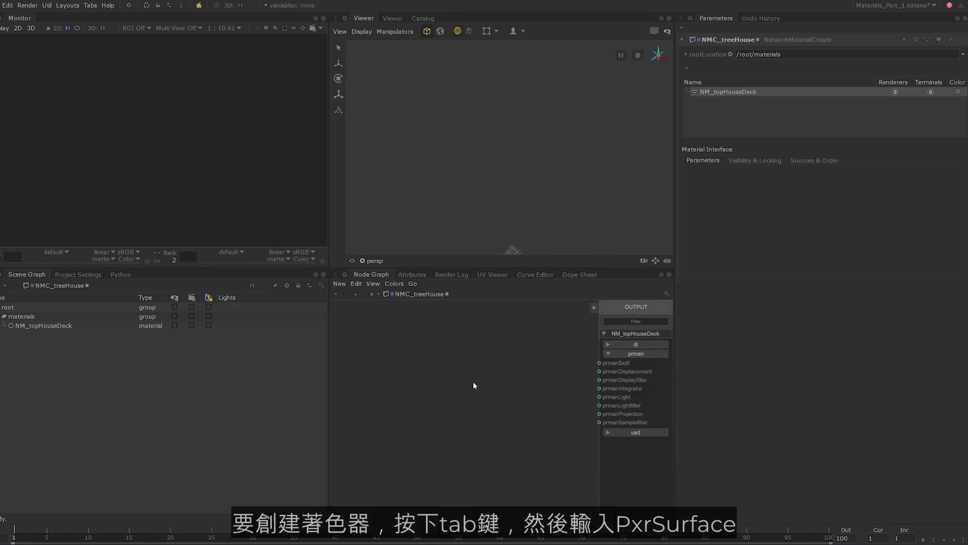
{"action": "key", "text": "Tab"}
{"action": "type", "text": "PxrSu"}
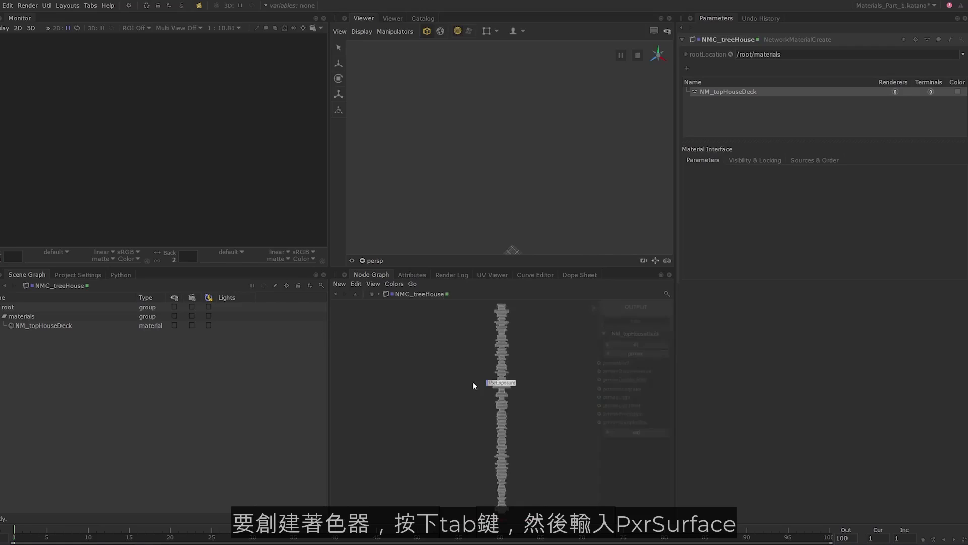
{"action": "key", "text": "Return"}
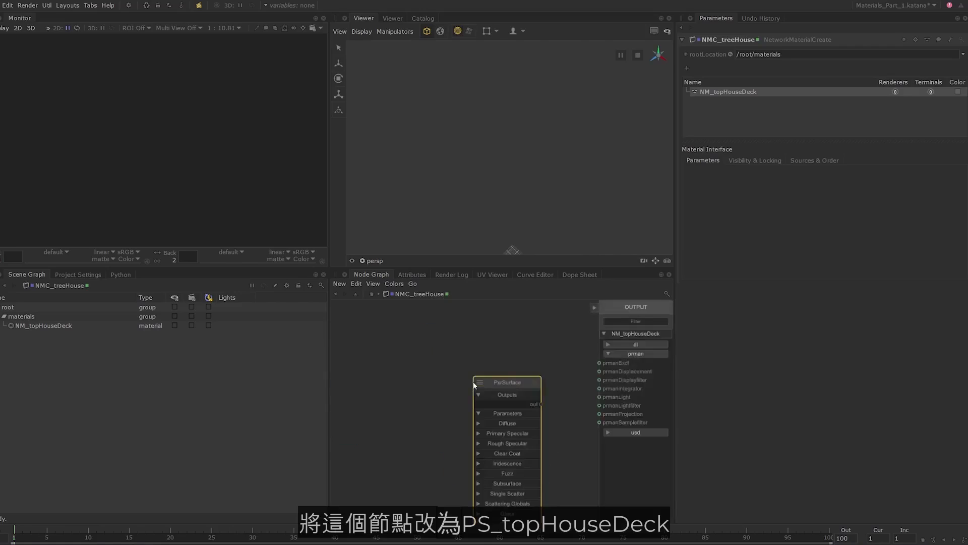
- Open the PxrSurface node's parameters, rename it PS_topHouseDeck and connect its output to the prmanBxdf input of NM_topHouseDeck
{"action": "key", "text": "e"}
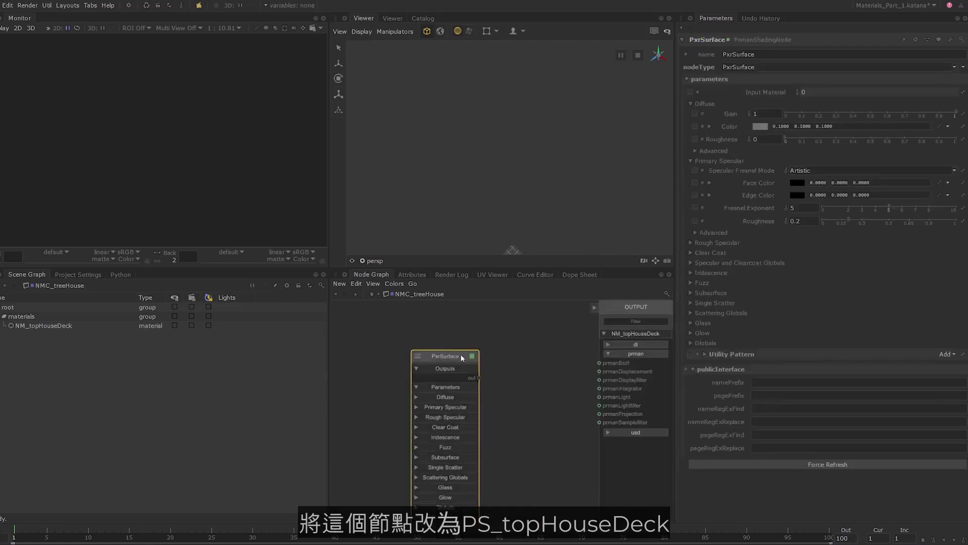
{"action": "double_click", "coordinate": [461, 358]}
{"action": "type", "text": "PS"}
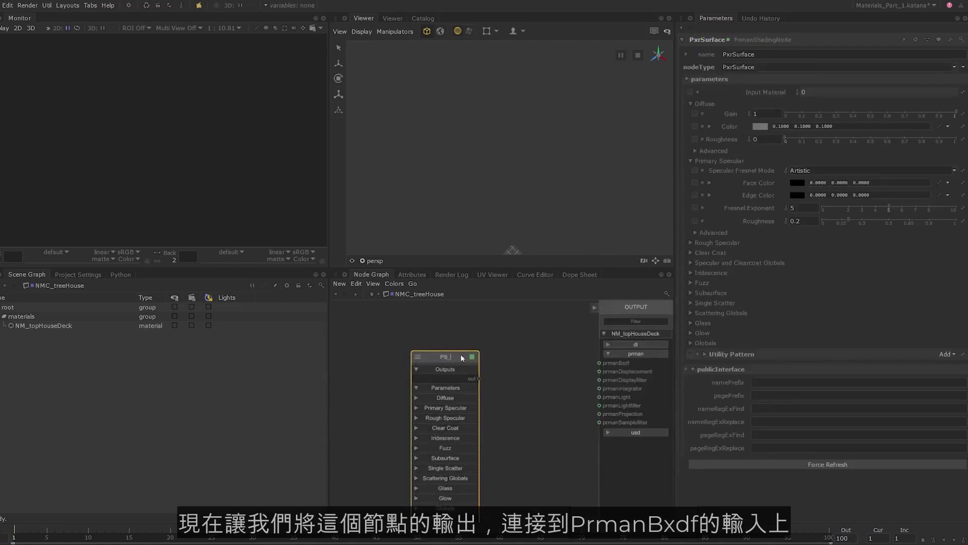
{"action": "type", "text": "_topHouseDeck"}
{"action": "key", "text": "Return"}
{"action": "left_click_drag", "start_coordinate": [482, 378], "coordinate": [616, 365]}
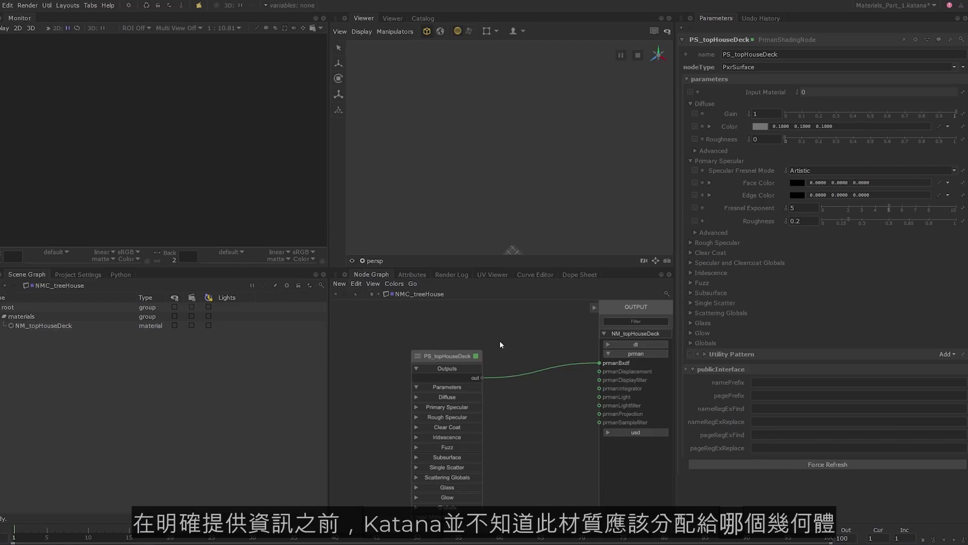
{"action": "middle_click_drag", "start_coordinate": [500, 342], "coordinate": [535, 343]}
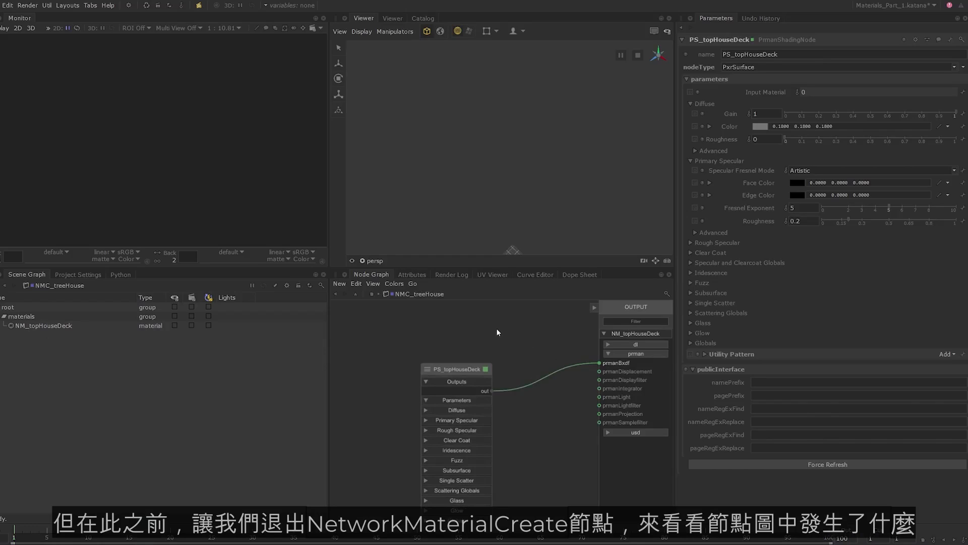
- Exit the material network and merge NMC_treeHouse into the main branch with a Merge node between Prune_empty_locations and CollectionCreate
{"action": "left_click", "coordinate": [372, 293]}
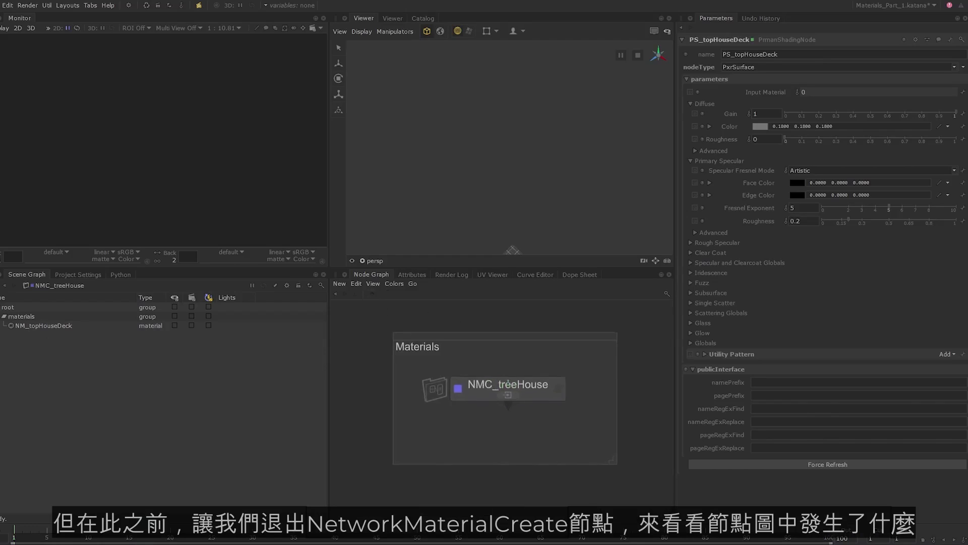
{"action": "scroll", "coordinate": [462, 425], "scroll_direction": "down", "scroll_amount": 3}
{"action": "middle_click_drag", "start_coordinate": [459, 432], "coordinate": [506, 440]}
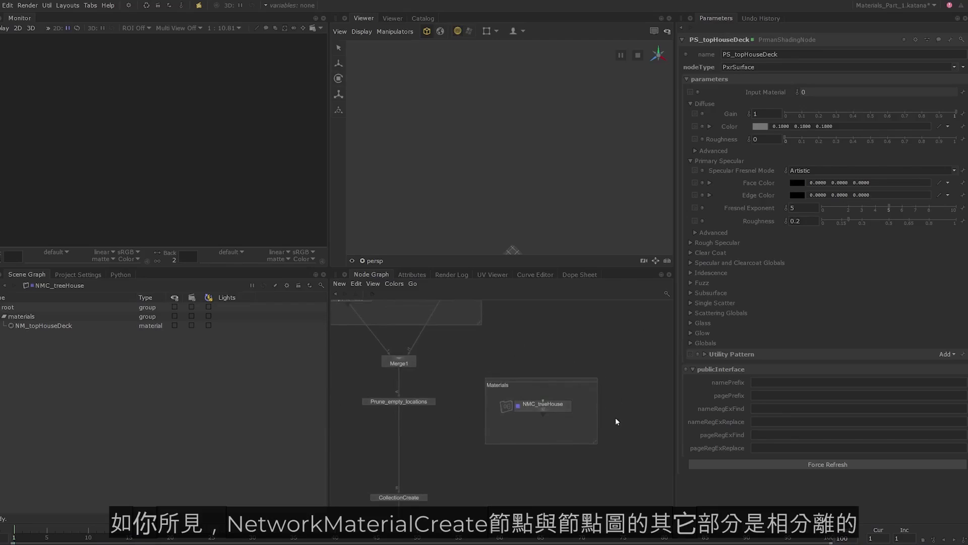
{"action": "middle_click_drag", "start_coordinate": [413, 385], "coordinate": [438, 375]}
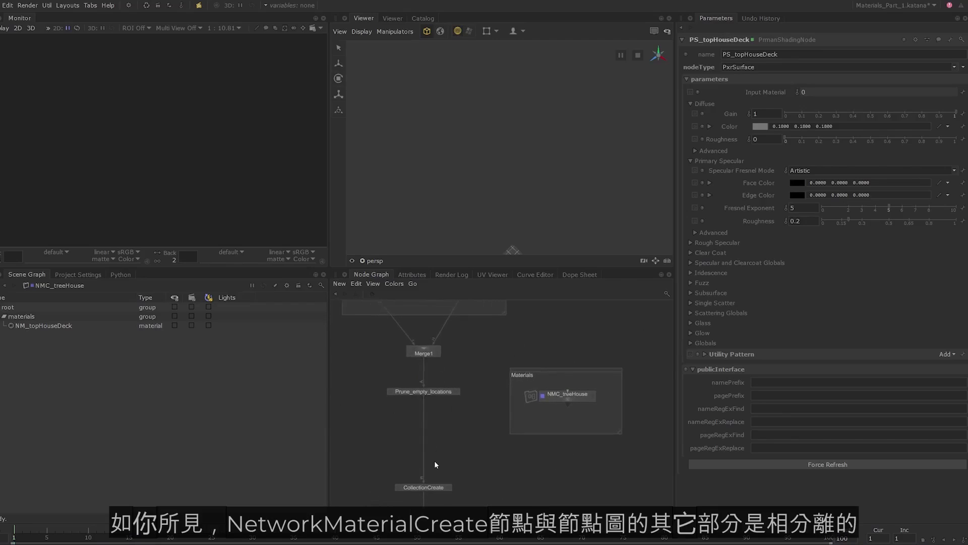
{"action": "middle_click_drag", "start_coordinate": [445, 443], "coordinate": [483, 403]}
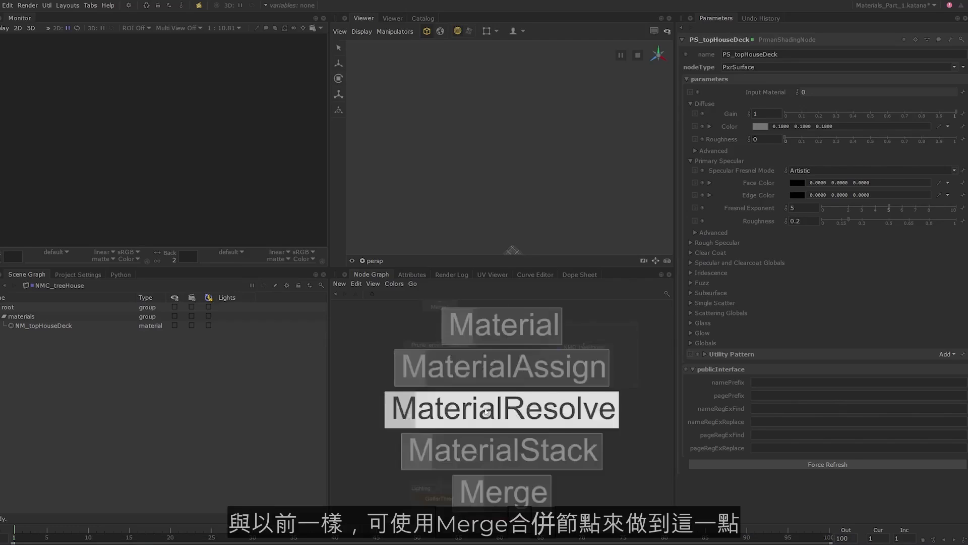
{"action": "mouse_move", "coordinate": [440, 397]}
{"action": "left_mouse_down"}
{"action": "mouse_move", "coordinate": [442, 411]}
{"action": "mouse_move", "coordinate": [353, 427]}
{"action": "mouse_move", "coordinate": [442, 415]}
{"action": "left_mouse_up"}
{"action": "left_click_drag", "start_coordinate": [583, 358], "coordinate": [439, 416]}
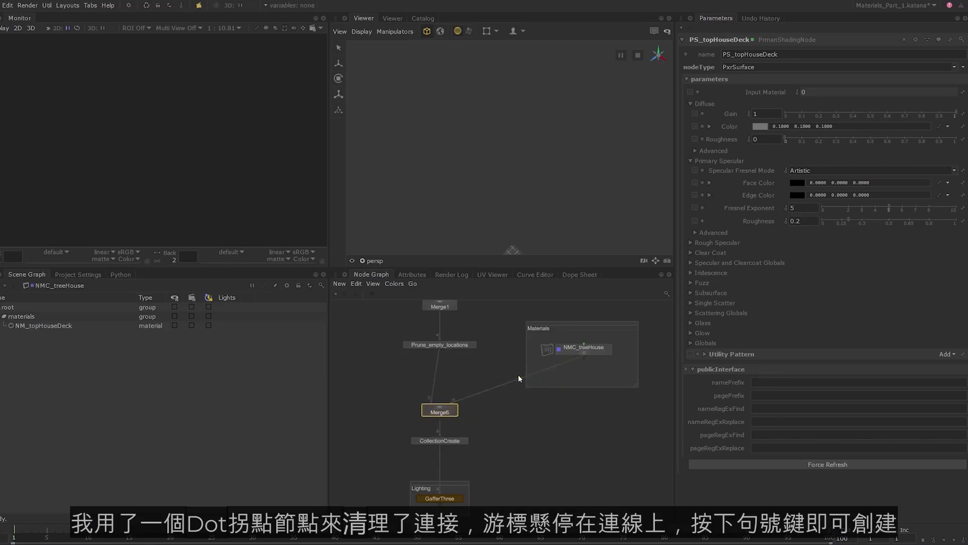
- Insert a Dot node on the connection from NMC_treeHouse to the new merge and place it just below the Materials backdrop
{"action": "key", "text": "period"}
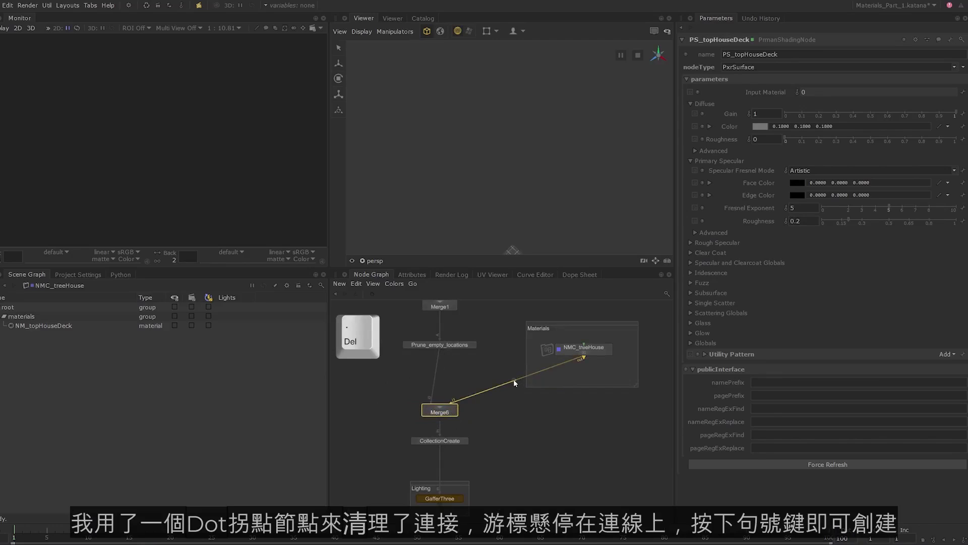
{"action": "key", "text": "period"}
{"action": "left_click_drag", "start_coordinate": [514, 382], "coordinate": [583, 397]}
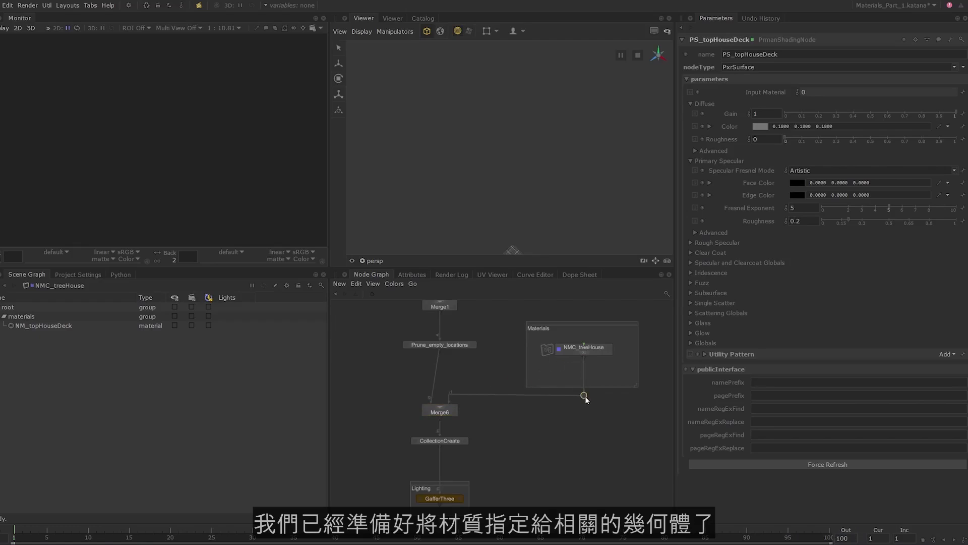
- Move the CollectionCreate node slightly lower, between the new merge and the Lighting backdrop
{"action": "middle_click_drag", "start_coordinate": [459, 434], "coordinate": [464, 405]}
{"action": "left_click_drag", "start_coordinate": [456, 411], "coordinate": [455, 419]}
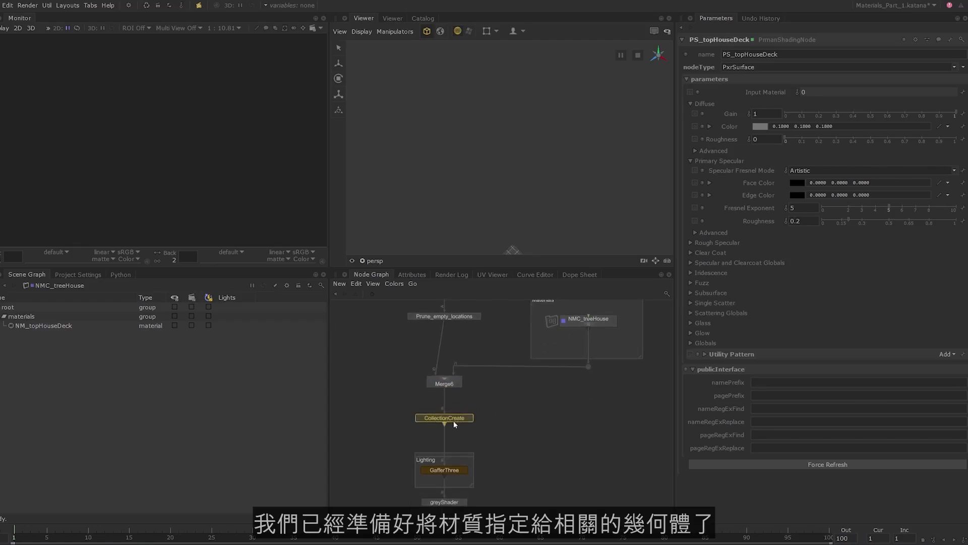
{"action": "left_click", "coordinate": [472, 435]}
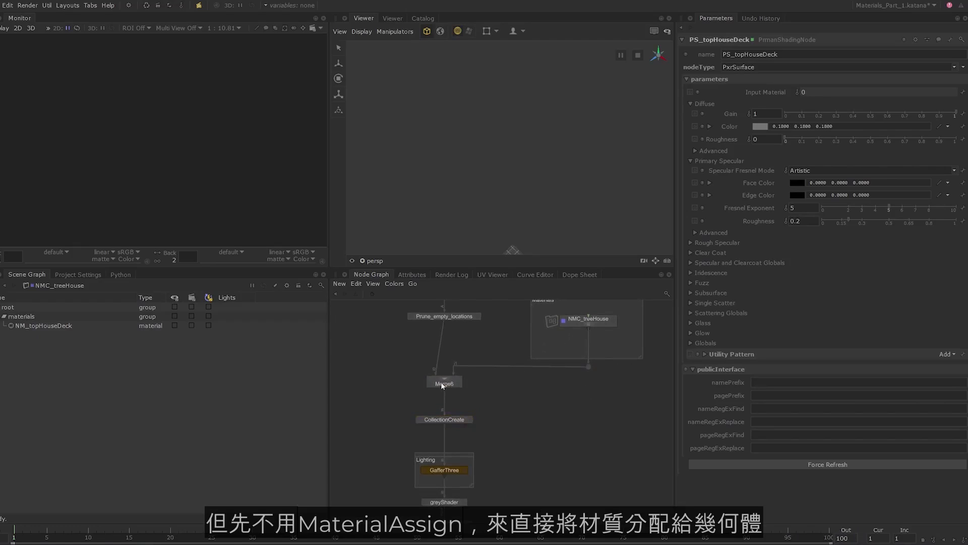
{"action": "middle_click_drag", "start_coordinate": [530, 431], "coordinate": [455, 419]}
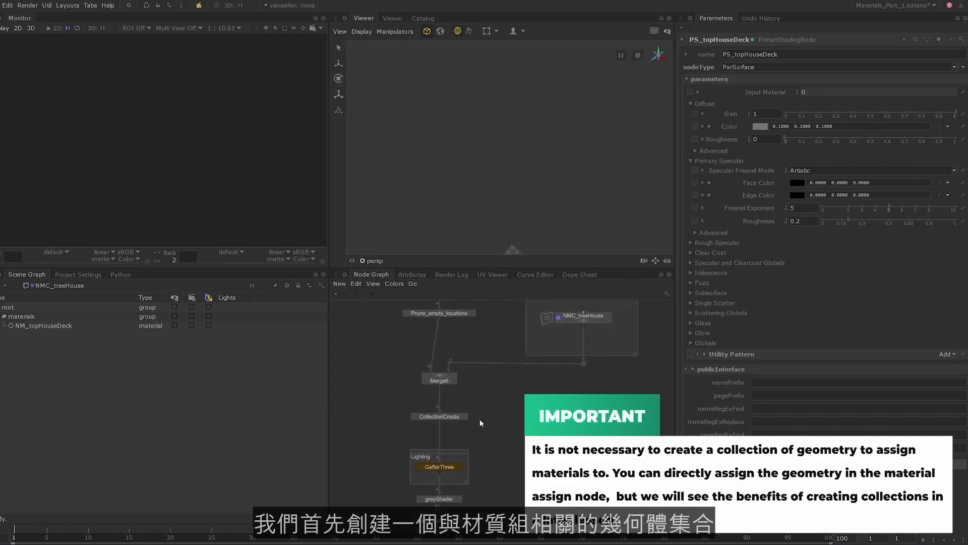
- Delete the CollectionCreate node and insert a GroupStack node in its place, between the merge and GafferThree
{"action": "left_click", "coordinate": [450, 417]}
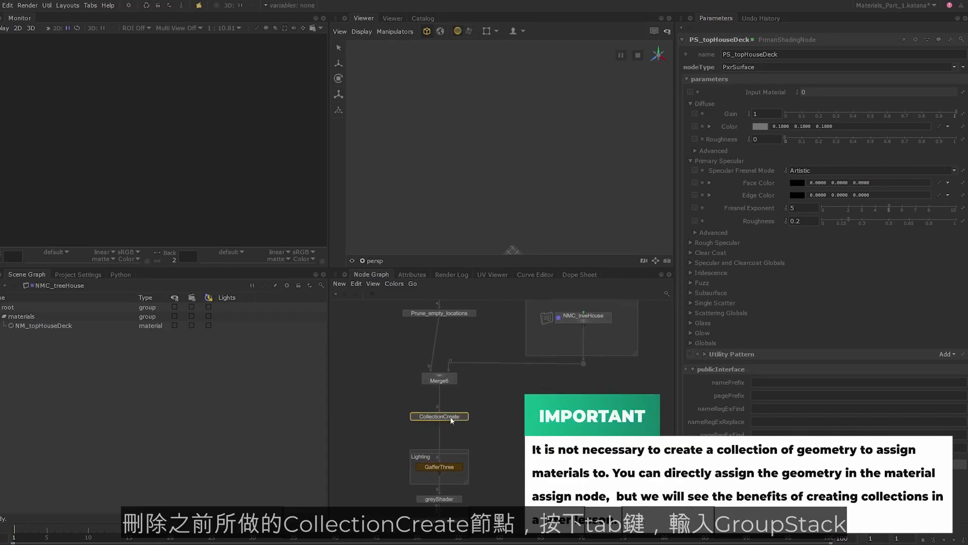
{"action": "key", "text": "Delete"}
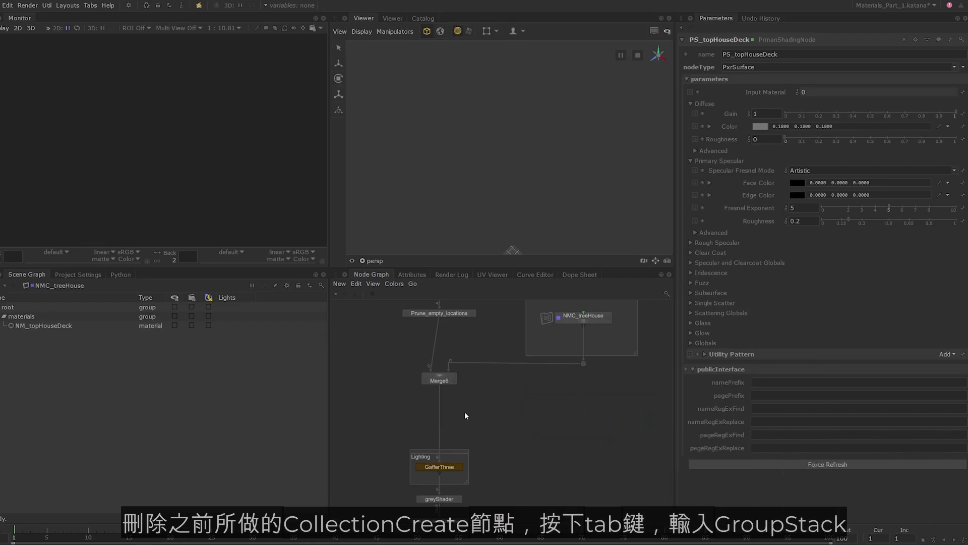
{"action": "key", "text": "Tab"}
{"action": "type", "text": "grou"}
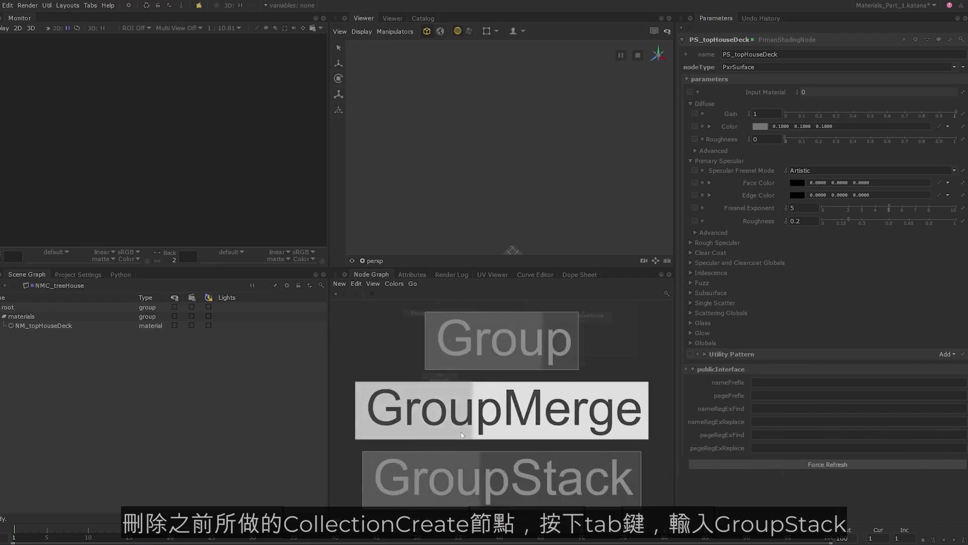
{"action": "left_click", "coordinate": [473, 474]}
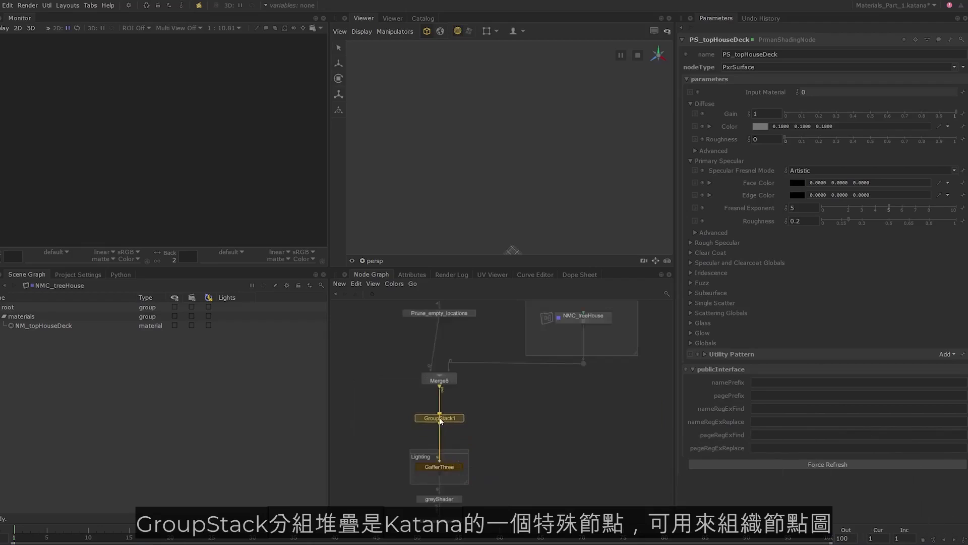
{"action": "left_click", "coordinate": [440, 421]}
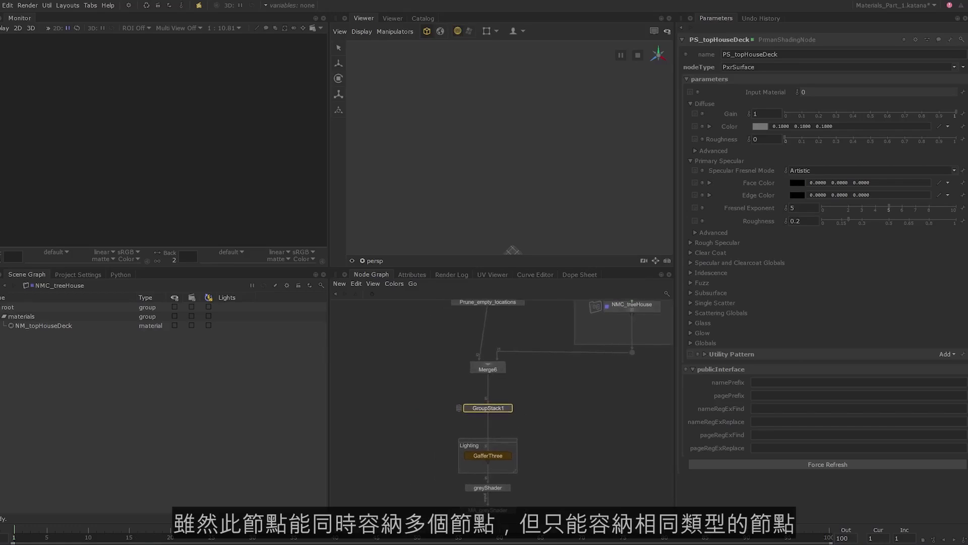
- Rename the GroupStack node CollectionStack
{"action": "middle_click_drag", "start_coordinate": [467, 428], "coordinate": [515, 417]}
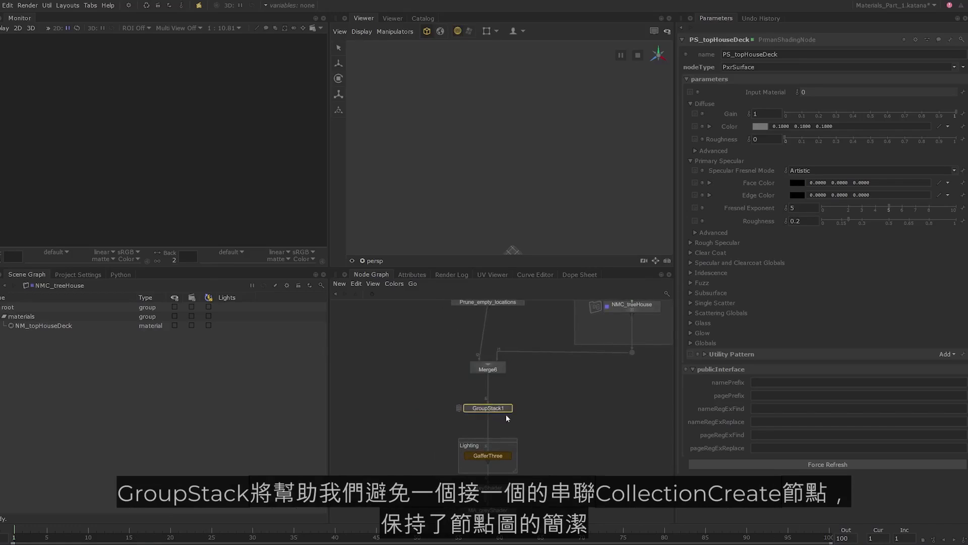
{"action": "middle_click_drag", "start_coordinate": [507, 418], "coordinate": [512, 408]}
{"action": "scroll", "coordinate": [505, 406], "scroll_direction": "up", "scroll_amount": 5}
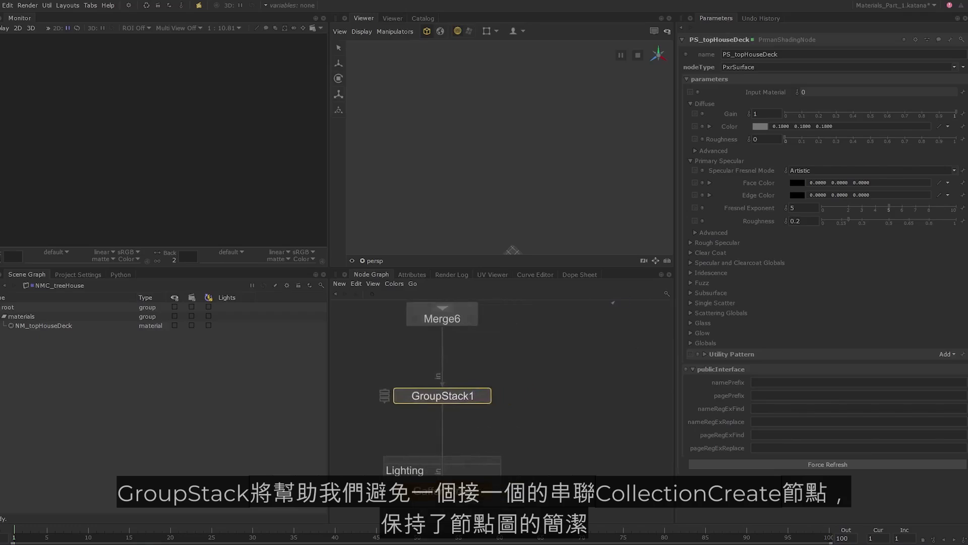
{"action": "double_click", "coordinate": [476, 396]}
{"action": "type", "text": "Collec"}
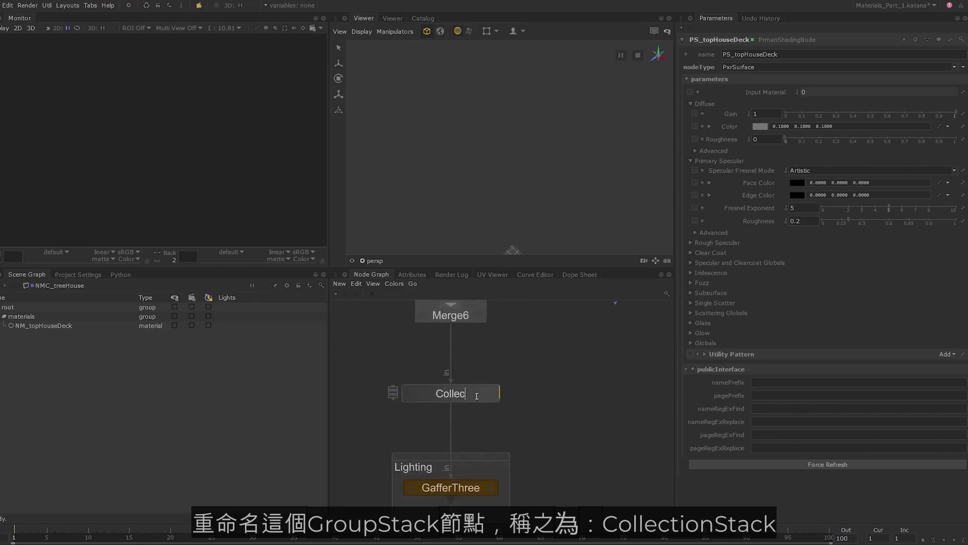
{"action": "type", "text": "tionStack"}
{"action": "key", "text": "Return"}
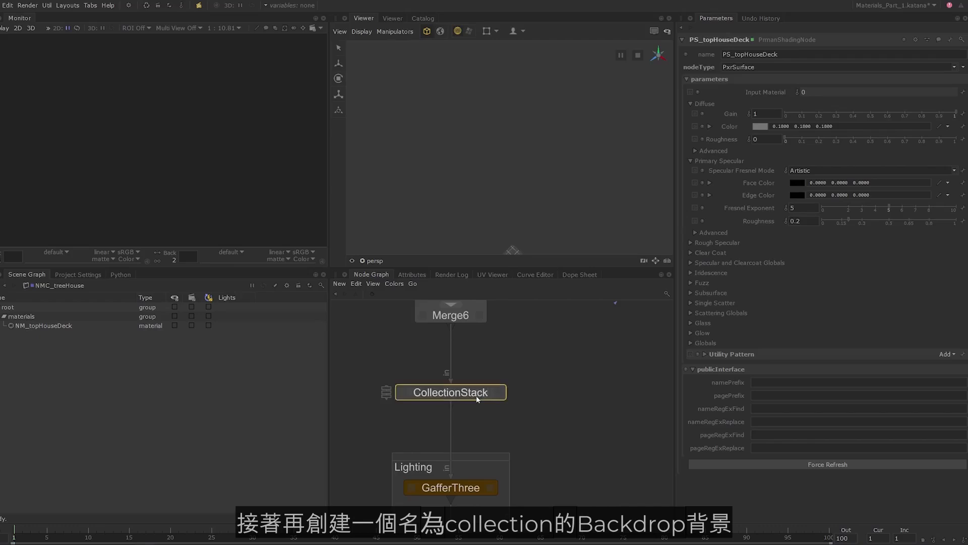
- Create a backdrop around the CollectionStack node and label it "Collections"
{"action": "key", "text": "Tab"}
{"action": "type", "text": "Back"}
{"action": "key", "text": "Return"}
{"action": "double_click", "coordinate": [501, 361]}
{"action": "type", "text": "Colelct"}
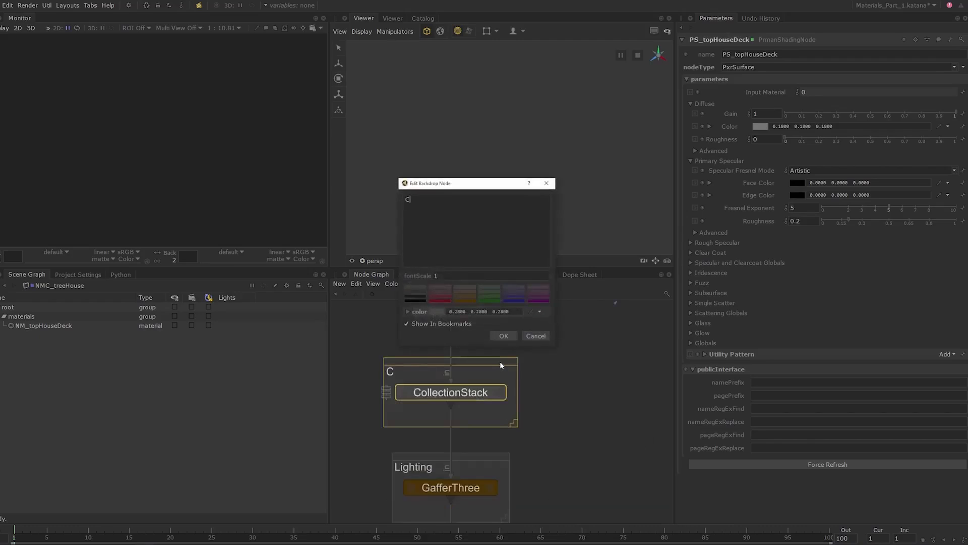
{"action": "key", "text": "BackSpace"}
{"action": "key", "text": "BackSpace"}
{"action": "key", "text": "BackSpace"}
{"action": "key", "text": "BackSpace"}
{"action": "type", "text": "lections"}
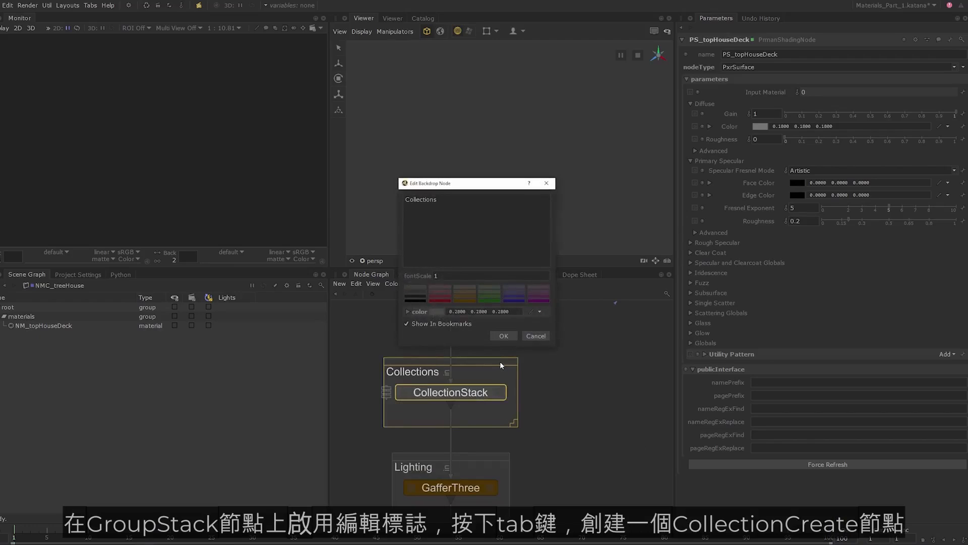
{"action": "key", "text": "Return"}
{"action": "left_click", "coordinate": [501, 336]}
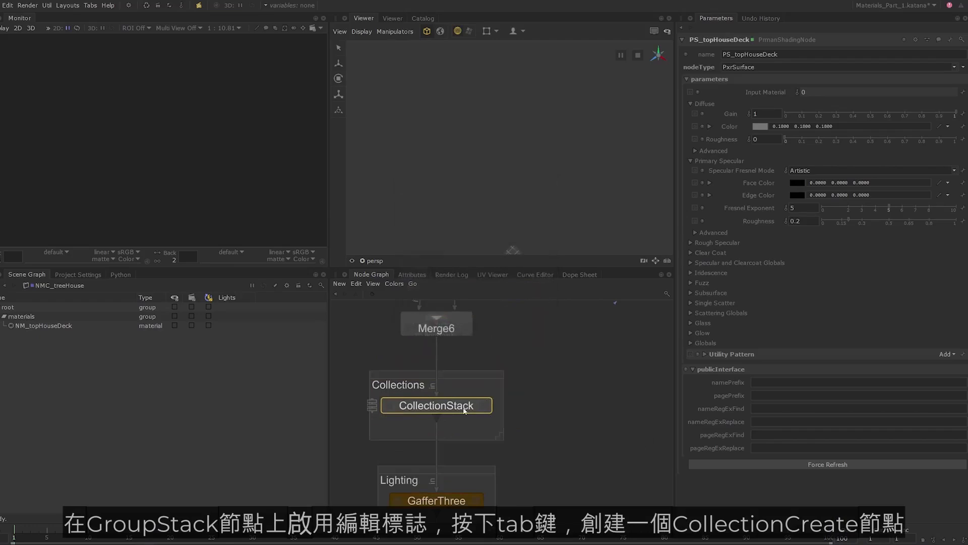
- Open the CollectionStack node's parameters for editing and create a CollectionCreate node beside it
{"action": "key", "text": "e"}
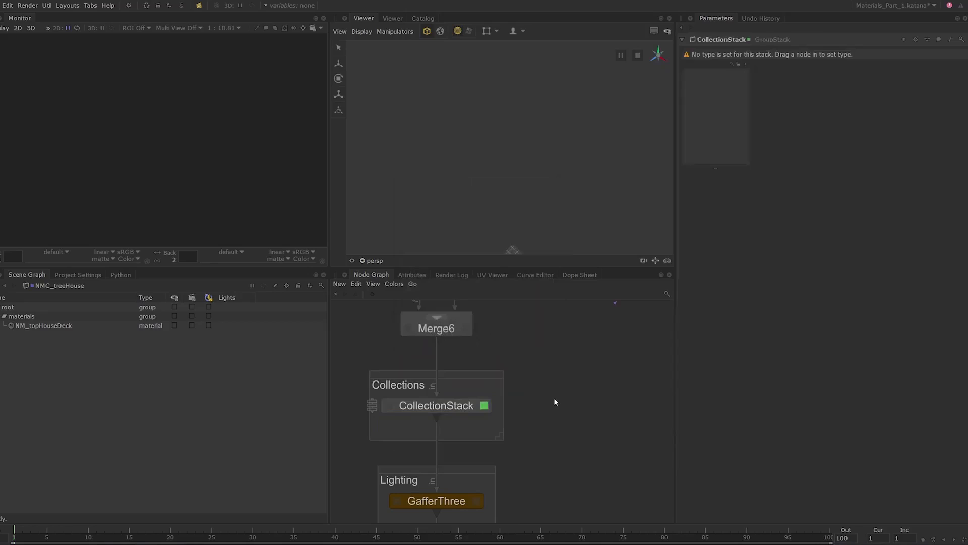
{"action": "key", "text": "Tab"}
{"action": "type", "text": "coll"}
{"action": "key", "text": "Return"}
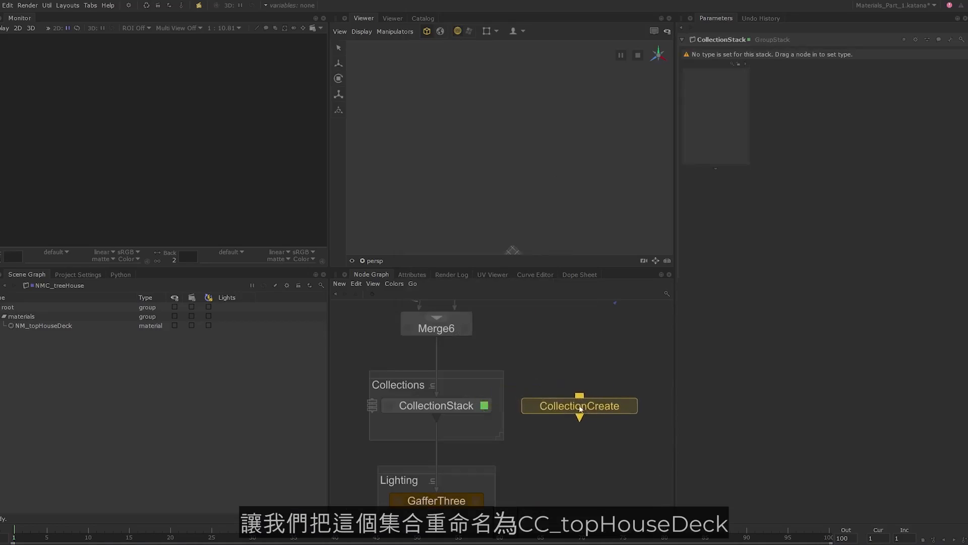
- Rename the CollectionCreate node CC_topHouseDeck and move it into the CollectionStack's node list
{"action": "type", "text": "nCC_topHouse"}
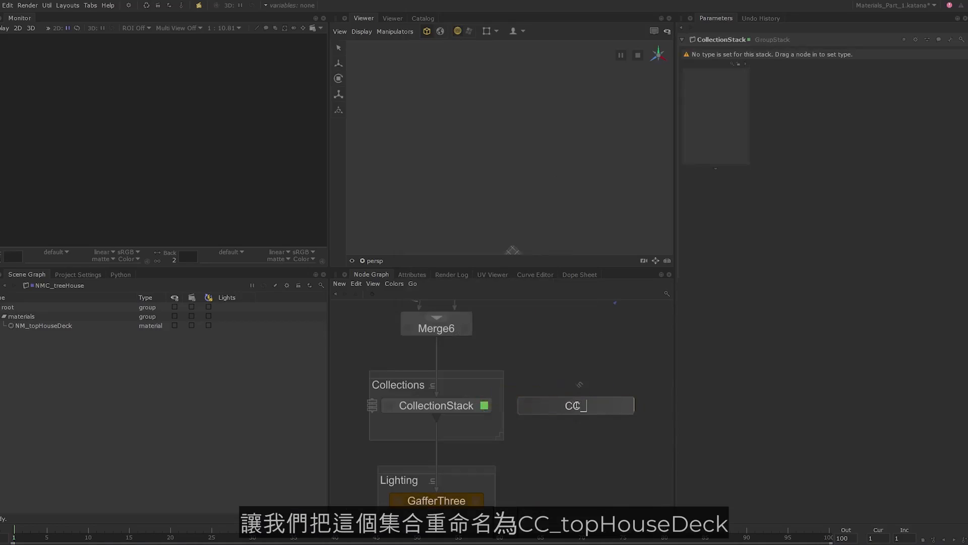
{"action": "type", "text": "Deck"}
{"action": "key", "text": "Return"}
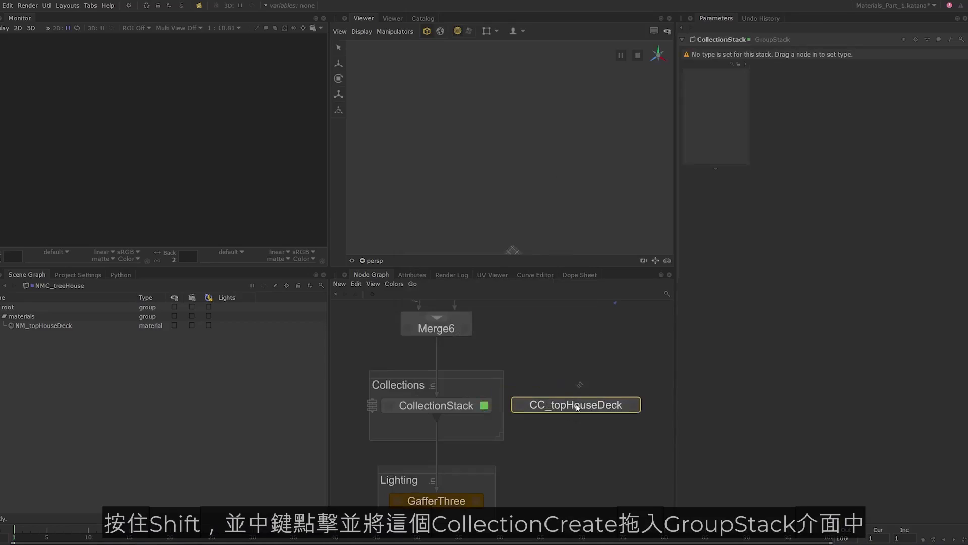
{"action": "left_click", "coordinate": [561, 460]}
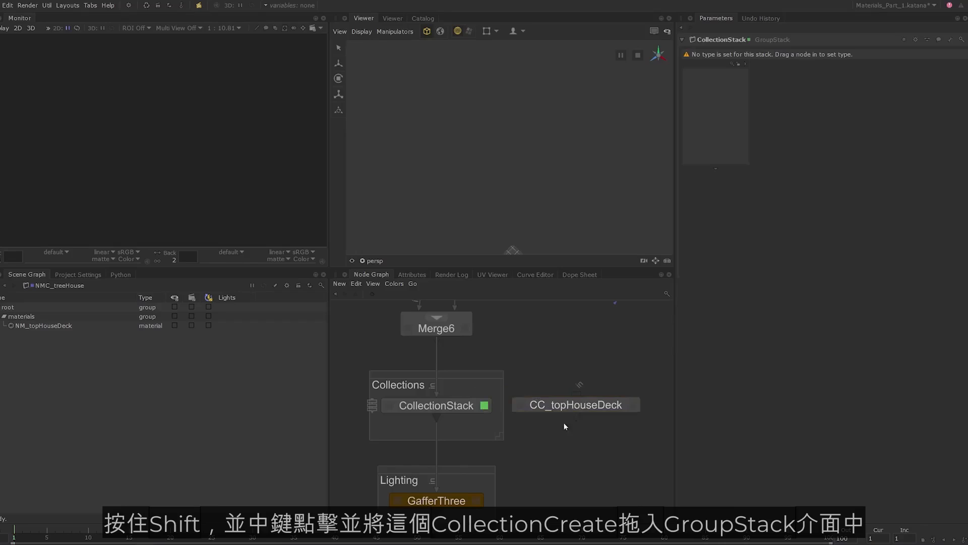
{"action": "middle_click_drag", "start_coordinate": [566, 407], "coordinate": [713, 103], "text": "shift"}
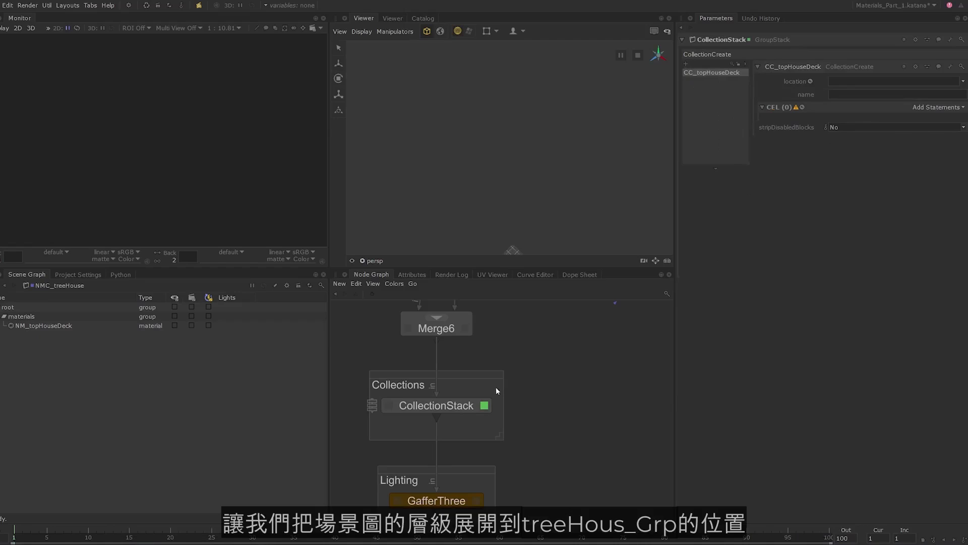
- View the scene at the CollectionStack node and set the CC_topHouseDeck location to /root/world/geo/Assets/Treehouse_Grp
{"action": "left_click", "coordinate": [464, 407]}
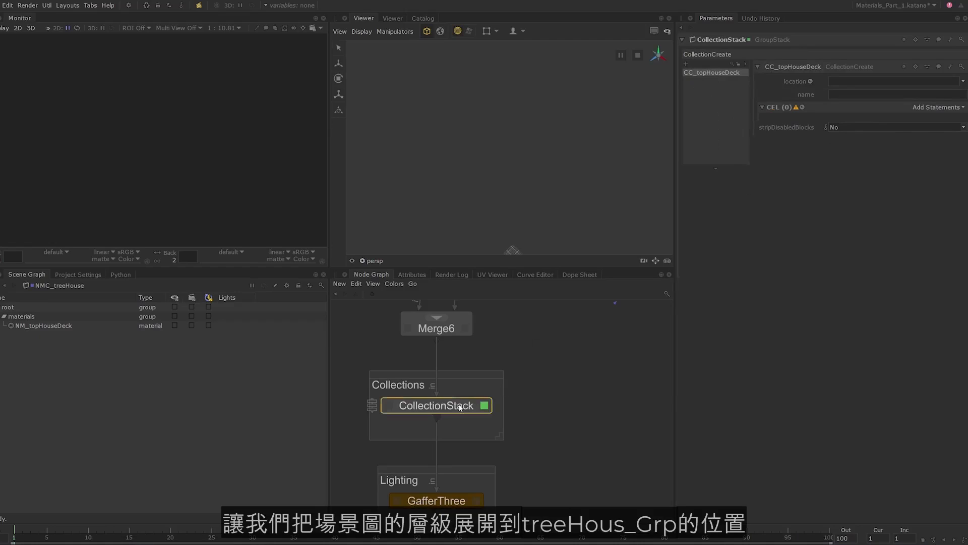
{"action": "key", "text": "v"}
{"action": "scroll", "coordinate": [51, 363], "scroll_direction": "down", "scroll_amount": 5}
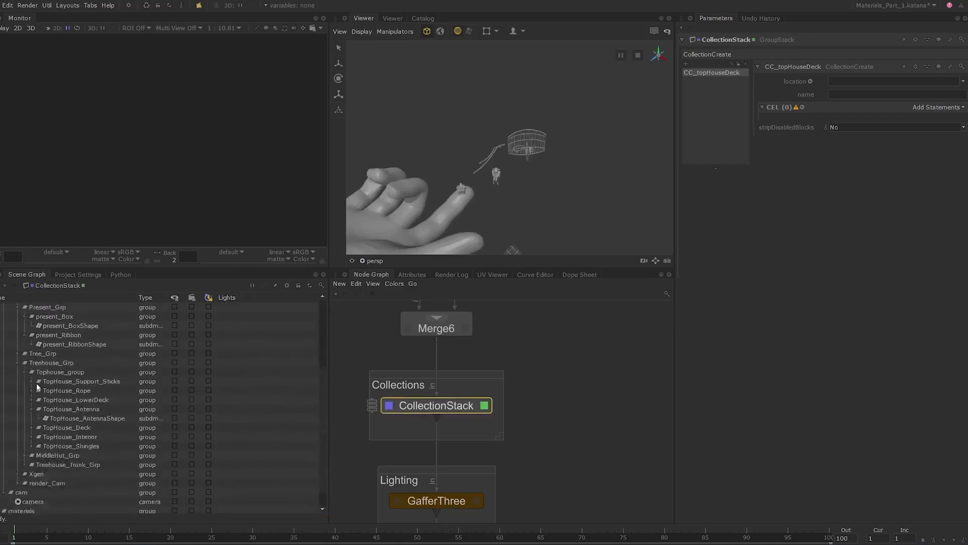
{"action": "left_click", "coordinate": [55, 344]}
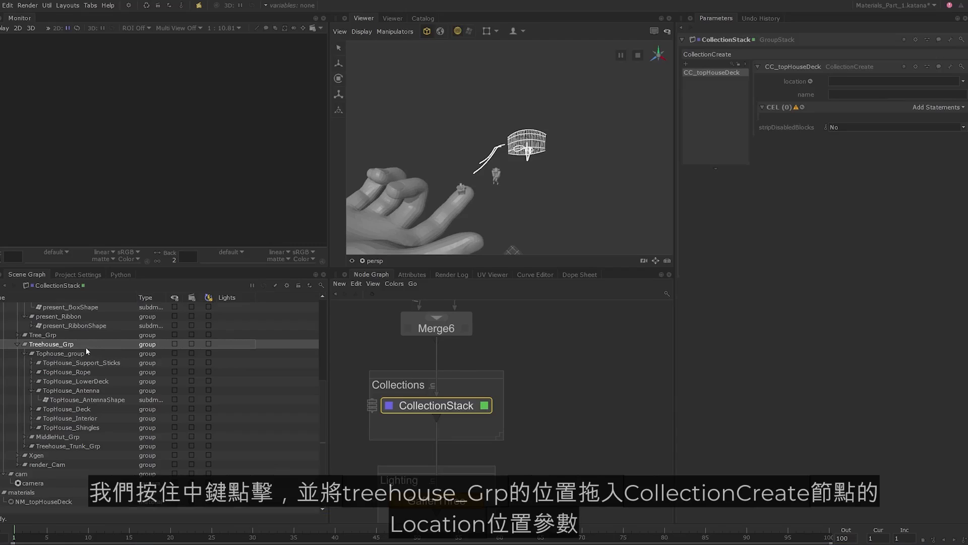
{"action": "middle_click_drag", "start_coordinate": [63, 348], "coordinate": [858, 84]}
- Name the collection CC_treeHouseDeck and expand the collections location under Treehouse_Grp
{"action": "left_click", "coordinate": [843, 93]}
{"action": "type", "text": "CC_tree"}
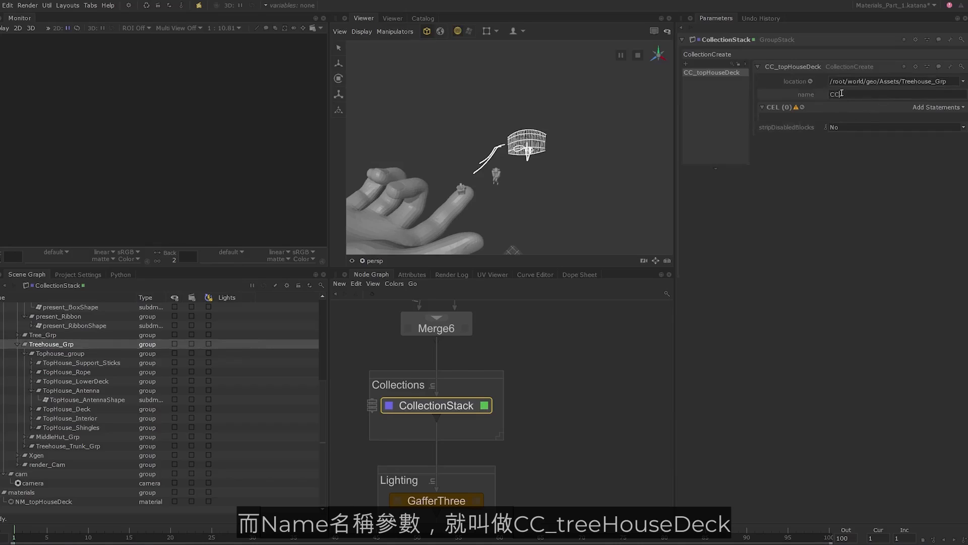
{"action": "type", "text": "HouseDeck"}
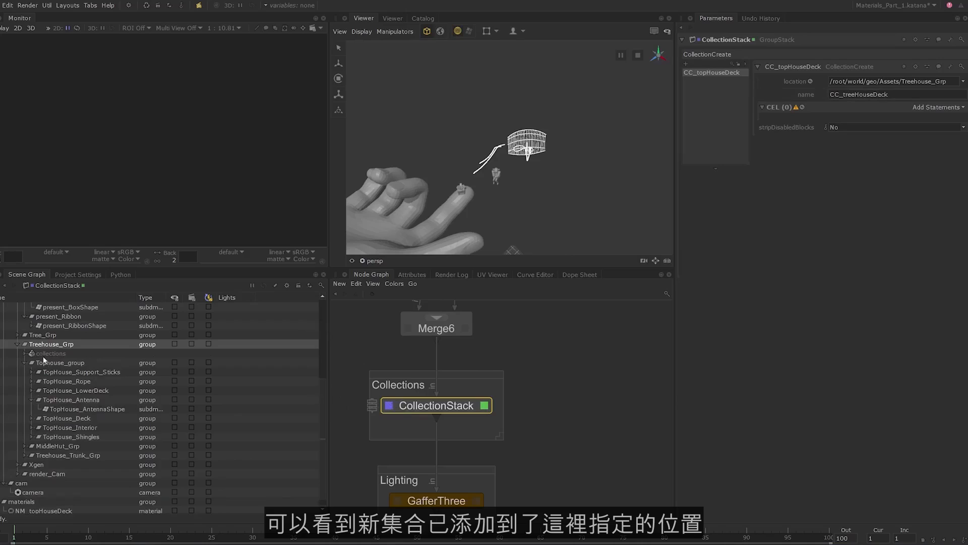
{"action": "left_click", "coordinate": [23, 354]}
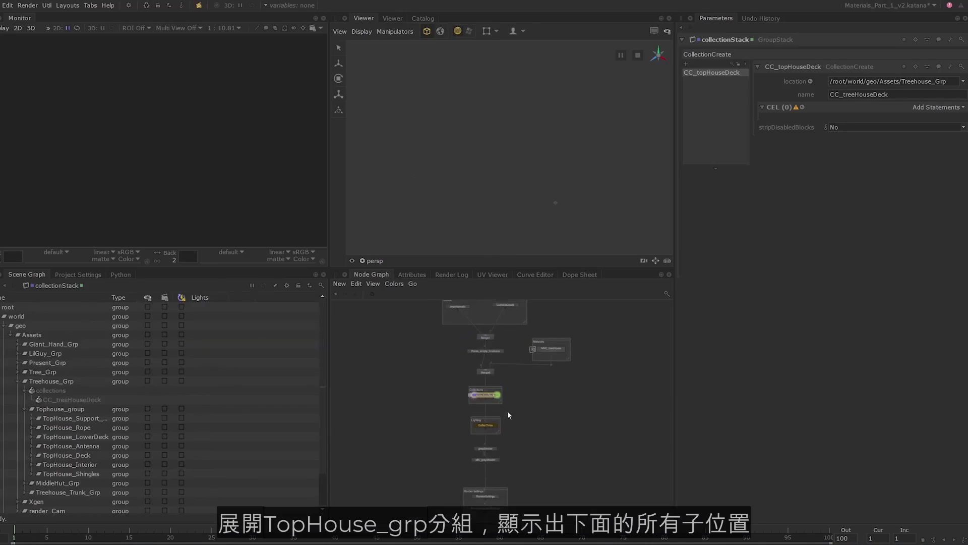
- Expand the Tophouse_group branch in the scene graph down to its subdivision mesh shapes
{"action": "left_click", "coordinate": [67, 407]}
{"action": "right_click", "coordinate": [67, 408]}
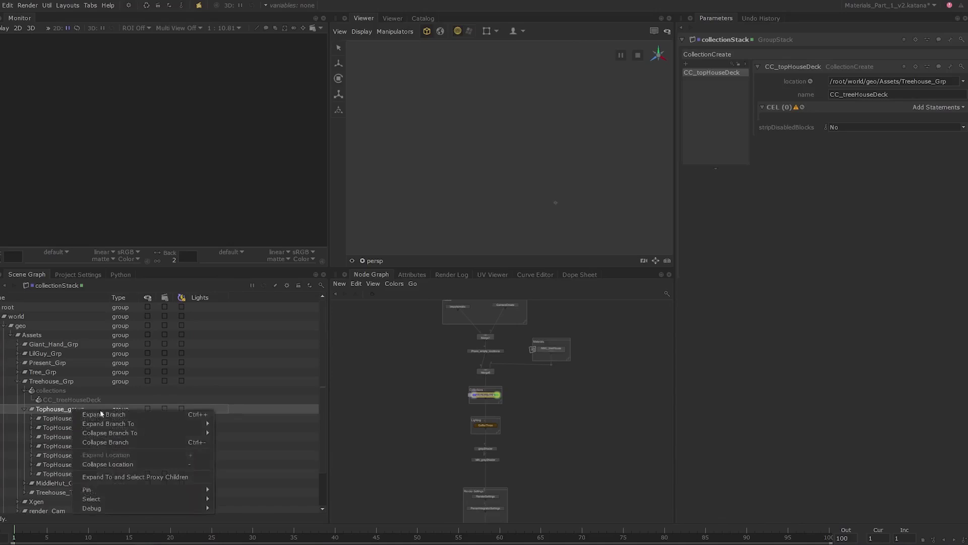
{"action": "mouse_move", "coordinate": [138, 425]}
{"action": "left_click", "coordinate": [253, 458]}
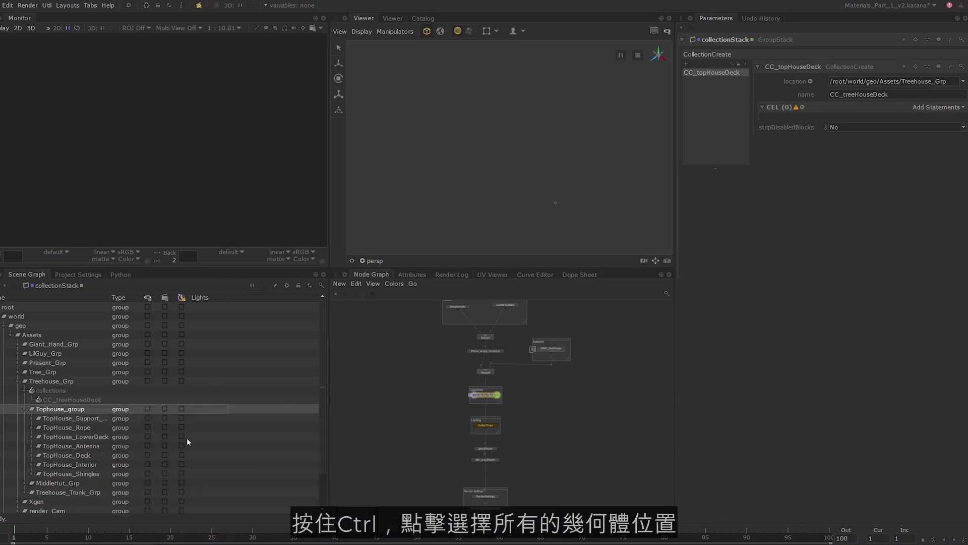
- Append the support sticks, rope, lower deck, antenna, deck, interior and shingles shapes to the collection's CEL and frame them in the viewer
{"action": "left_click", "coordinate": [110, 427]}
{"action": "left_click", "coordinate": [94, 446], "text": "ctrl"}
{"action": "left_click", "coordinate": [92, 464], "text": "ctrl"}
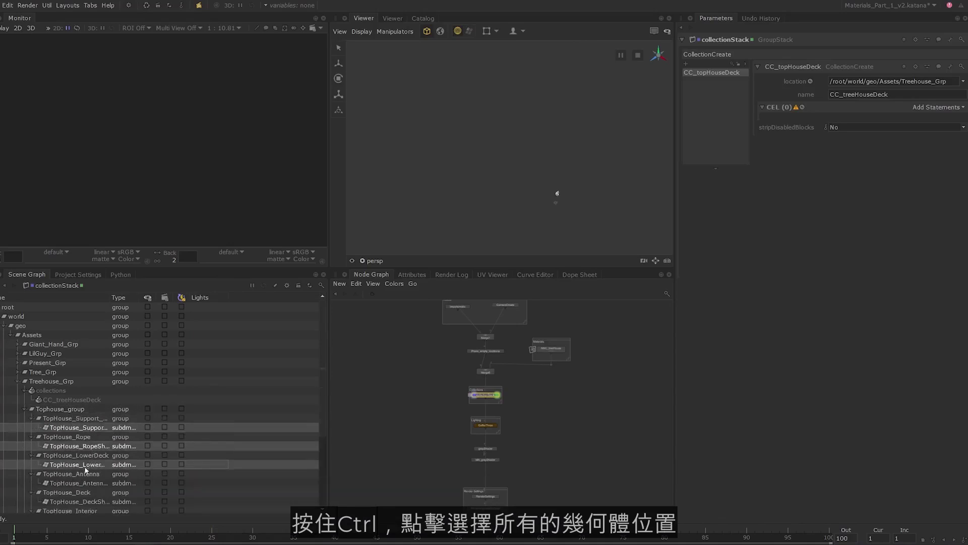
{"action": "left_click", "coordinate": [93, 483], "text": "ctrl"}
{"action": "scroll", "coordinate": [93, 497], "scroll_direction": "down", "scroll_amount": 1}
{"action": "left_click", "coordinate": [90, 474], "text": "ctrl"}
{"action": "left_click", "coordinate": [88, 493], "text": "ctrl"}
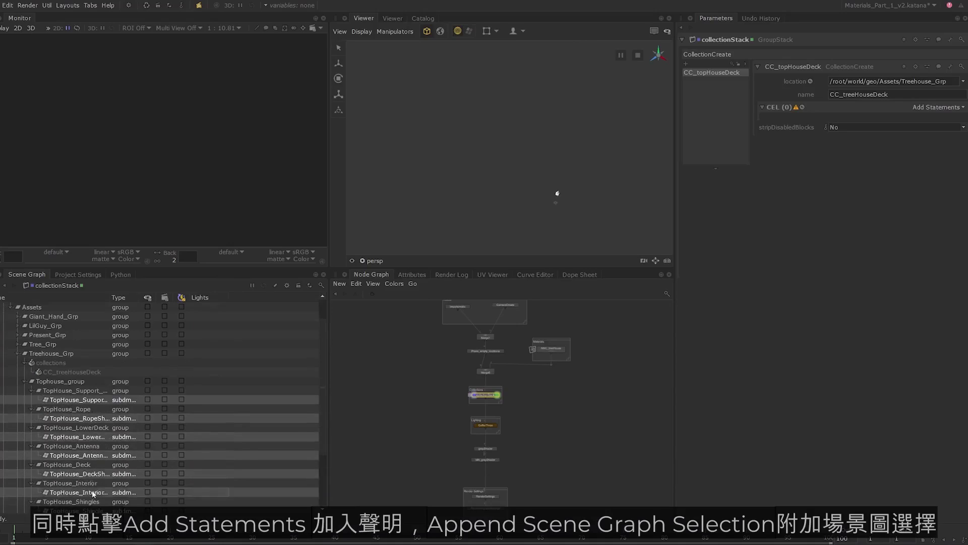
{"action": "scroll", "coordinate": [83, 484], "scroll_direction": "down", "scroll_amount": 1}
{"action": "left_click", "coordinate": [83, 483], "text": "ctrl"}
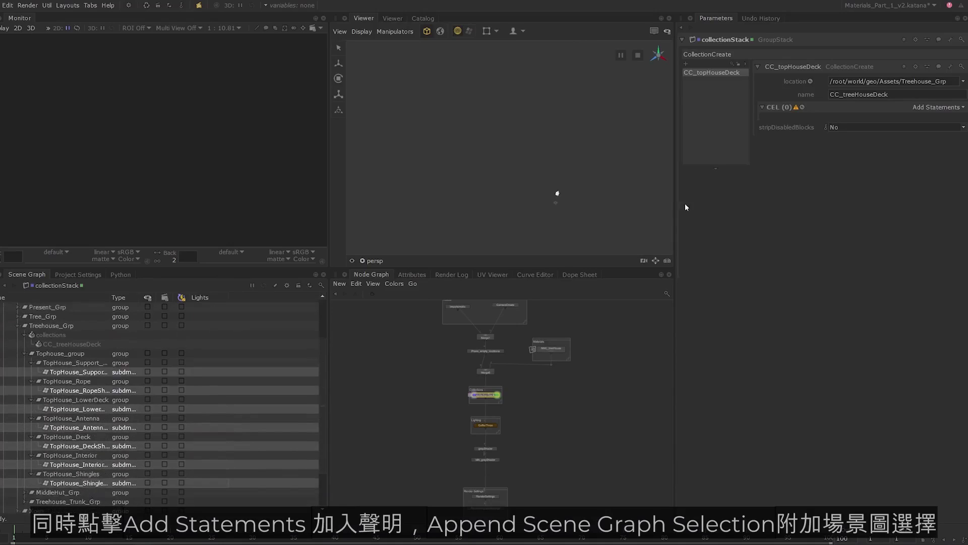
{"action": "left_click", "coordinate": [934, 108]}
{"action": "left_click", "coordinate": [918, 148]}
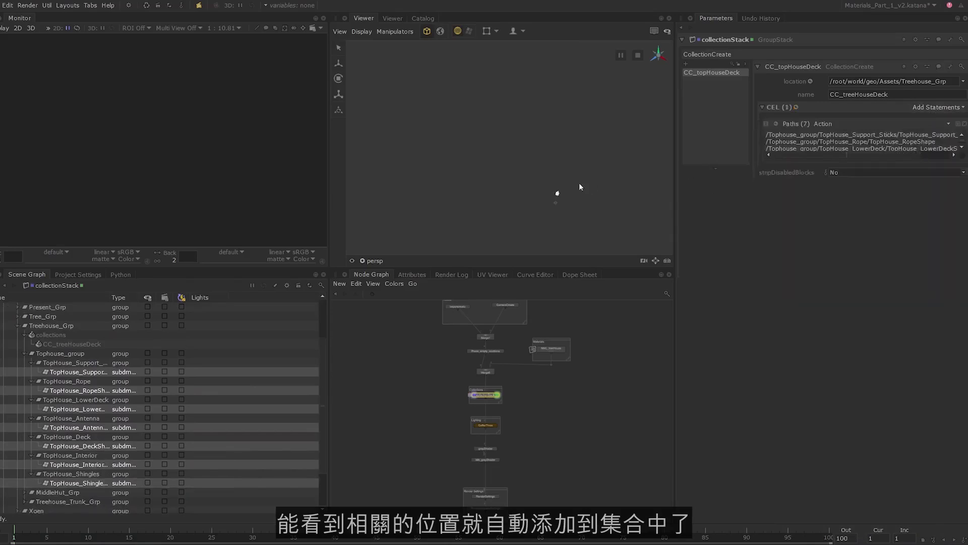
{"action": "key", "text": "f"}
{"action": "left_click_drag", "start_coordinate": [541, 181], "coordinate": [543, 169], "text": "alt"}
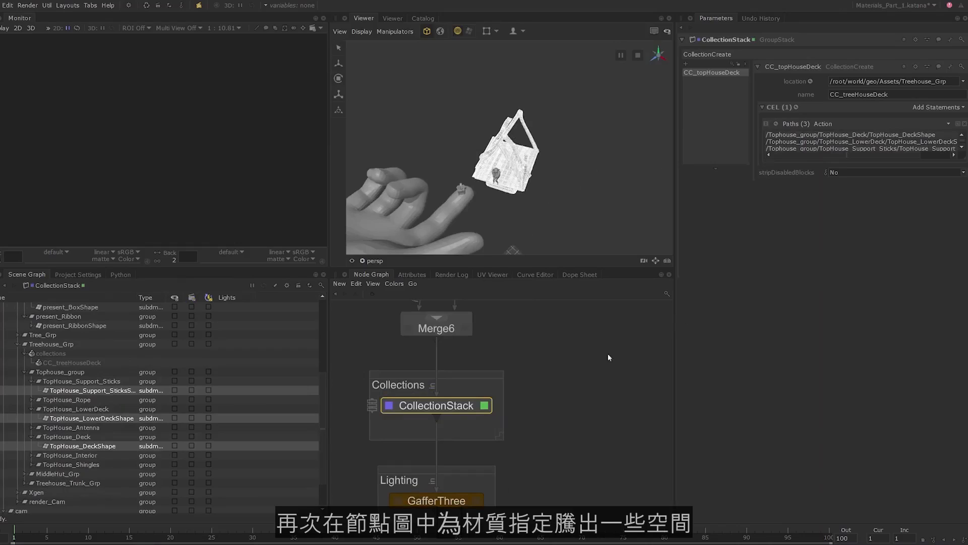
- Move the Lighting backdrop, GafferThree, greyShader and MA_greyShader nodes down to make room below the Collections backdrop
{"action": "middle_click_drag", "start_coordinate": [533, 504], "coordinate": [531, 366]}
{"action": "left_click_drag", "start_coordinate": [346, 316], "coordinate": [543, 480]}
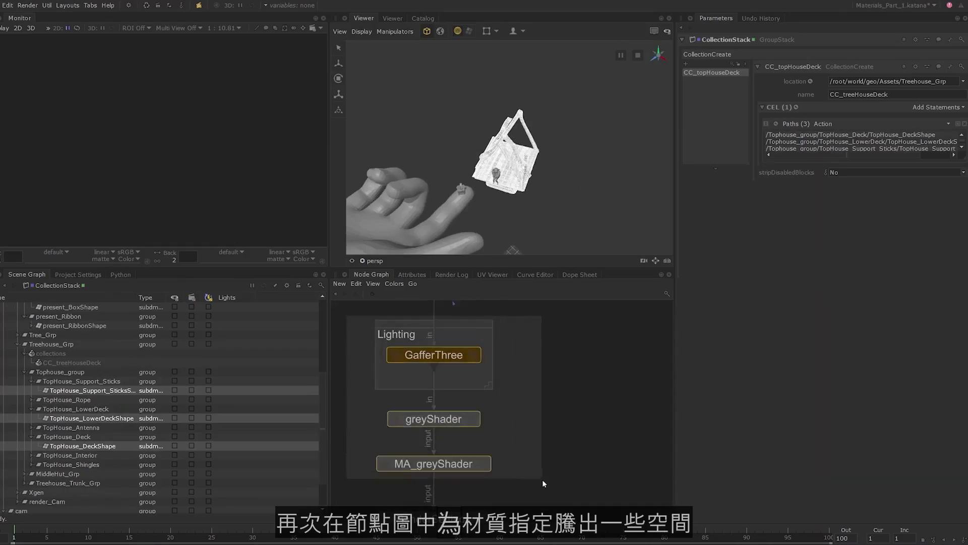
{"action": "left_click_drag", "start_coordinate": [473, 328], "coordinate": [472, 349]}
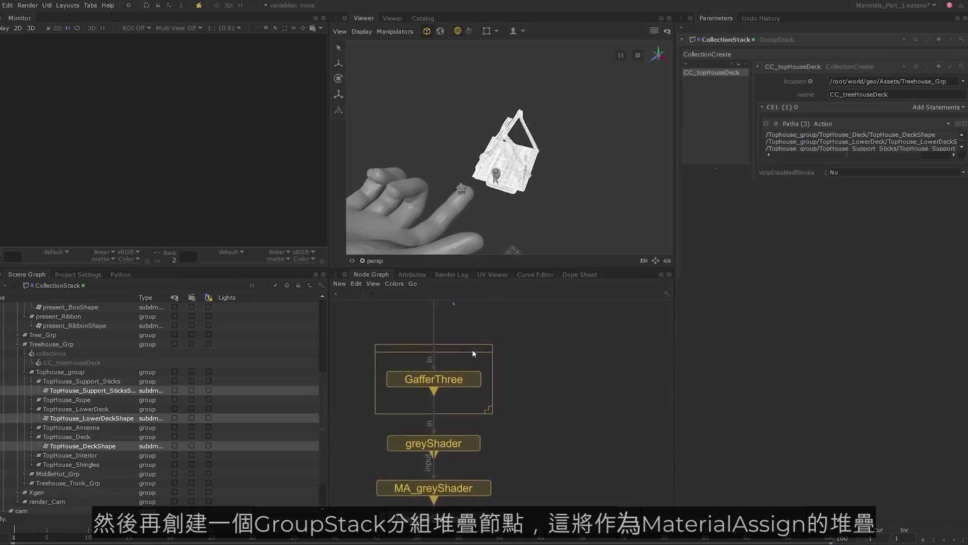
- Create a GroupStack node and insert it between CollectionStack and GafferThree
{"action": "middle_click_drag", "start_coordinate": [495, 312], "coordinate": [508, 386]}
{"action": "left_click", "coordinate": [510, 388]}
{"action": "key", "text": "Tab"}
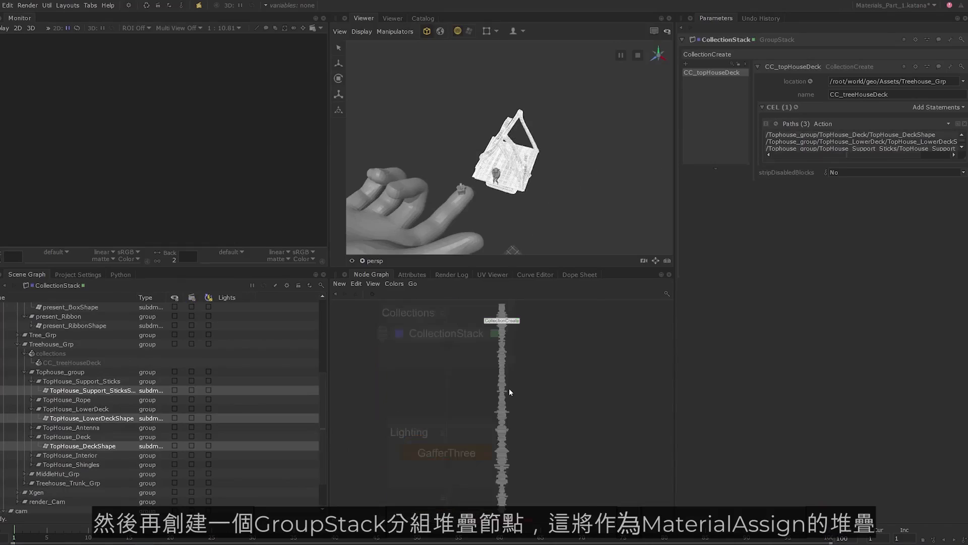
{"action": "type", "text": "group"}
{"action": "key", "text": "Down"}
{"action": "key", "text": "Return"}
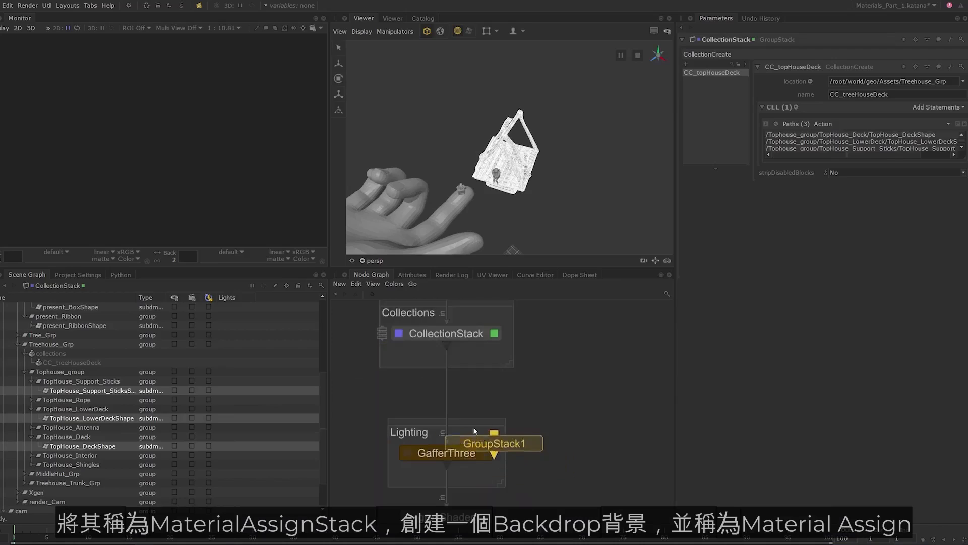
{"action": "left_click", "coordinate": [446, 393]}
- Rename the new GroupStack node MaterialAssighStack
{"action": "double_click", "coordinate": [465, 396]}
{"action": "type", "text": "M"}
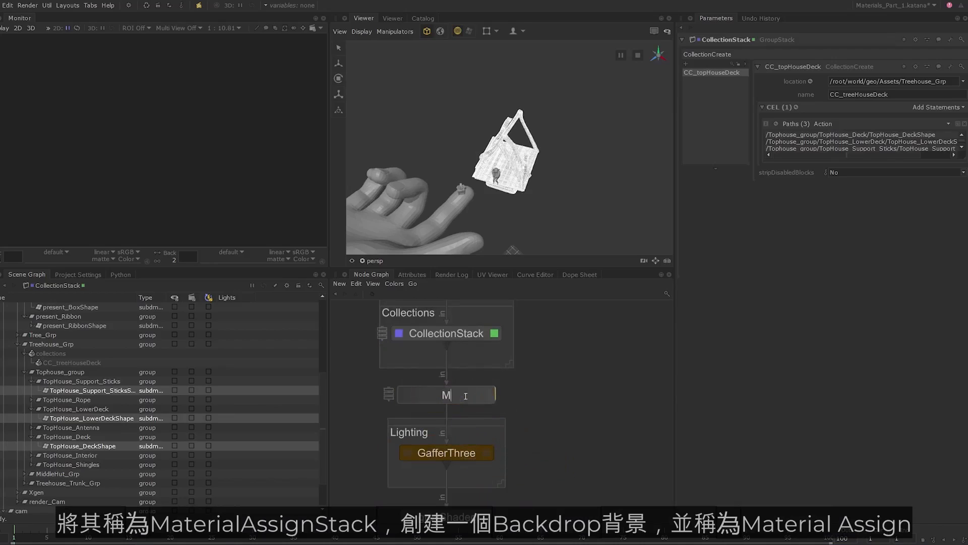
{"action": "type", "text": "aterialAssignStack"}
{"action": "key", "text": "Return"}
- Create a backdrop around the renamed stack node and label it "Material Assign"
{"action": "key", "text": "Tab"}
{"action": "type", "text": "b"}
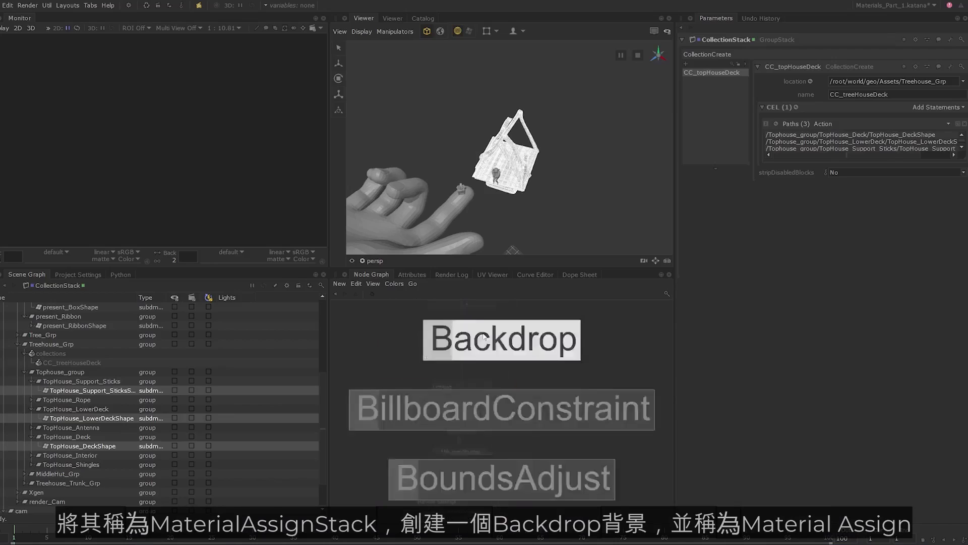
{"action": "type", "text": "a"}
{"action": "key", "text": "Return"}
{"action": "double_click", "coordinate": [474, 317]}
{"action": "type", "text": "MaterialAssi"}
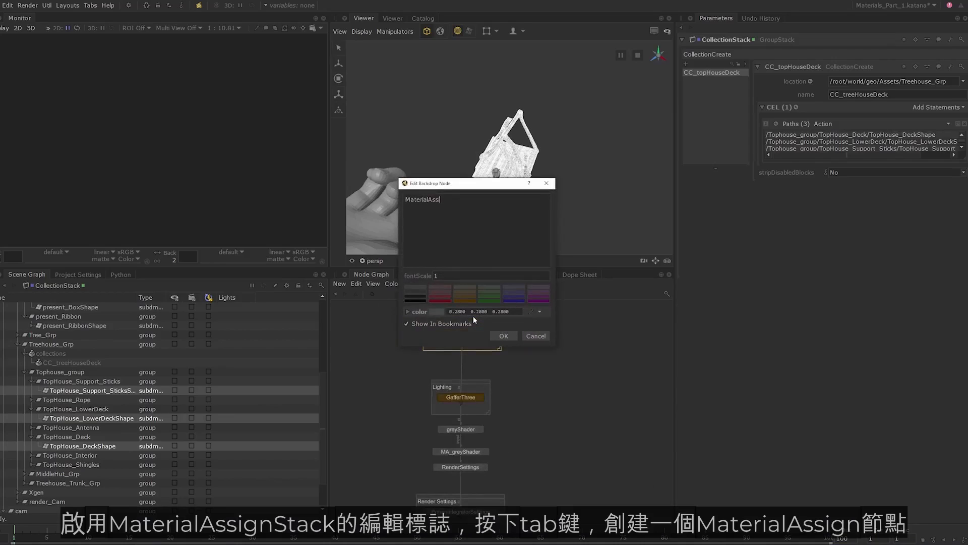
{"action": "key", "text": "BackSpace"}
{"action": "key", "text": "BackSpace"}
{"action": "key", "text": "BackSpace"}
{"action": "type", "text": "Assign"}
{"action": "left_click", "coordinate": [504, 336]}
- Open the parameters of the stack in the Material Assign backdrop and create a MaterialAssign node
{"action": "double_click", "coordinate": [452, 364]}
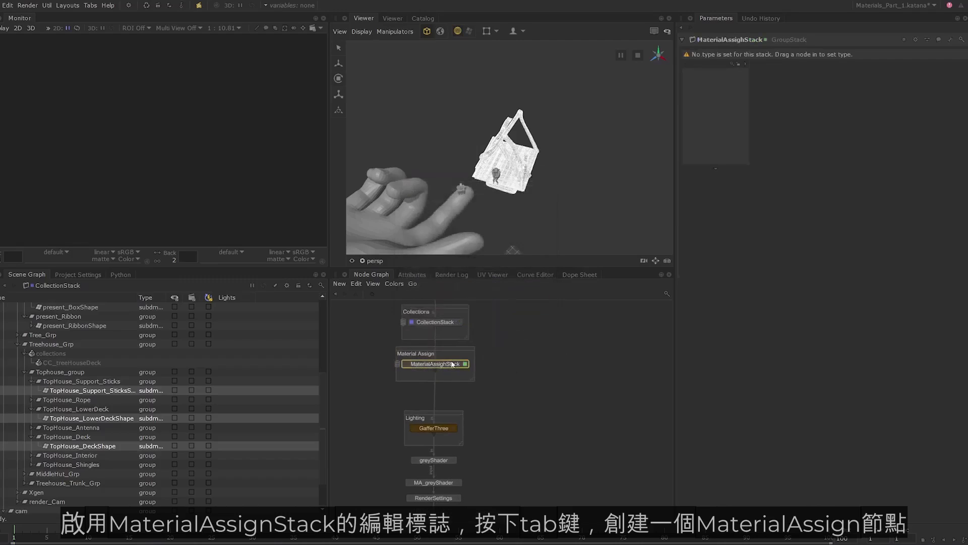
{"action": "key", "text": "Tab"}
{"action": "type", "text": "materialassign"}
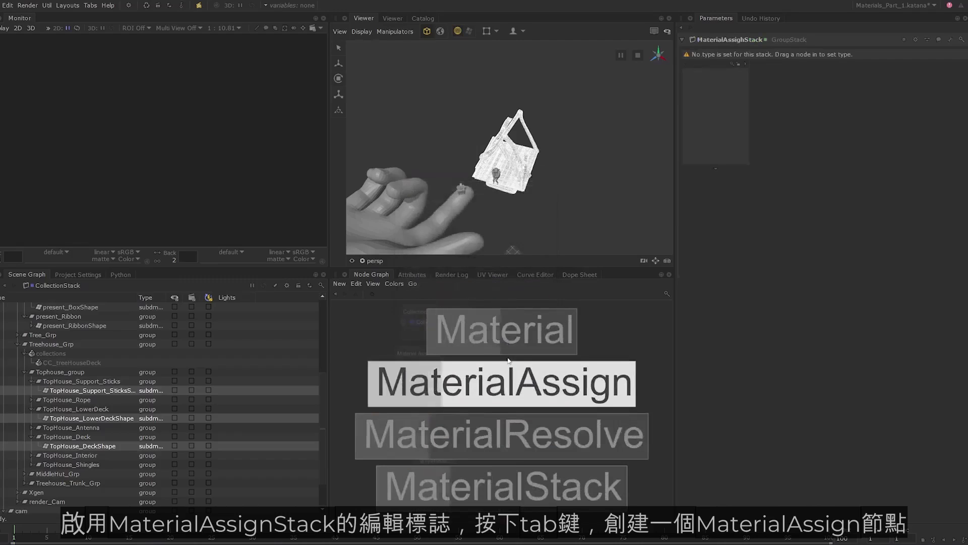
{"action": "key", "text": "Return"}
- Place the MaterialAssign node, rename it MA_topHouseDeck and move it into the MaterialAssighStack's node list
{"action": "left_click", "coordinate": [510, 369]}
{"action": "type", "text": "MA"}
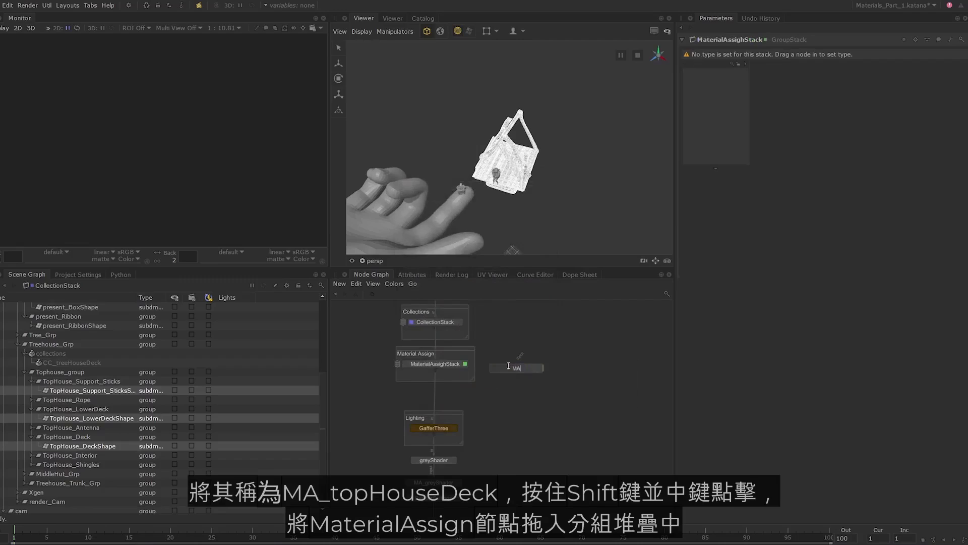
{"action": "type", "text": "_topHouseDeck"}
{"action": "key", "text": "Return"}
{"action": "middle_click_drag", "start_coordinate": [519, 369], "coordinate": [703, 115], "text": "shift"}
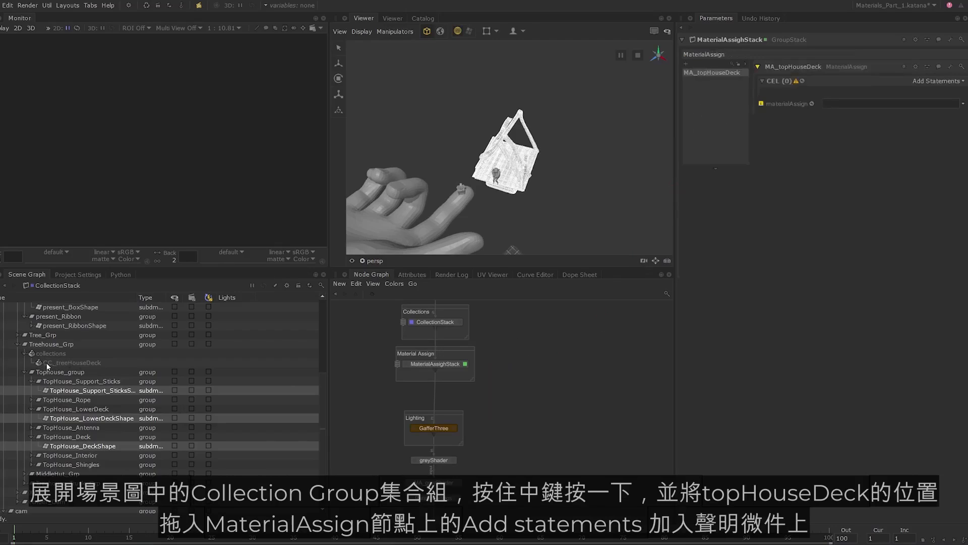
- Set MA_topHouseDeck's CEL to the CC_treeHouseDeck collection and its materialAssign to NM_topHouseDeck from the NMC_treeHouse node
{"action": "middle_click_drag", "start_coordinate": [60, 364], "coordinate": [936, 82]}
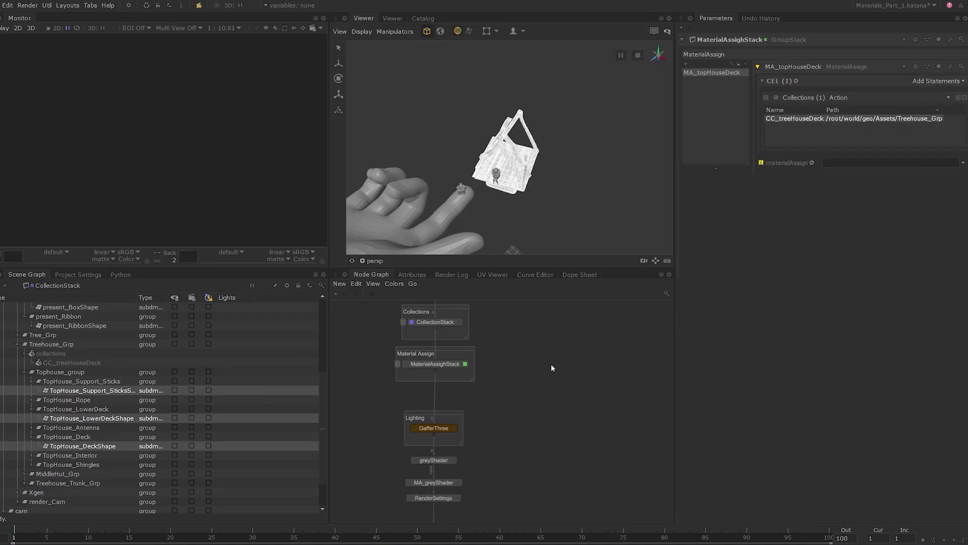
{"action": "middle_click_drag", "start_coordinate": [517, 343], "coordinate": [480, 431]}
{"action": "middle_click_drag", "start_coordinate": [559, 330], "coordinate": [546, 347]}
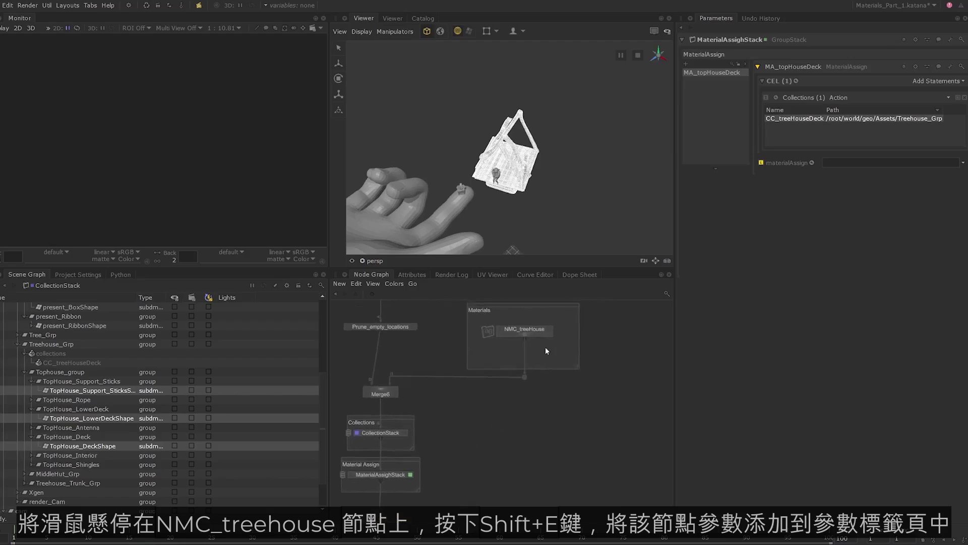
{"action": "key", "text": "shift+e"}
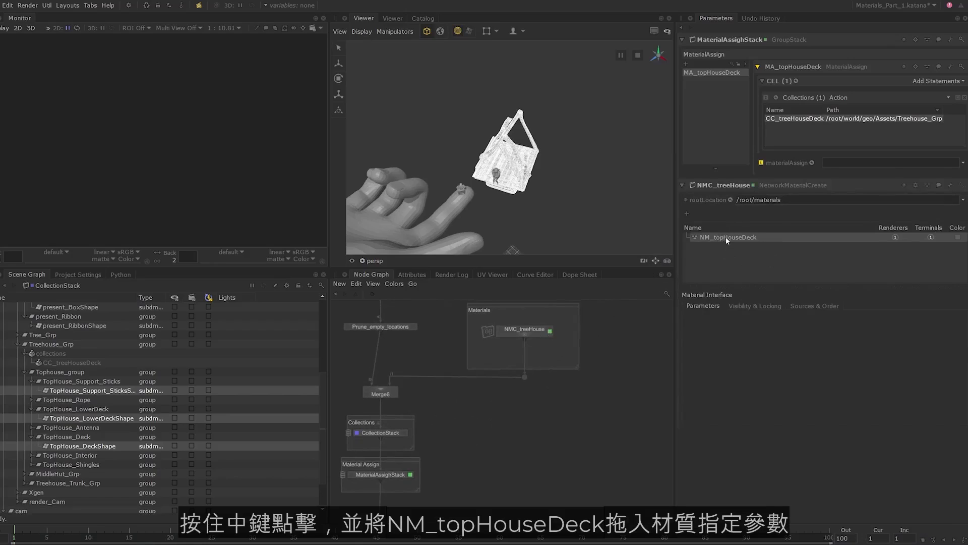
{"action": "middle_click_drag", "start_coordinate": [725, 237], "coordinate": [837, 162]}
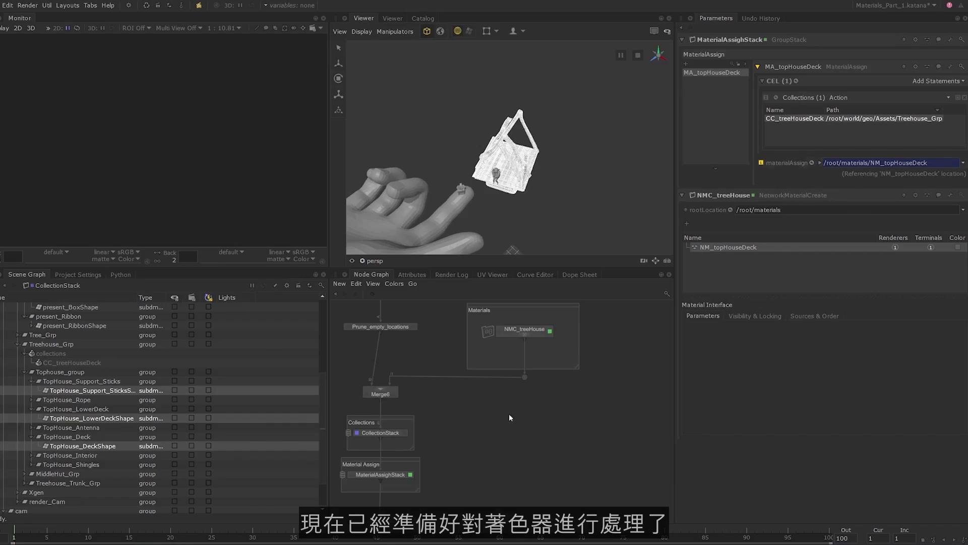
{"action": "middle_click_drag", "start_coordinate": [506, 433], "coordinate": [492, 451]}
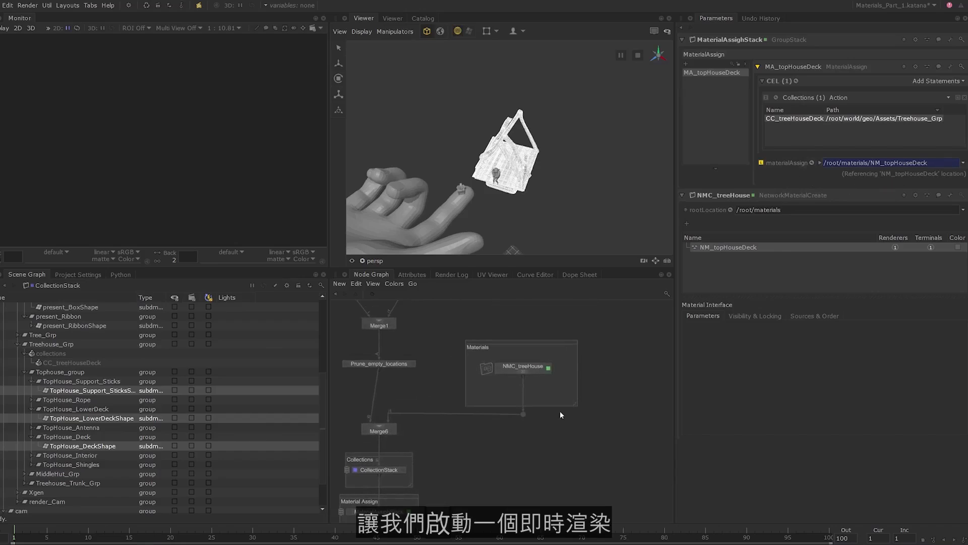
- Make PrmanGlobalStatements in the Render Settings backdrop the viewed node and start a Live Render from it
{"action": "middle_click_drag", "start_coordinate": [517, 430], "coordinate": [523, 417]}
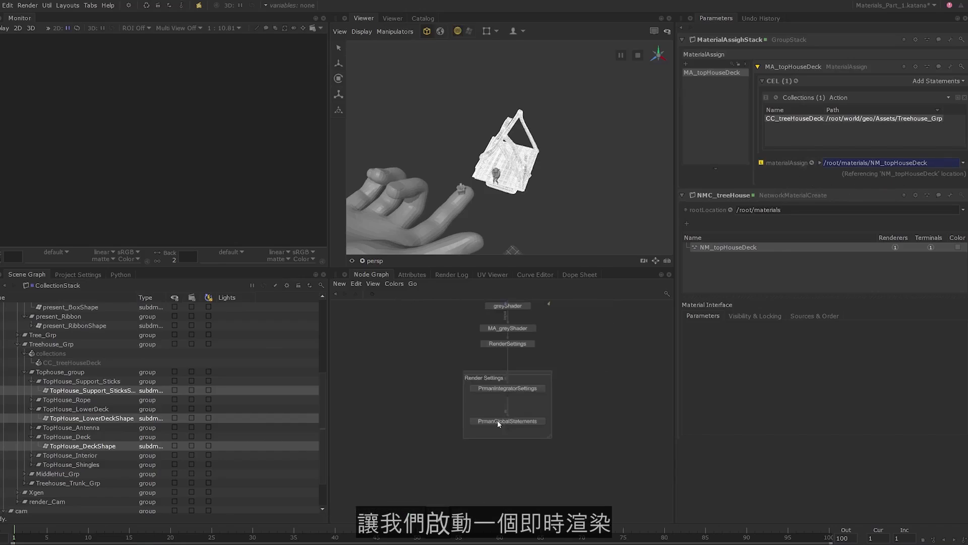
{"action": "left_click", "coordinate": [497, 420]}
{"action": "key", "text": "v"}
{"action": "right_click", "coordinate": [497, 420]}
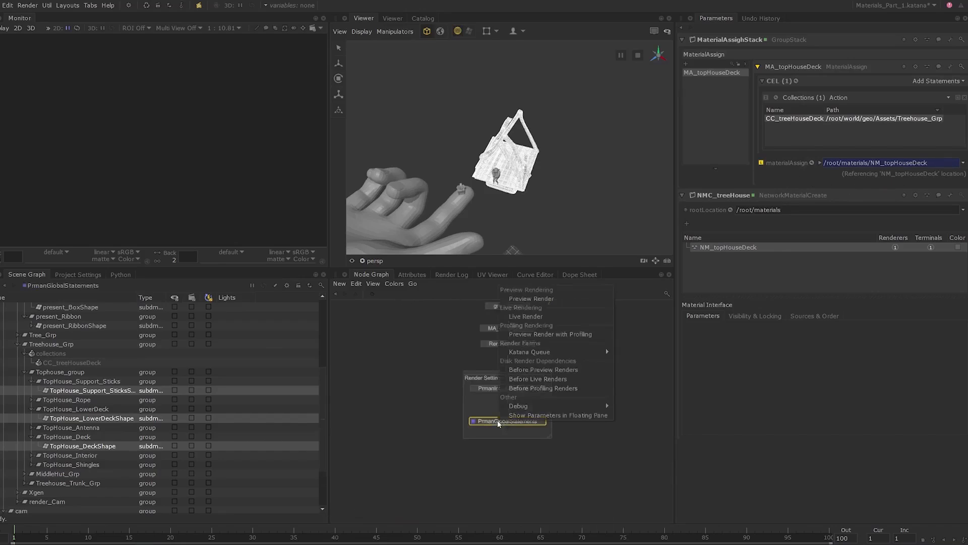
{"action": "left_click", "coordinate": [531, 316]}
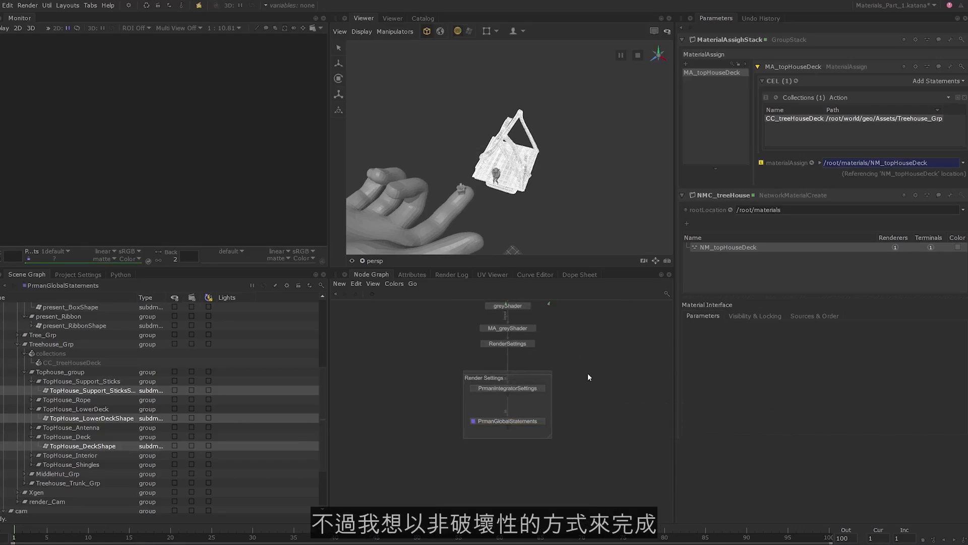
- Enable live render updates for the Assets, cam, lgt, materials and integrators locations, including everything beneath them
{"action": "scroll", "coordinate": [218, 374], "scroll_direction": "up", "scroll_amount": 2}
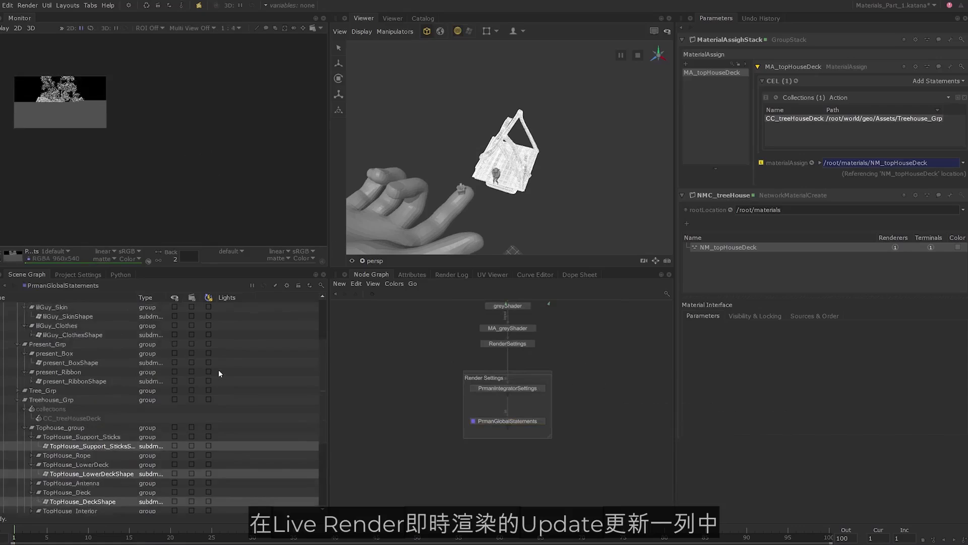
{"action": "scroll", "coordinate": [219, 373], "scroll_direction": "up", "scroll_amount": 2}
{"action": "left_click", "coordinate": [209, 317], "text": "shift"}
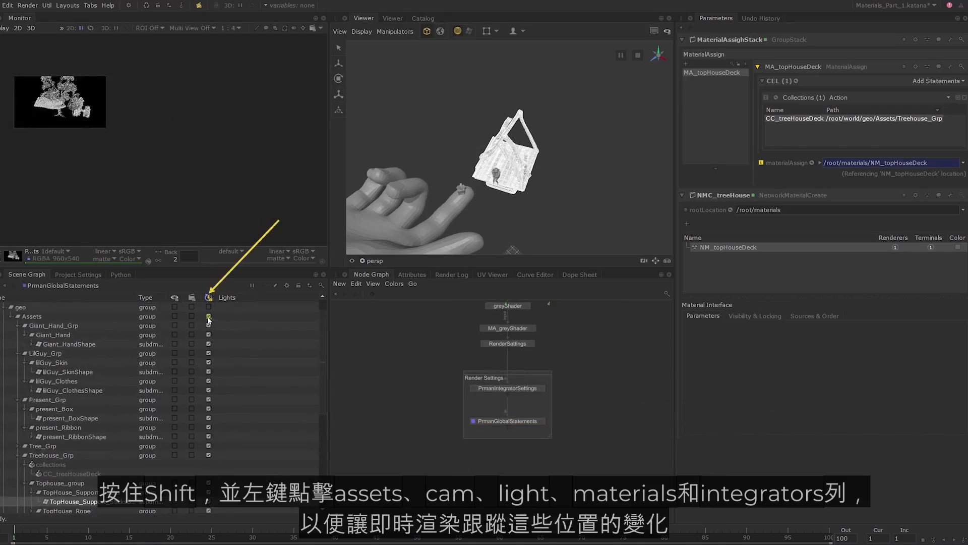
{"action": "scroll", "coordinate": [225, 362], "scroll_direction": "down", "scroll_amount": 5}
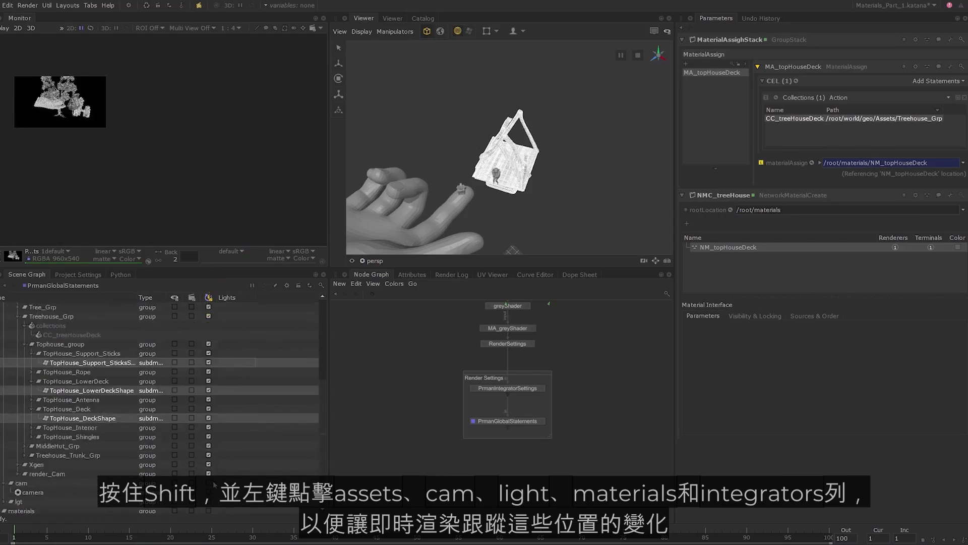
{"action": "left_click", "coordinate": [209, 482], "text": "shift"}
{"action": "scroll", "coordinate": [217, 482], "scroll_direction": "down", "scroll_amount": 1}
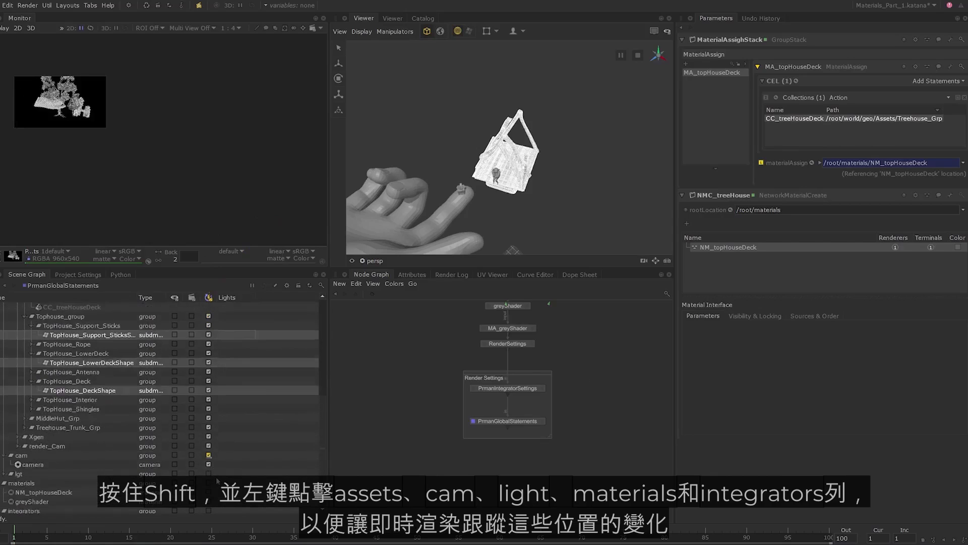
{"action": "left_click", "coordinate": [208, 474], "text": "shift"}
{"action": "scroll", "coordinate": [208, 476], "scroll_direction": "down", "scroll_amount": 1}
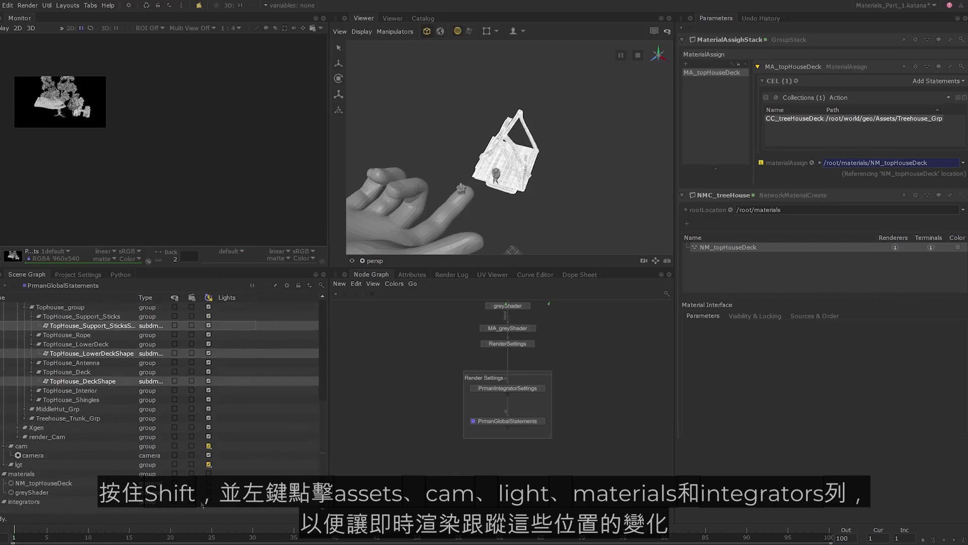
{"action": "left_click", "coordinate": [209, 501], "text": "shift"}
{"action": "scroll", "coordinate": [251, 418], "scroll_direction": "up", "scroll_amount": 7}
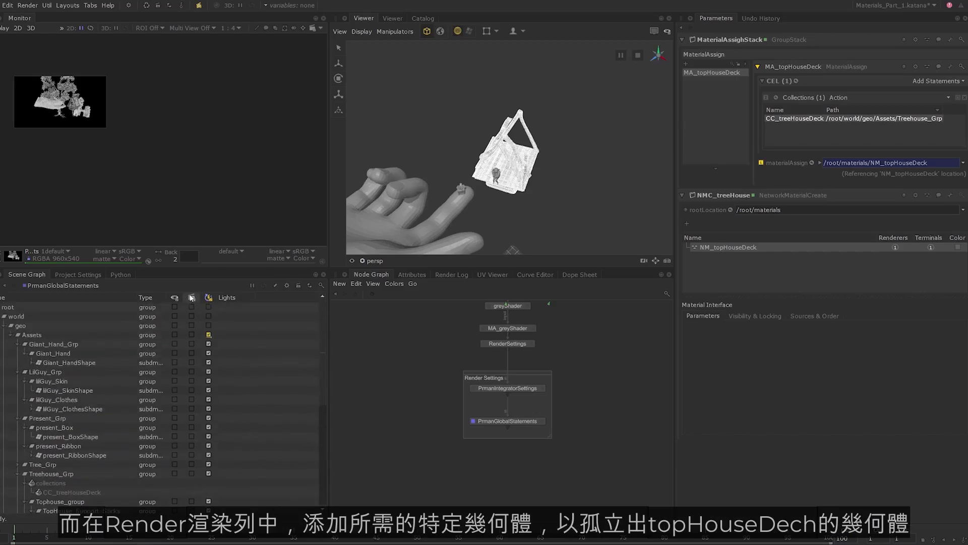
- Restrict rendering to the selected top house support sticks, lower deck and deck shapes, and include the lgt location in the render set
{"action": "scroll", "coordinate": [204, 434], "scroll_direction": "down", "scroll_amount": 5}
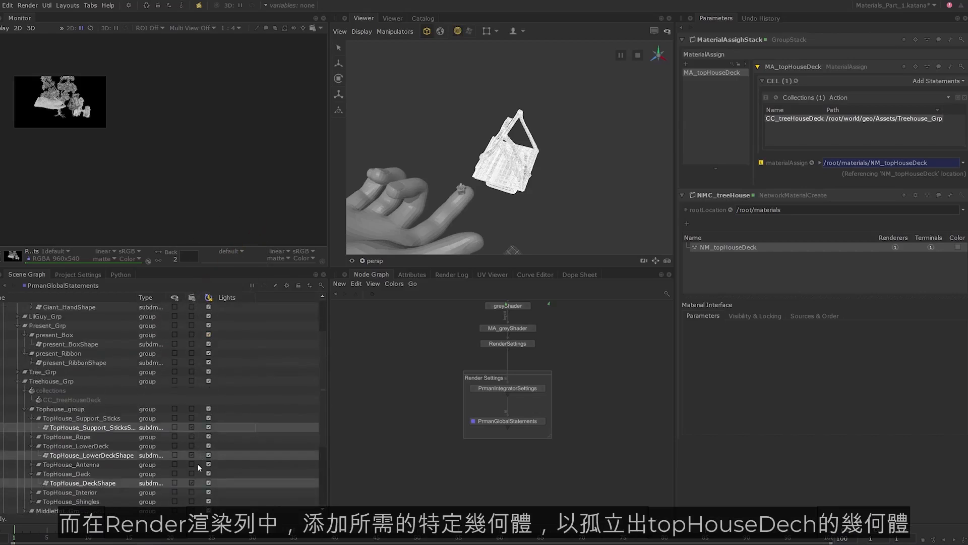
{"action": "scroll", "coordinate": [227, 417], "scroll_direction": "down", "scroll_amount": 1}
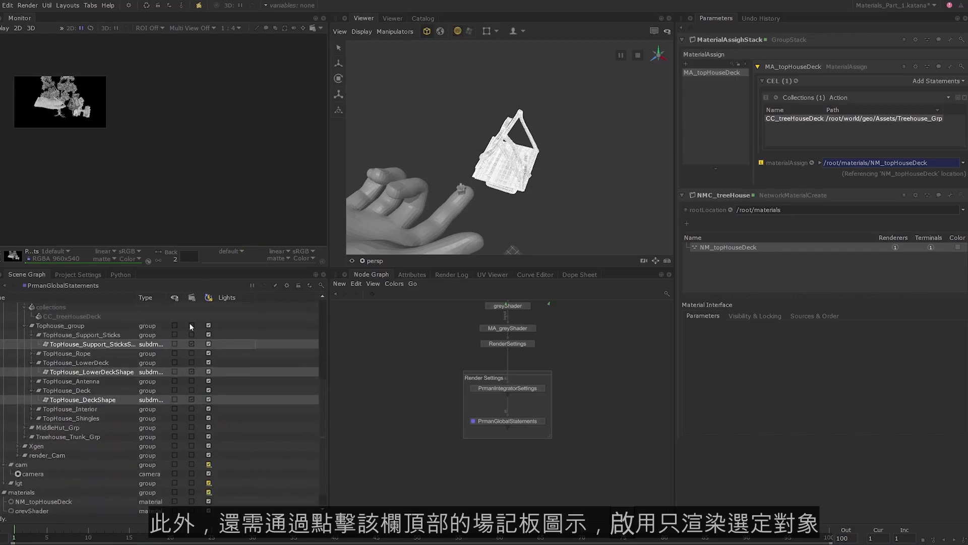
{"action": "left_click", "coordinate": [193, 300]}
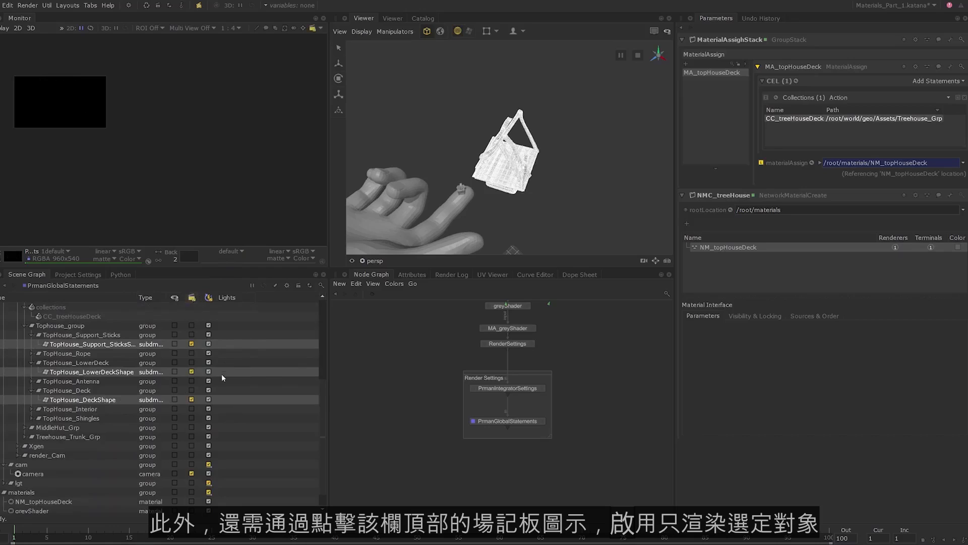
{"action": "scroll", "coordinate": [222, 374], "scroll_direction": "down", "scroll_amount": 1}
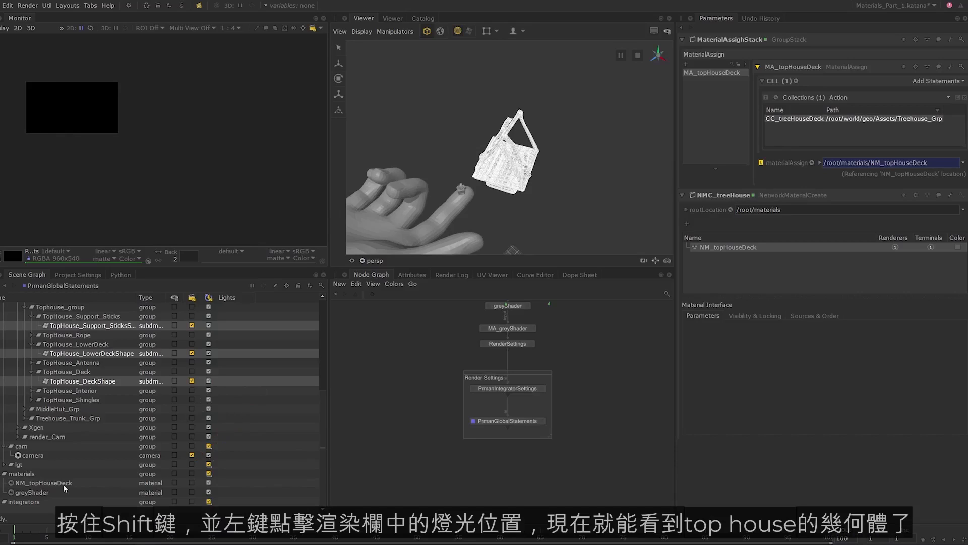
{"action": "left_click", "coordinate": [191, 465], "text": "shift"}
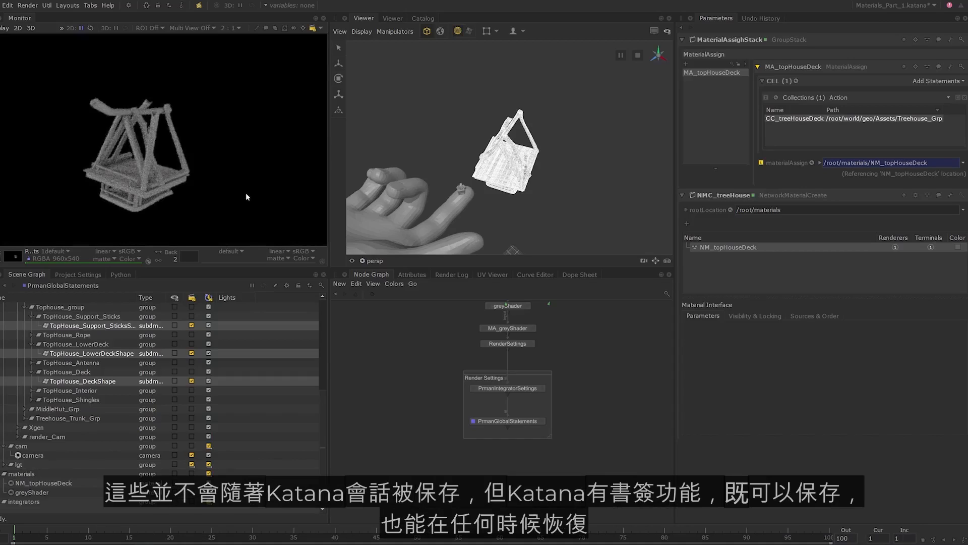
{"action": "left_click", "coordinate": [275, 288]}
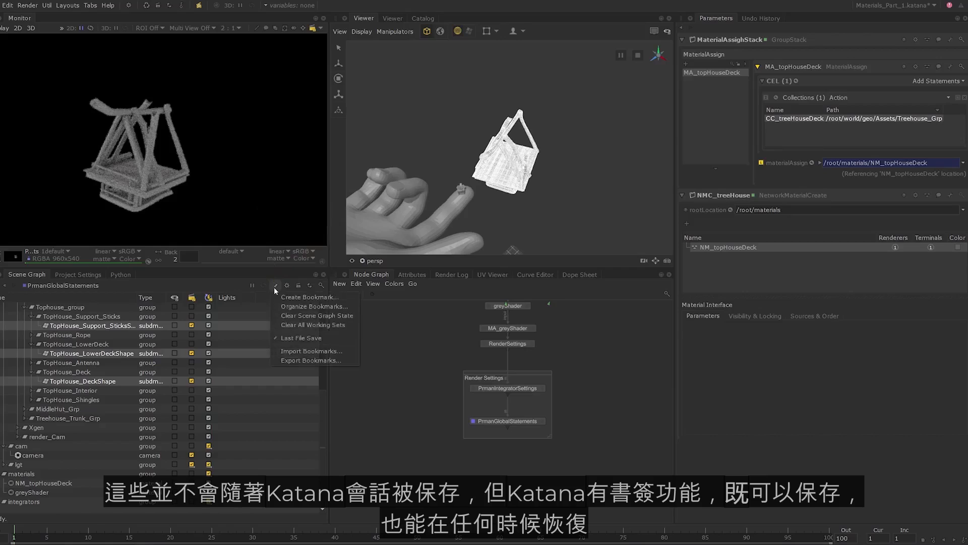
{"action": "left_click", "coordinate": [260, 286]}
- Enter the NMC_treeHouse material network and expand the Diffuse group on the PS_topHouseDeck node
{"action": "middle_click_drag", "start_coordinate": [541, 325], "coordinate": [529, 425]}
{"action": "scroll", "coordinate": [533, 444], "scroll_direction": "down", "scroll_amount": 5}
{"action": "scroll", "coordinate": [536, 421], "scroll_direction": "up", "scroll_amount": 5}
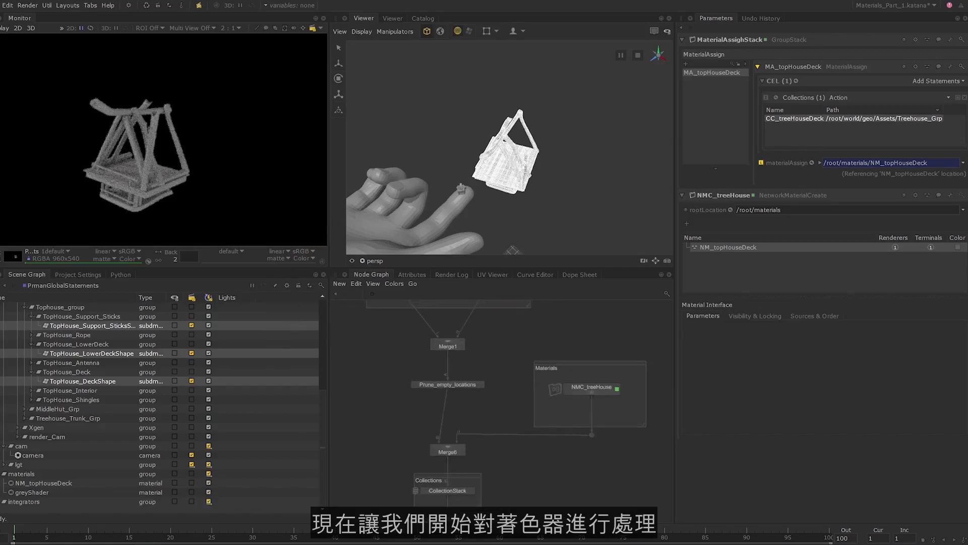
{"action": "mouse_move", "coordinate": [595, 389]}
{"action": "middle_mouse_down"}
{"action": "mouse_move", "coordinate": [557, 397]}
{"action": "mouse_move", "coordinate": [606, 381]}
{"action": "middle_mouse_up"}
{"action": "middle_click", "coordinate": [557, 397], "text": "ctrl"}
{"action": "left_click", "coordinate": [471, 386]}
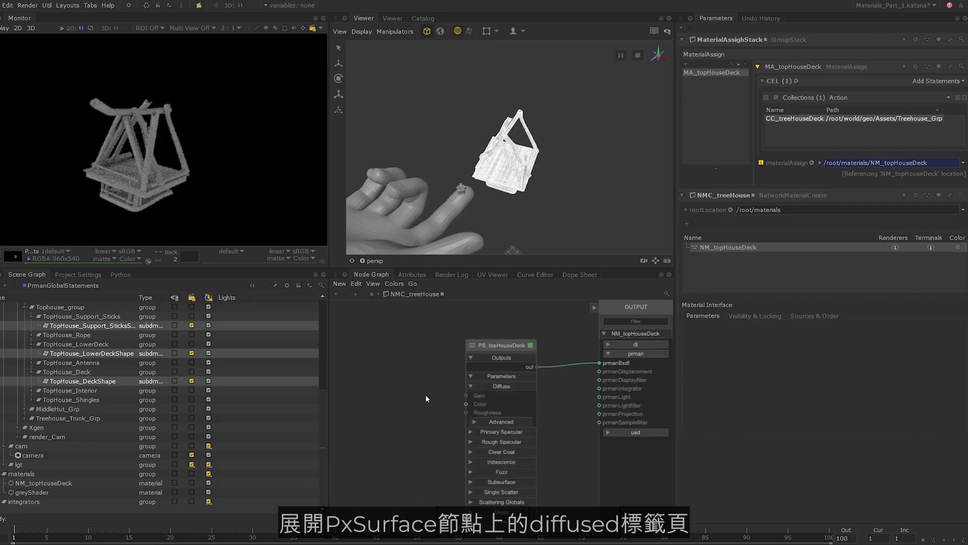
- Create a PxrTexture node and place it beside the PS_topHouseDeck shader
{"action": "middle_click_drag", "start_coordinate": [426, 396], "coordinate": [443, 396]}
{"action": "middle_click_drag", "start_coordinate": [387, 385], "coordinate": [369, 354]}
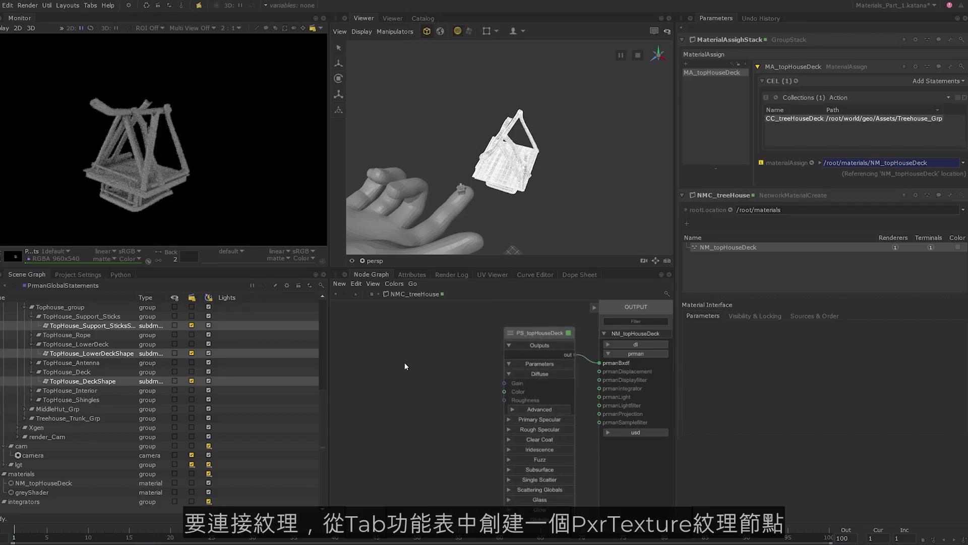
{"action": "key", "text": "Tab"}
{"action": "type", "text": "pxr"}
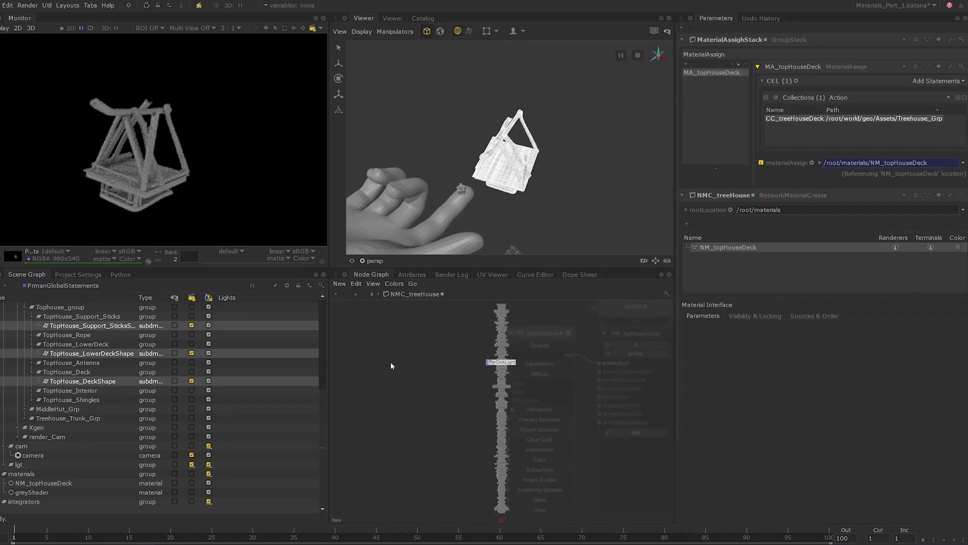
{"action": "type", "text": "te"}
{"action": "key", "text": "Down"}
{"action": "key", "text": "Return"}
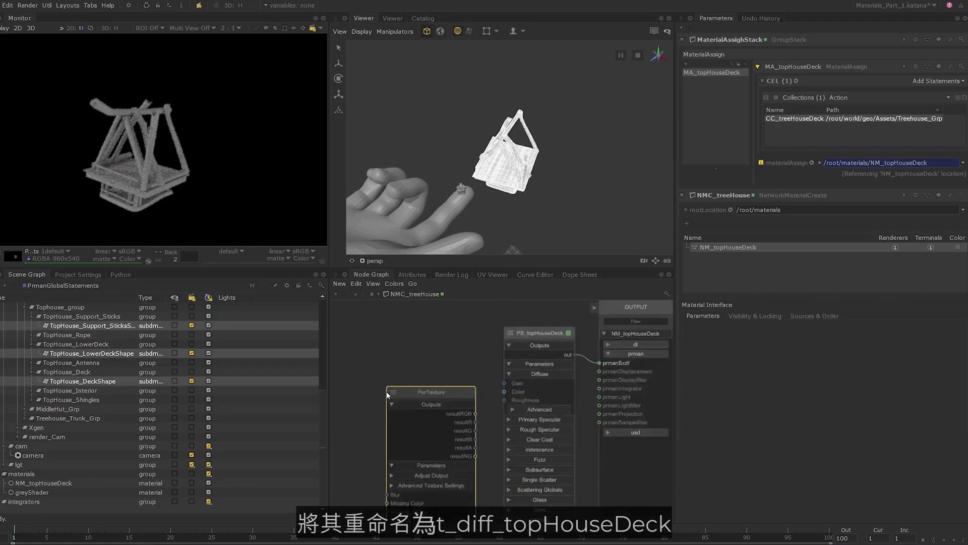
{"action": "left_click", "coordinate": [378, 355]}
- Rename the PxrTexture node T_diff_topHoudeDeck
{"action": "double_click", "coordinate": [428, 355]}
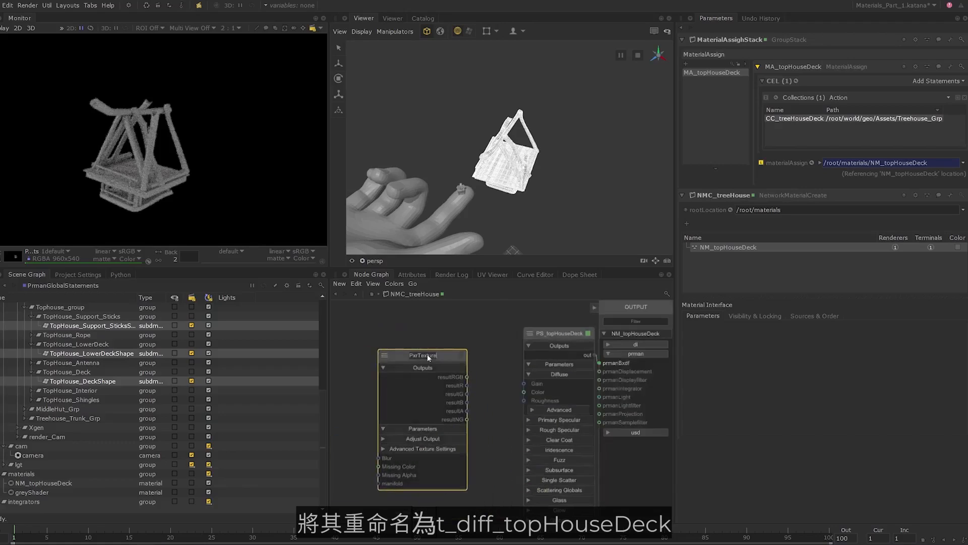
{"action": "type", "text": "t_d"}
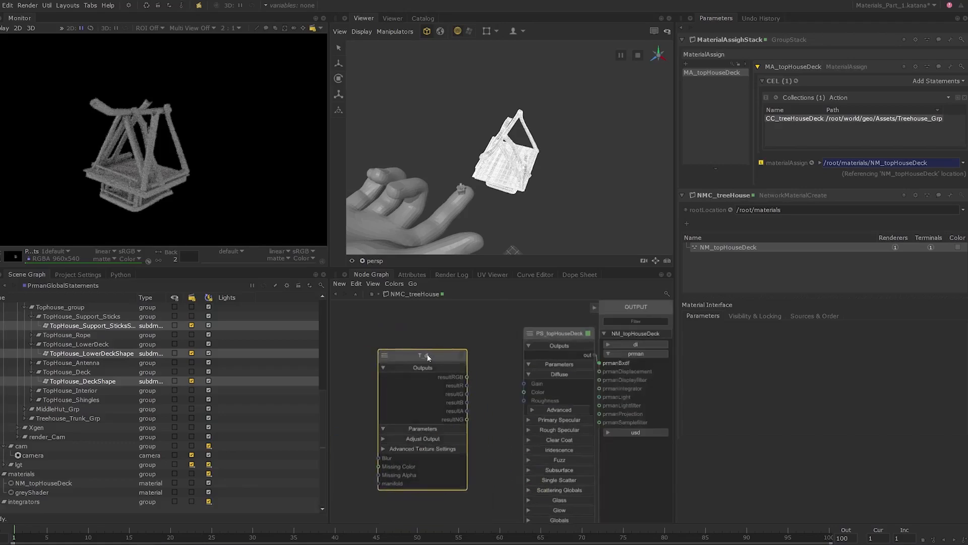
{"action": "type", "text": "iff_topH"}
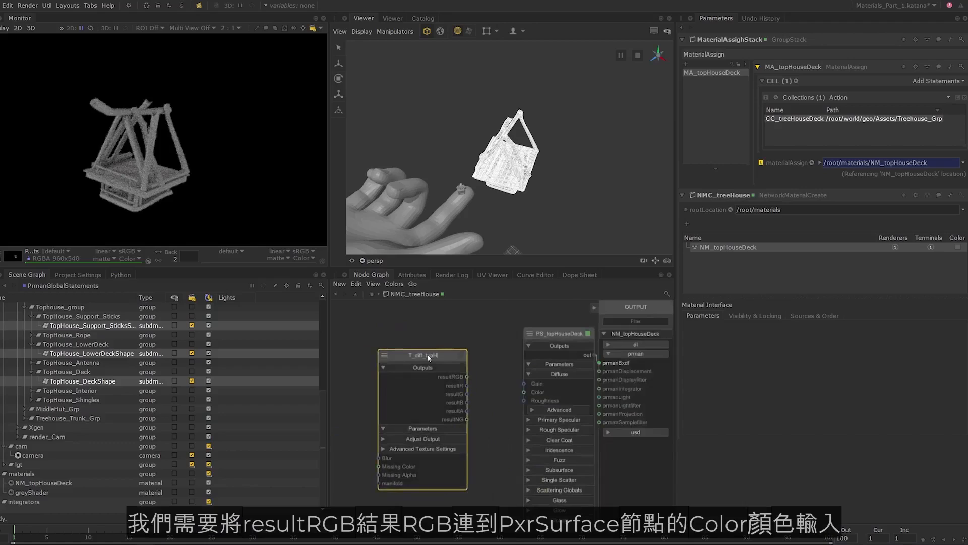
{"action": "type", "text": "oudeDeck"}
{"action": "key", "text": "Return"}
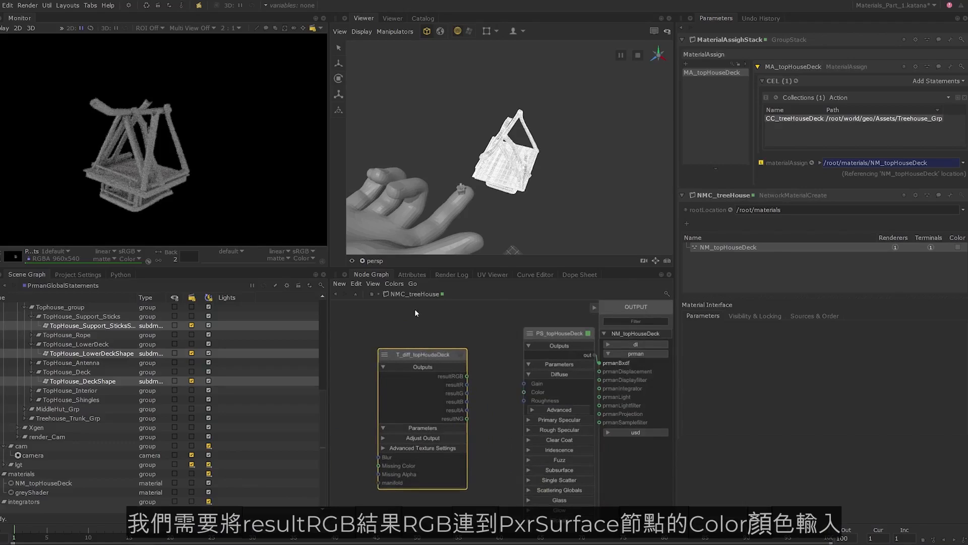
- Connect the texture node's resultRGB output to the diffuse Color input of PS_topHouseDeck
{"action": "left_click", "coordinate": [489, 390]}
{"action": "middle_click_drag", "start_coordinate": [490, 389], "coordinate": [463, 386]}
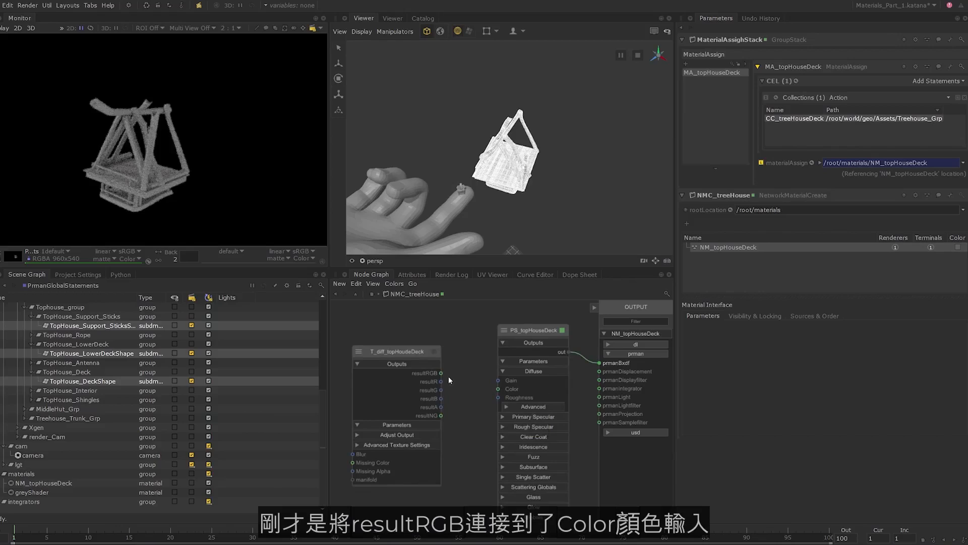
{"action": "left_click_drag", "start_coordinate": [441, 373], "coordinate": [459, 385]}
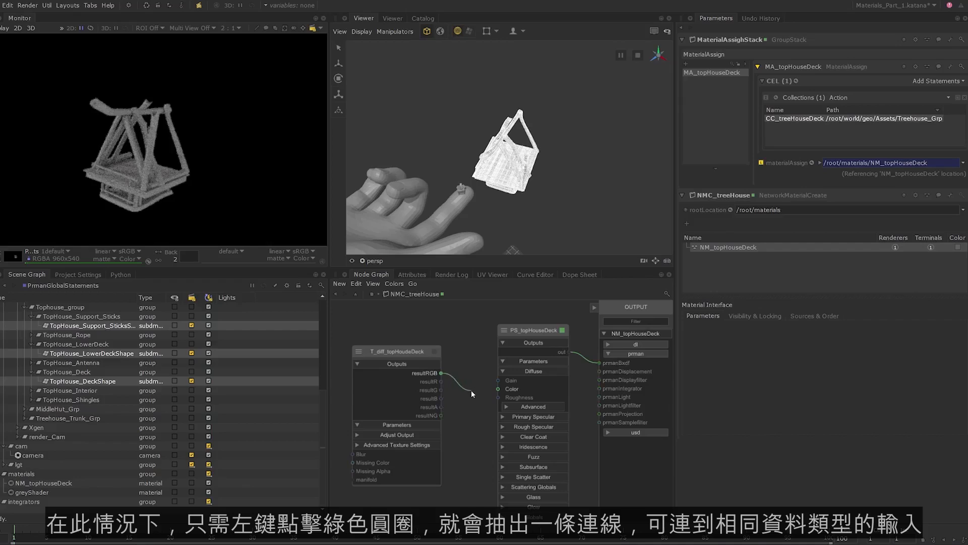
{"action": "mouse_move", "coordinate": [486, 392]}
{"action": "left_mouse_down"}
{"action": "mouse_move", "coordinate": [498, 389]}
{"action": "mouse_move", "coordinate": [471, 389]}
{"action": "left_mouse_up"}
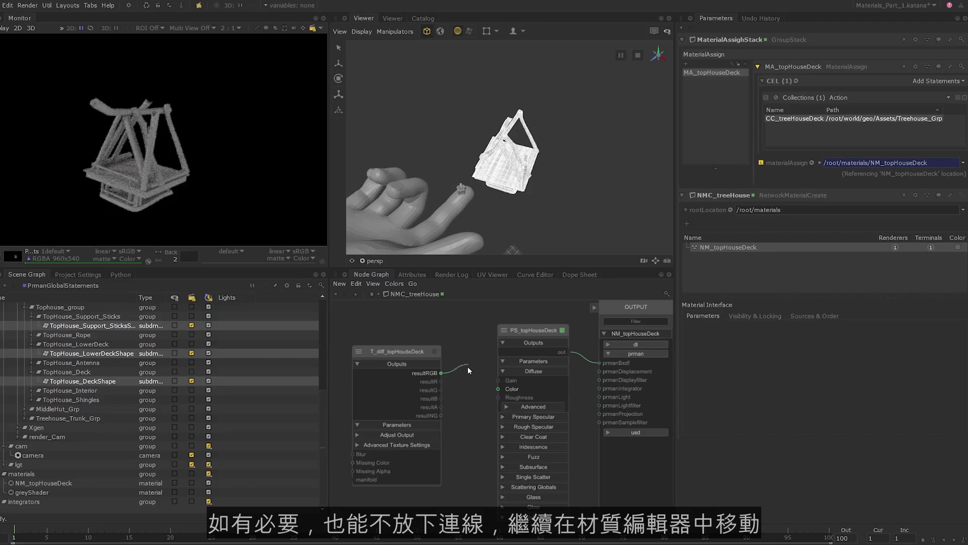
{"action": "middle_click_drag", "start_coordinate": [470, 429], "coordinate": [521, 446]}
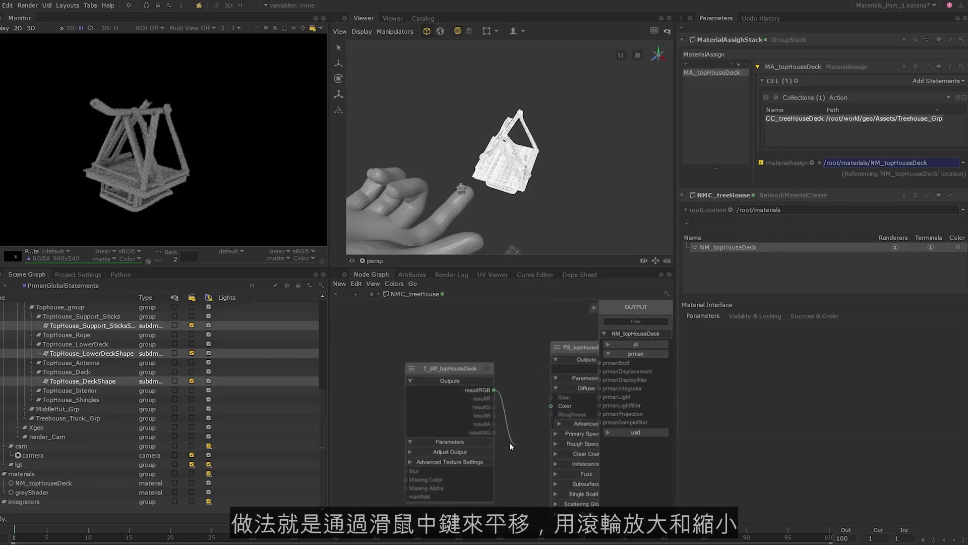
{"action": "scroll", "coordinate": [508, 376], "scroll_direction": "up", "scroll_amount": 5}
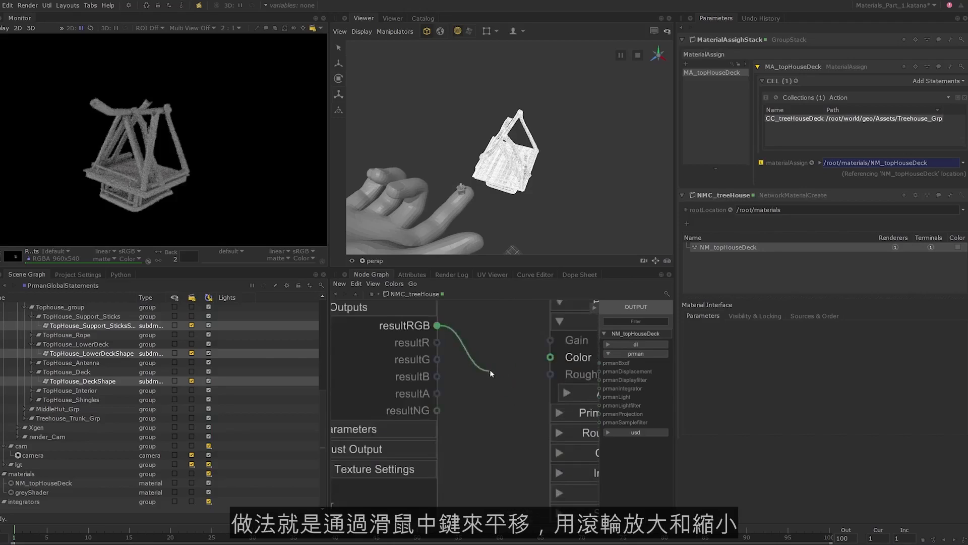
{"action": "scroll", "coordinate": [507, 362], "scroll_direction": "down", "scroll_amount": 1}
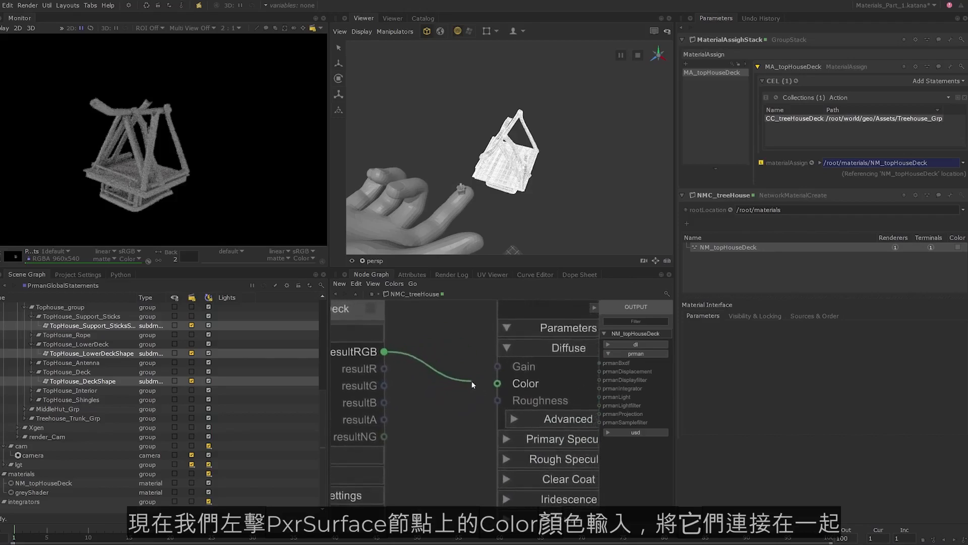
{"action": "left_click", "coordinate": [497, 383]}
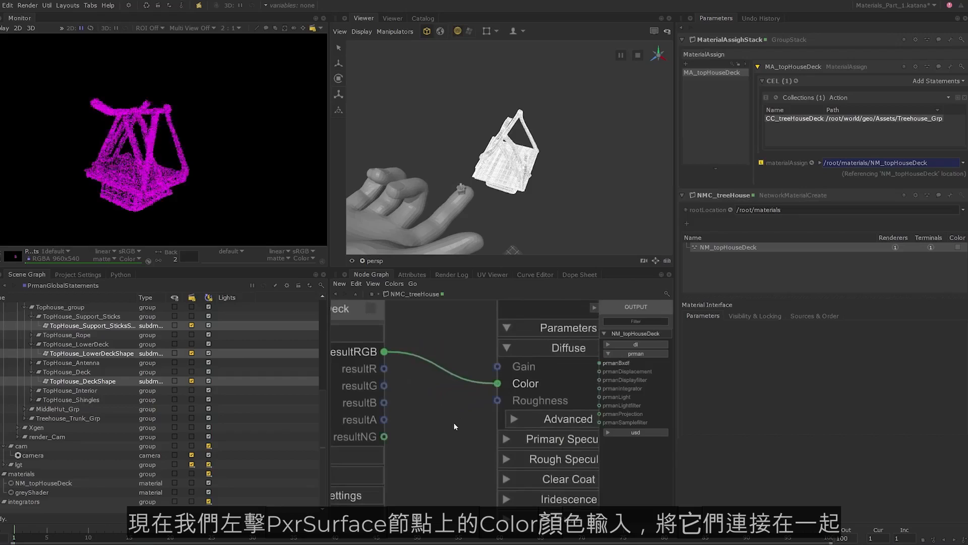
- Load WV_TopHouse_new_diffuse_1001.tif.tex from Textures/TreeHouse_Grp/topHouse_Deck as the filename of the T_diff_topHoudeDeck texture node
{"action": "middle_click_drag", "start_coordinate": [445, 424], "coordinate": [513, 448]}
{"action": "left_click", "coordinate": [399, 333]}
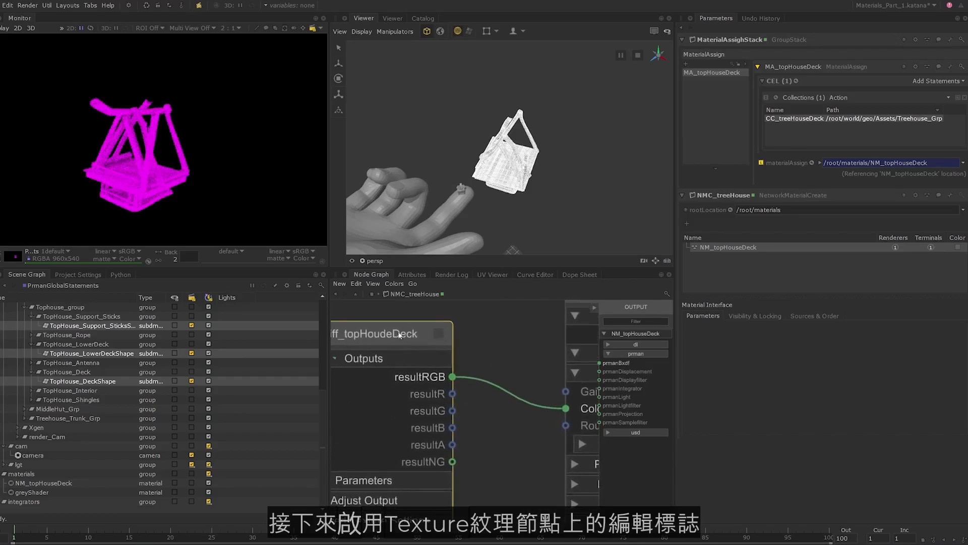
{"action": "double_click", "coordinate": [399, 335]}
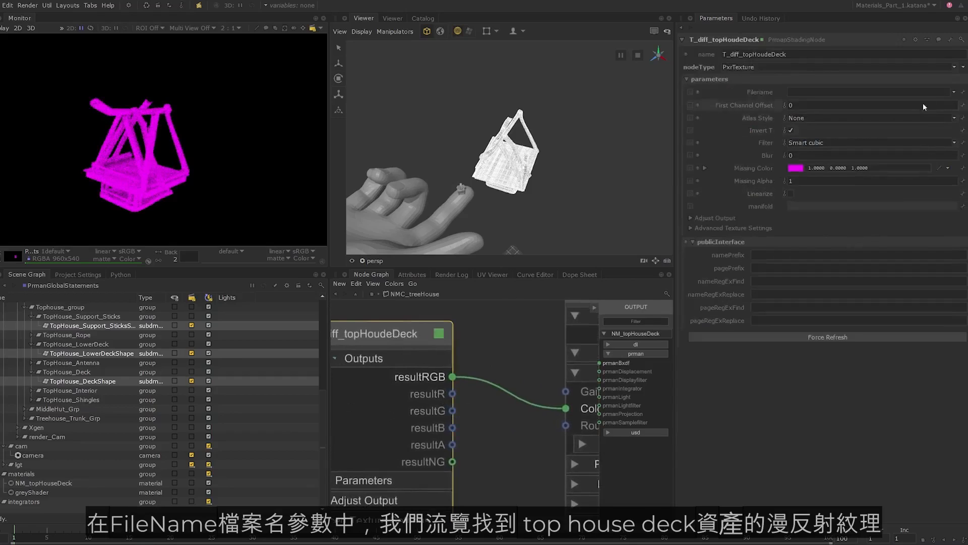
{"action": "left_click", "coordinate": [953, 92]}
{"action": "left_click", "coordinate": [904, 103]}
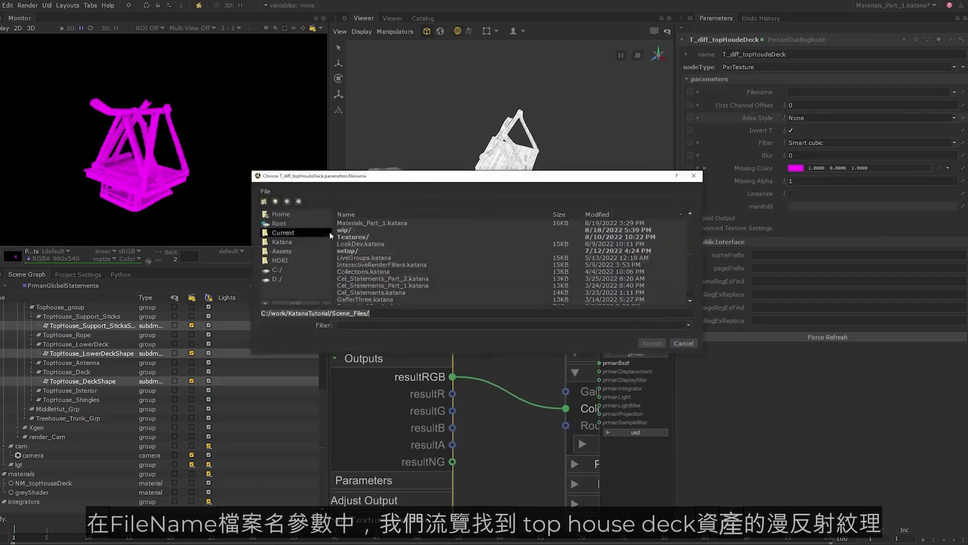
{"action": "double_click", "coordinate": [353, 236]}
{"action": "left_click", "coordinate": [361, 223]}
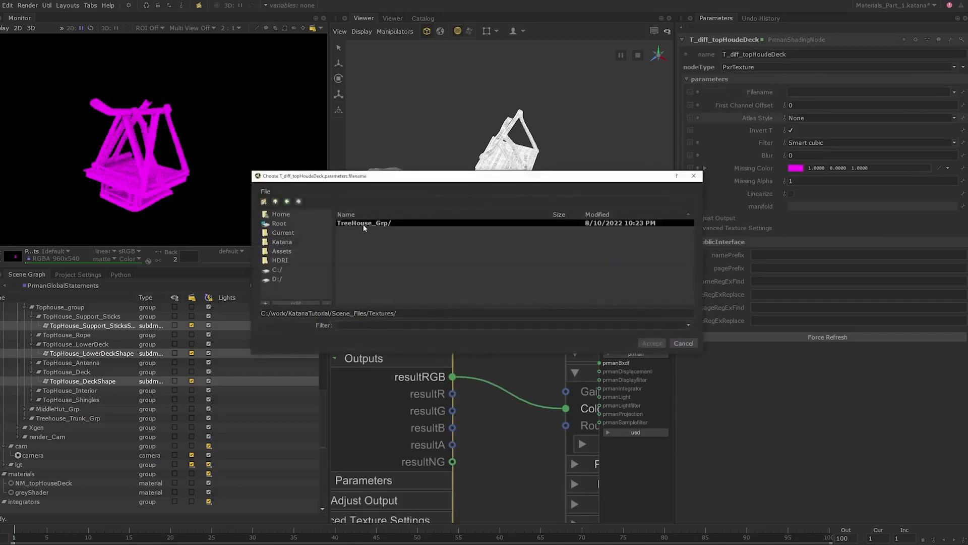
{"action": "double_click", "coordinate": [363, 223]}
{"action": "double_click", "coordinate": [383, 238]}
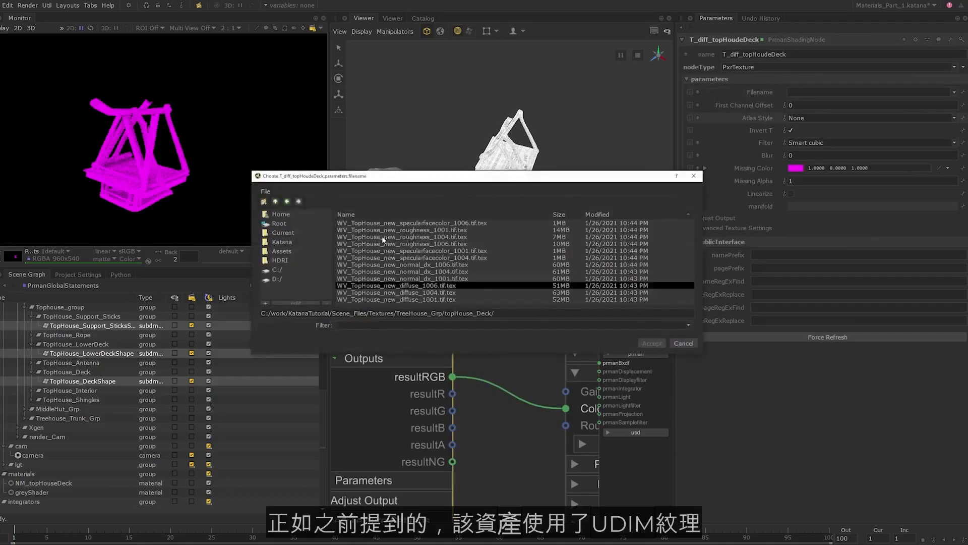
{"action": "left_click", "coordinate": [443, 299]}
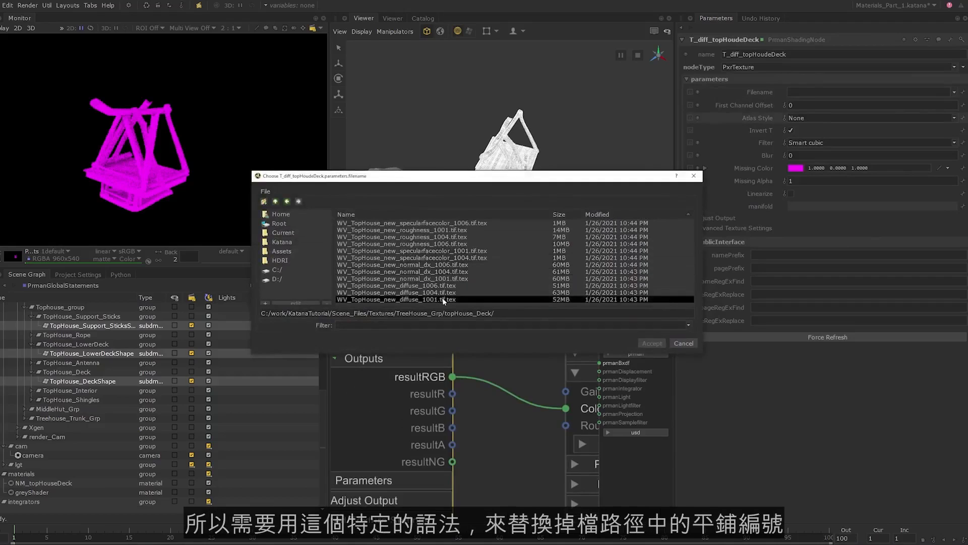
{"action": "double_click", "coordinate": [438, 299]}
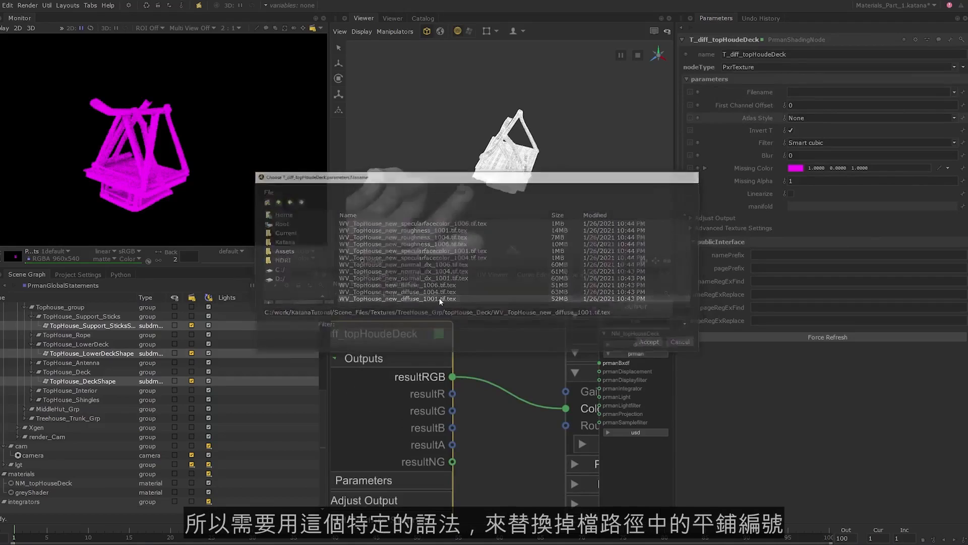
- Replace the 1001 tile number in the diffuse texture's filename with <UDIM>
{"action": "left_click", "coordinate": [913, 96]}
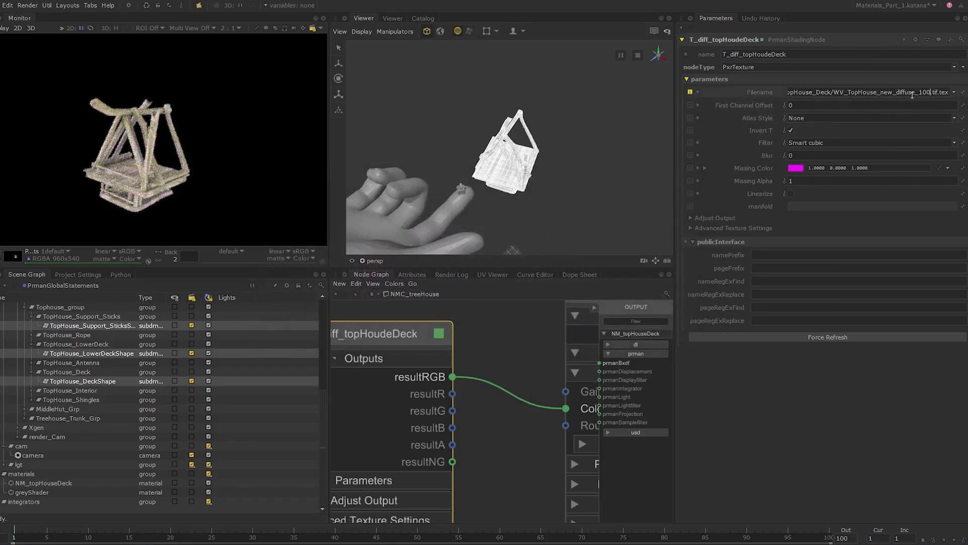
{"action": "key", "text": "BackSpace"}
{"action": "key", "text": "BackSpace"}
{"action": "key", "text": "BackSpace"}
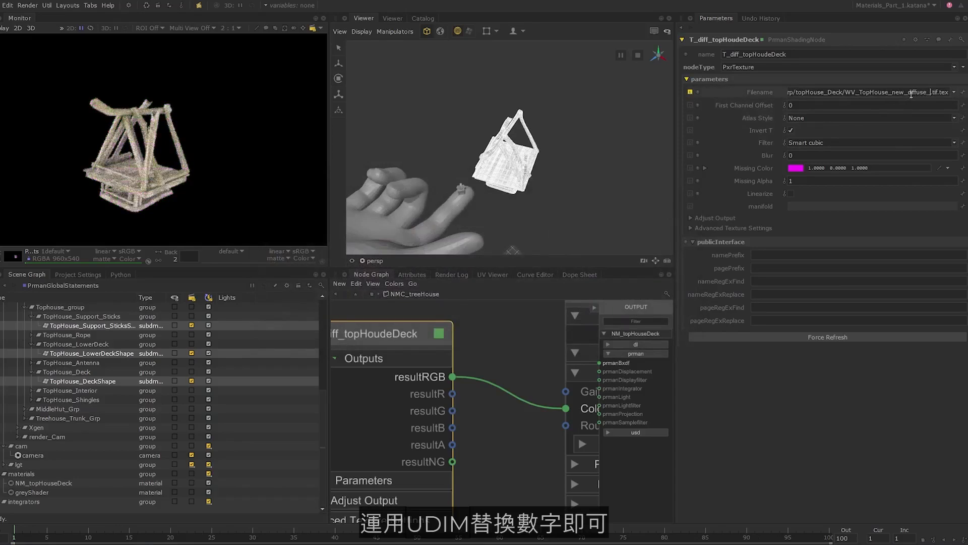
{"action": "type", "text": "<UDIM"}
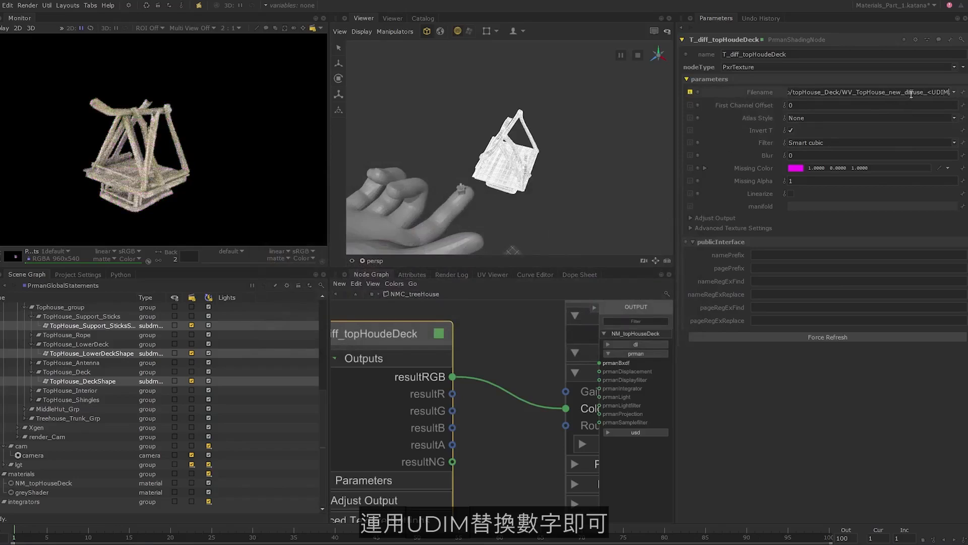
{"action": "type", "text": ">."}
{"action": "key", "text": "Return"}
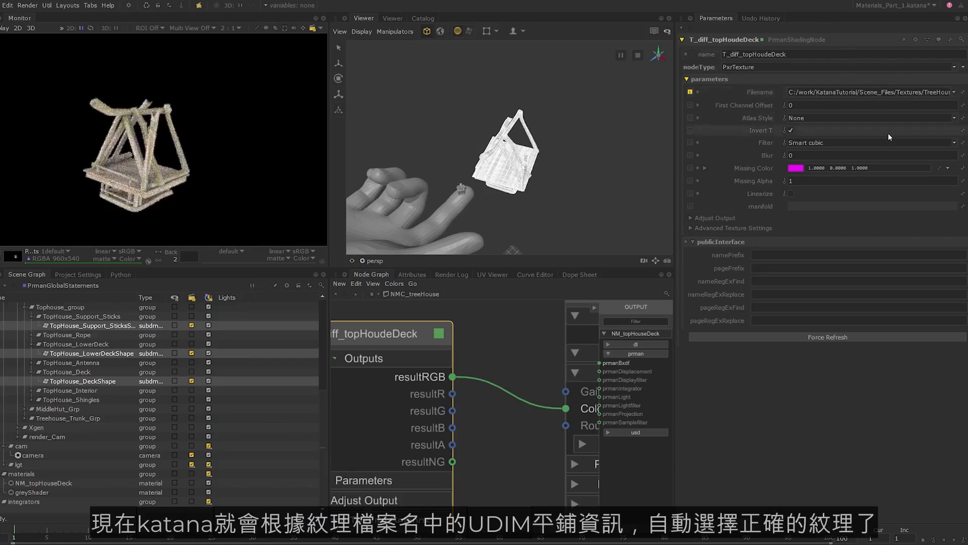
{"action": "left_click", "coordinate": [902, 92]}
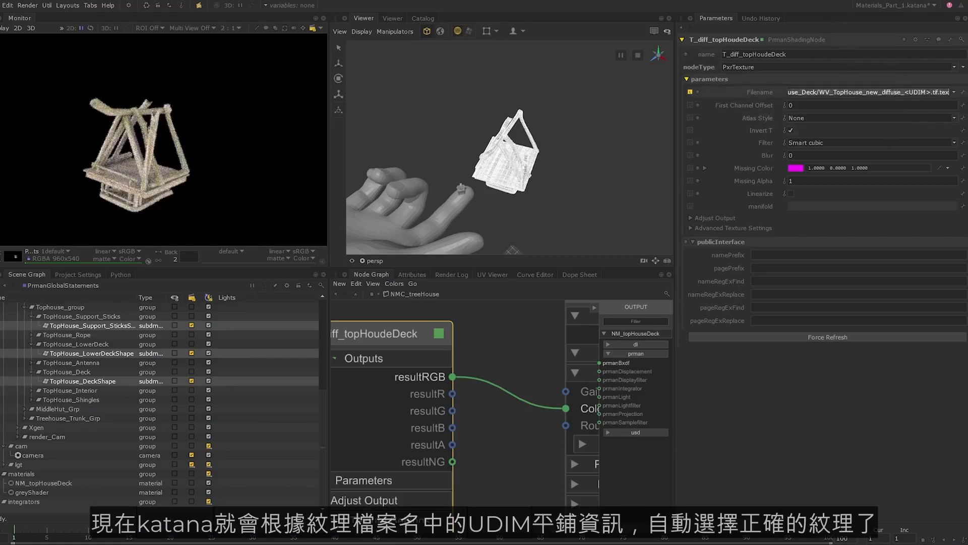
{"action": "left_click", "coordinate": [895, 398]}
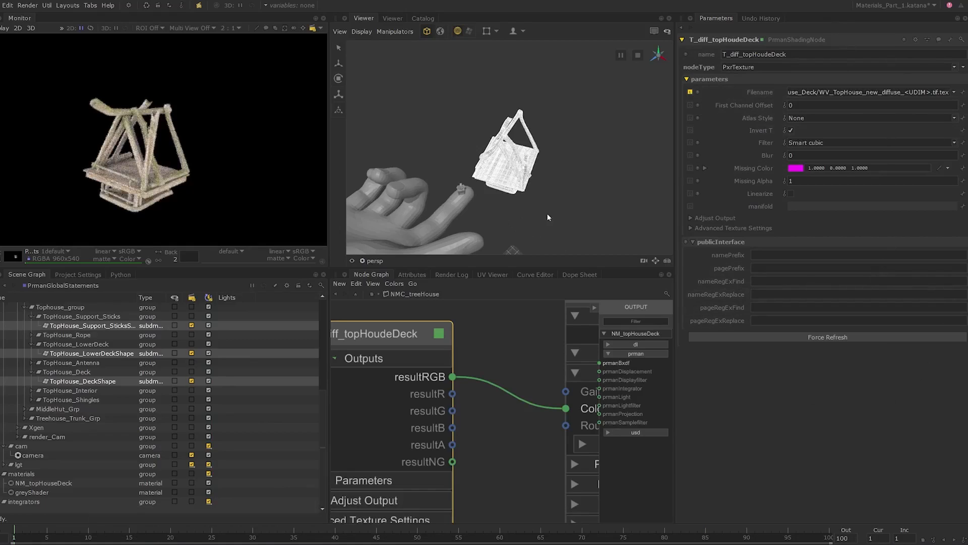
- Enable Linearize on the T_diff_topHoudeDeck texture node
{"action": "middle_click_drag", "start_coordinate": [520, 462], "coordinate": [486, 447]}
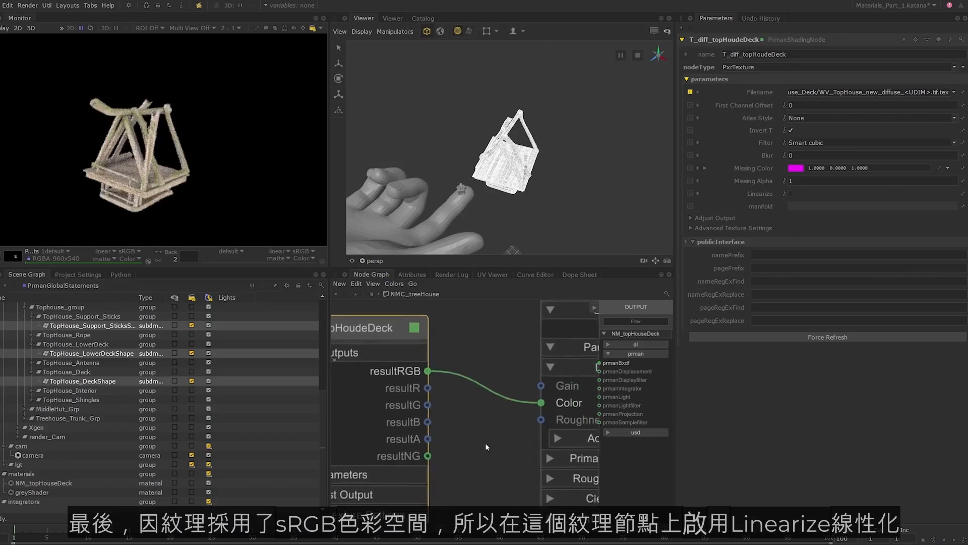
{"action": "scroll", "coordinate": [485, 442], "scroll_direction": "down", "scroll_amount": 5}
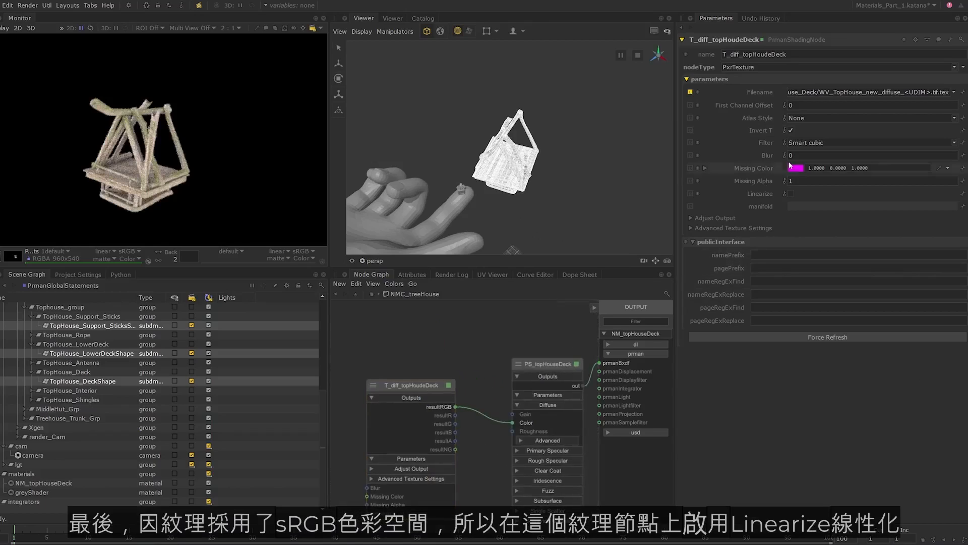
{"action": "left_click", "coordinate": [790, 194]}
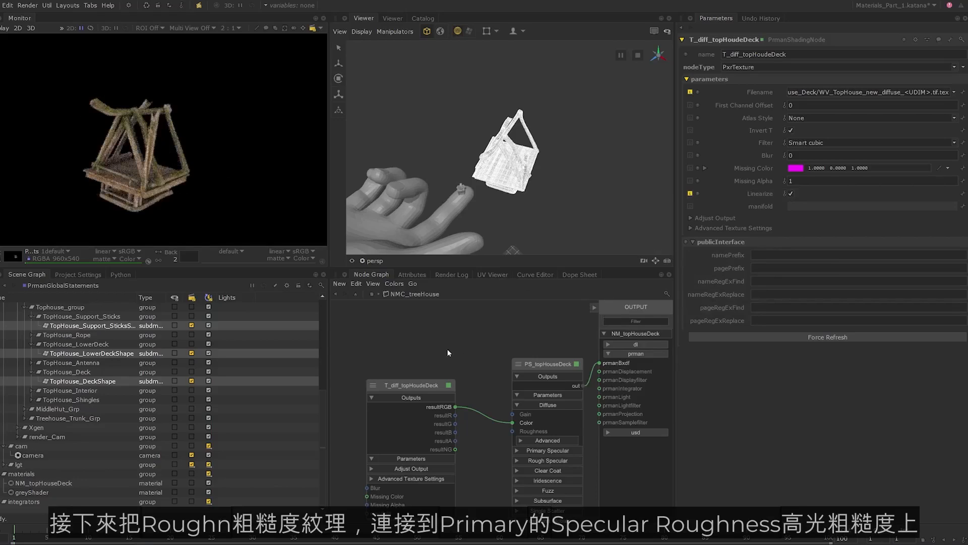
- Create another PxrTexture node below the diffuse texture node and rename it PT_tophouseDeck_specular_roughness
{"action": "scroll", "coordinate": [486, 355], "scroll_direction": "down", "scroll_amount": 4}
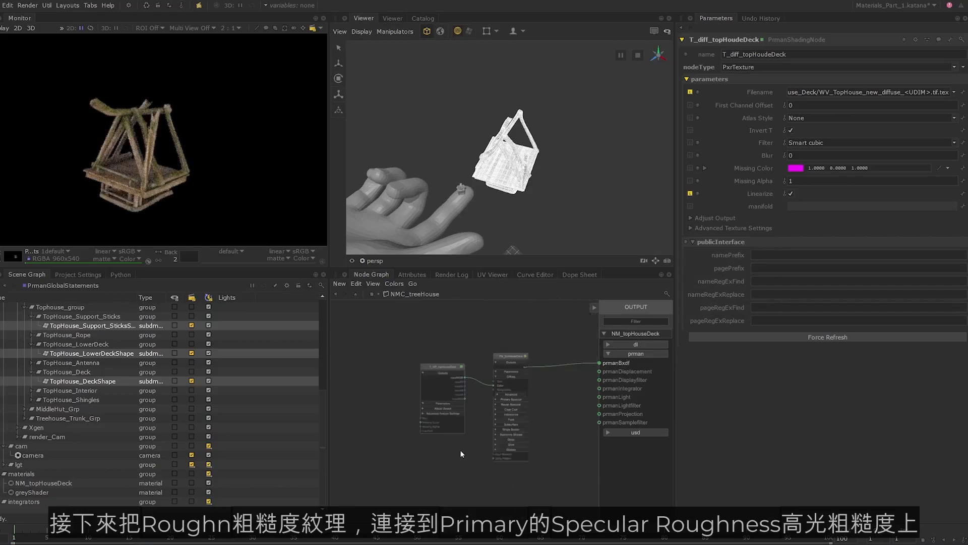
{"action": "scroll", "coordinate": [460, 451], "scroll_direction": "up", "scroll_amount": 4}
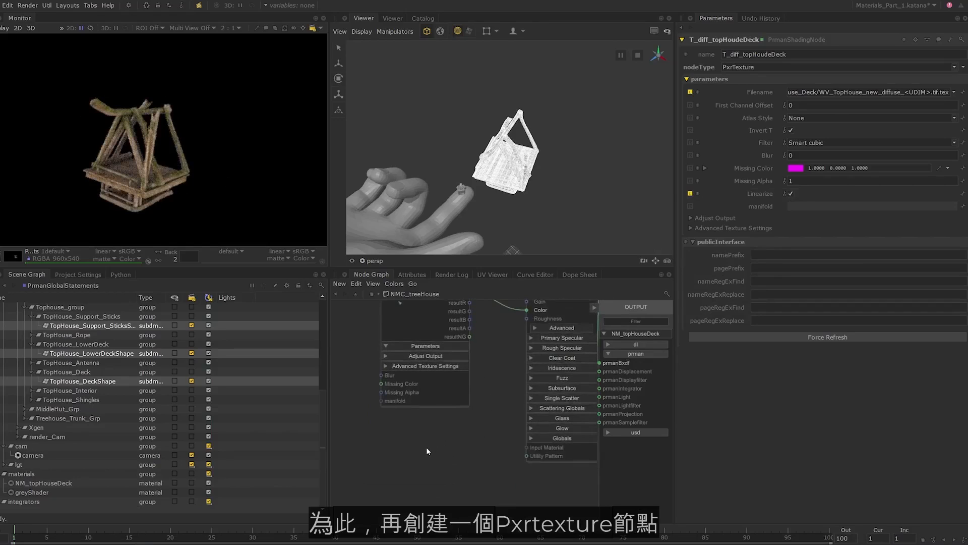
{"action": "key", "text": "Tab"}
{"action": "type", "text": "PxrTe"}
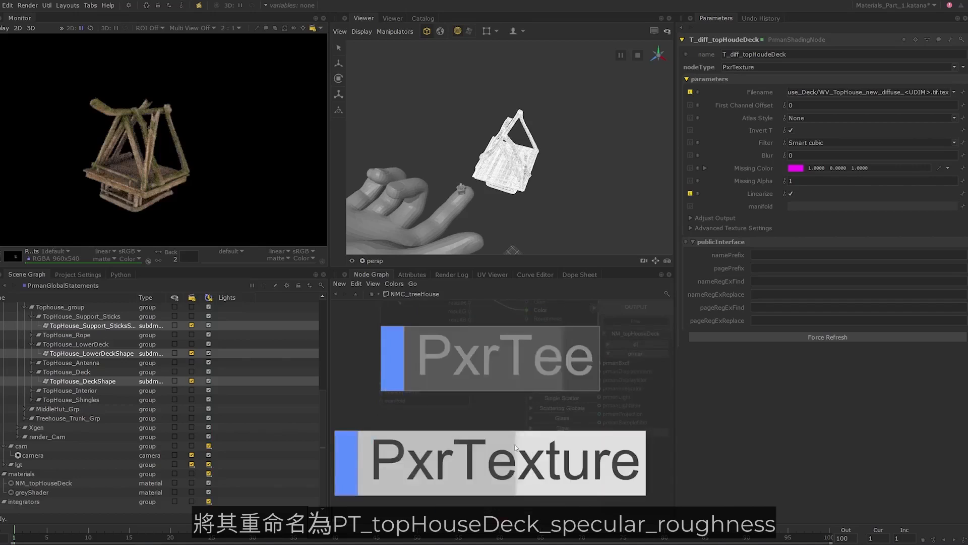
{"action": "key", "text": "Return"}
{"action": "double_click", "coordinate": [409, 441]}
{"action": "type", "text": "P"}
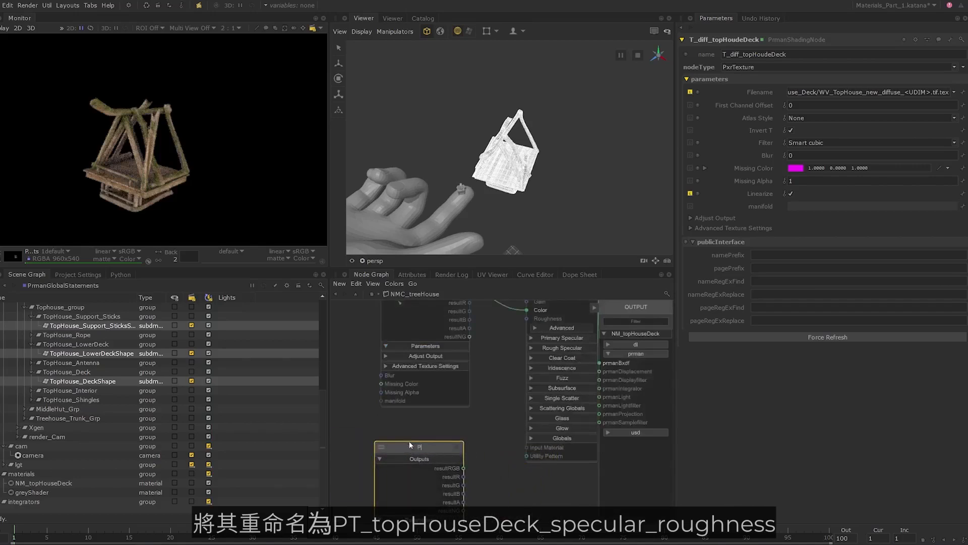
{"action": "type", "text": "T_topHouseDeck_specular_roughness"}
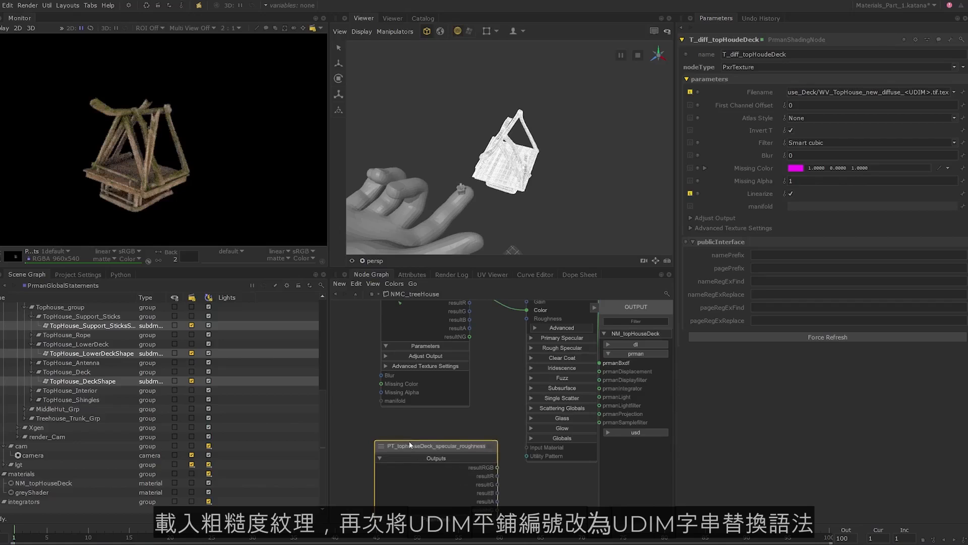
{"action": "key", "text": "Return"}
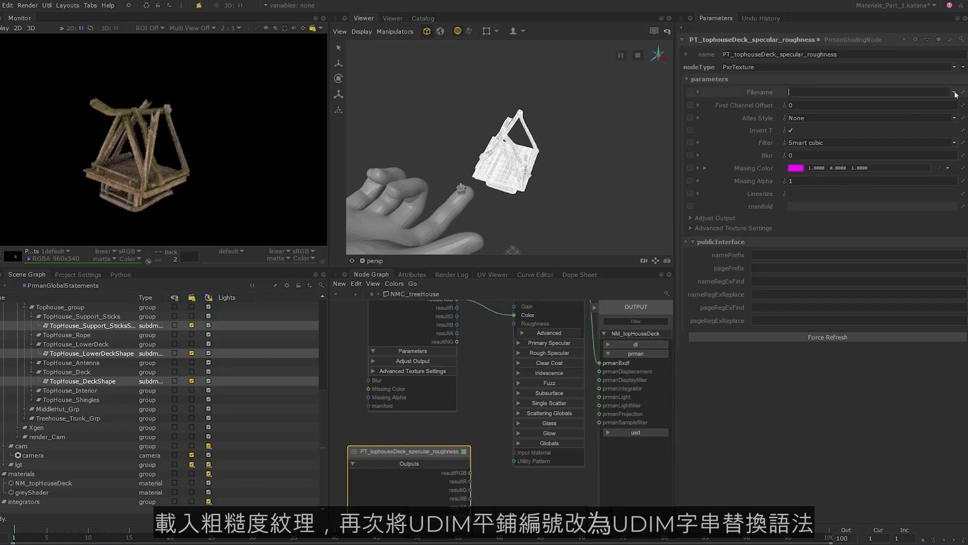
- Load WV_TopHouse_new_roughness_1001.tif.tex as the filename of the PT_tophouseDeck_specular_roughness node
{"action": "left_click", "coordinate": [955, 92]}
{"action": "left_click", "coordinate": [929, 100]}
{"action": "double_click", "coordinate": [433, 230]}
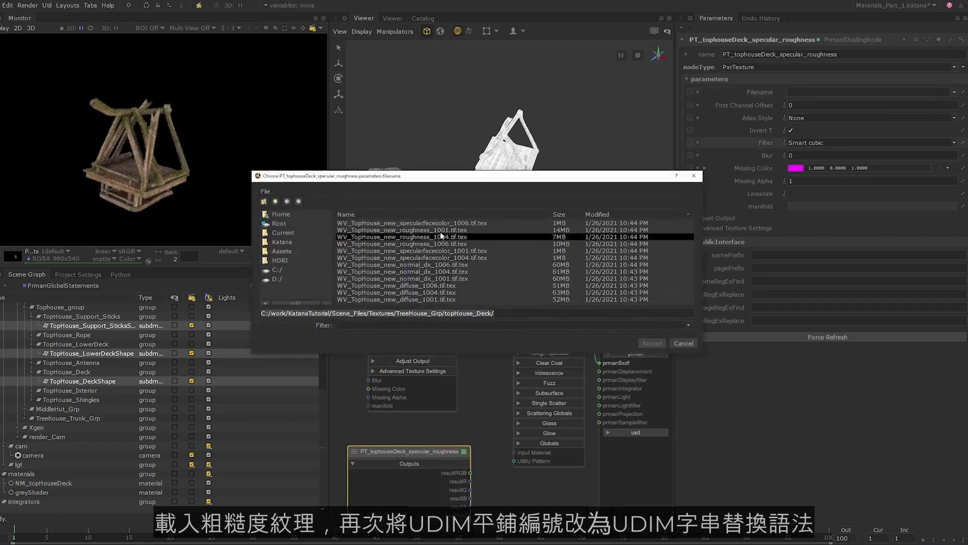
- Replace the 1001 tile number in the roughness texture's filename with <UDIM>
{"action": "left_click", "coordinate": [934, 92]}
{"action": "left_click", "coordinate": [933, 92]}
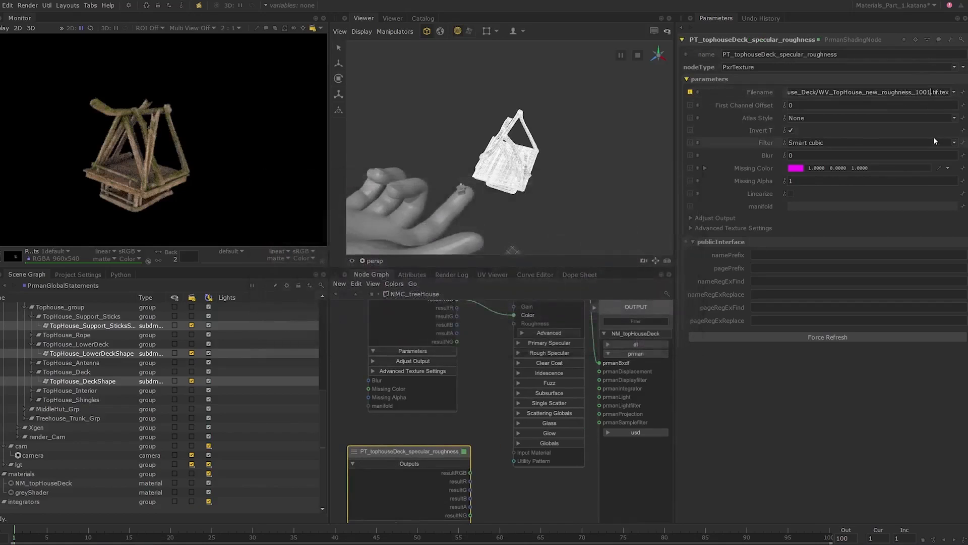
{"action": "key", "text": "BackSpace"}
{"action": "key", "text": "BackSpace"}
{"action": "key", "text": "BackSpace"}
{"action": "key", "text": "BackSpace"}
{"action": "type", "text": "<UDIM>"}
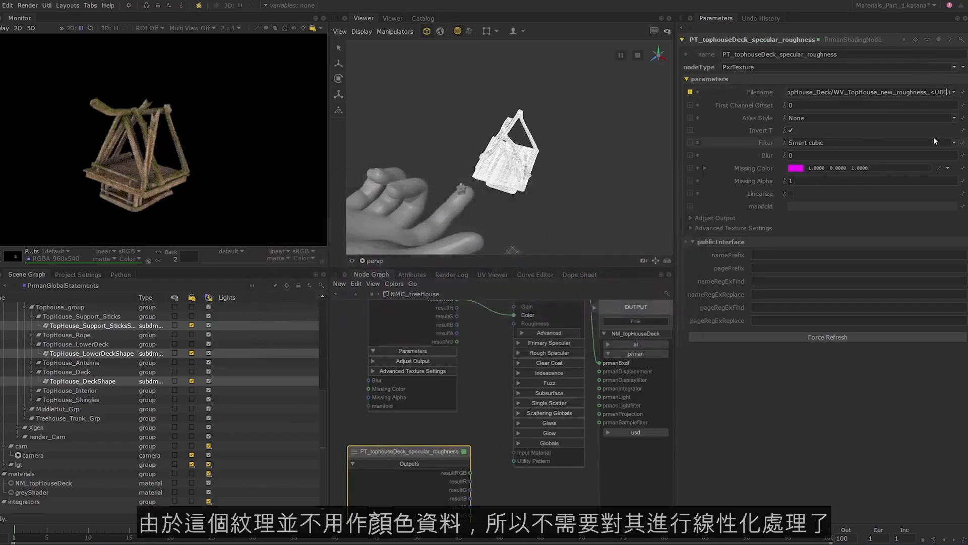
{"action": "key", "text": "Return"}
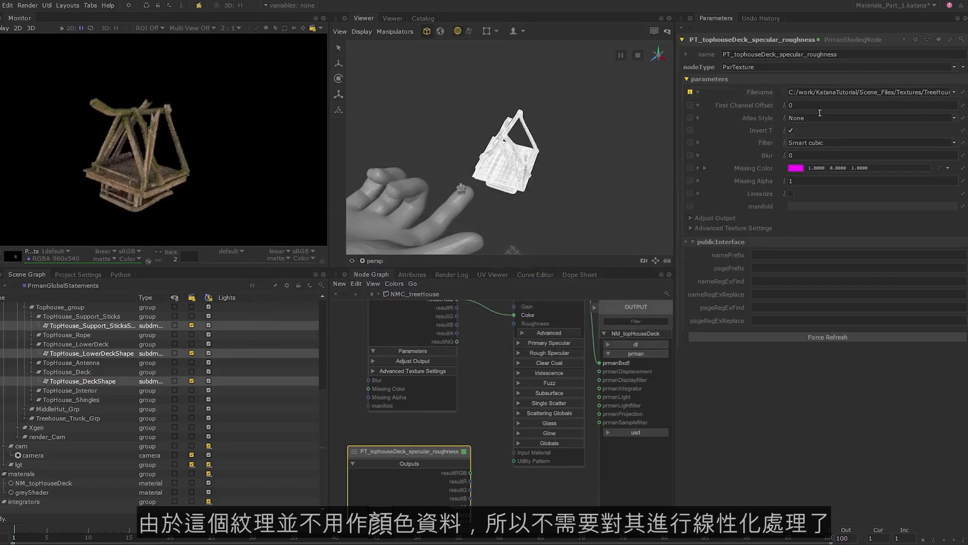
- Expand the Primary Specular group on the PS_topHouseDeck node
{"action": "left_click", "coordinate": [544, 483]}
{"action": "middle_click_drag", "start_coordinate": [545, 483], "coordinate": [513, 489]}
{"action": "middle_click_drag", "start_coordinate": [501, 378], "coordinate": [497, 344]}
{"action": "left_click", "coordinate": [486, 342]}
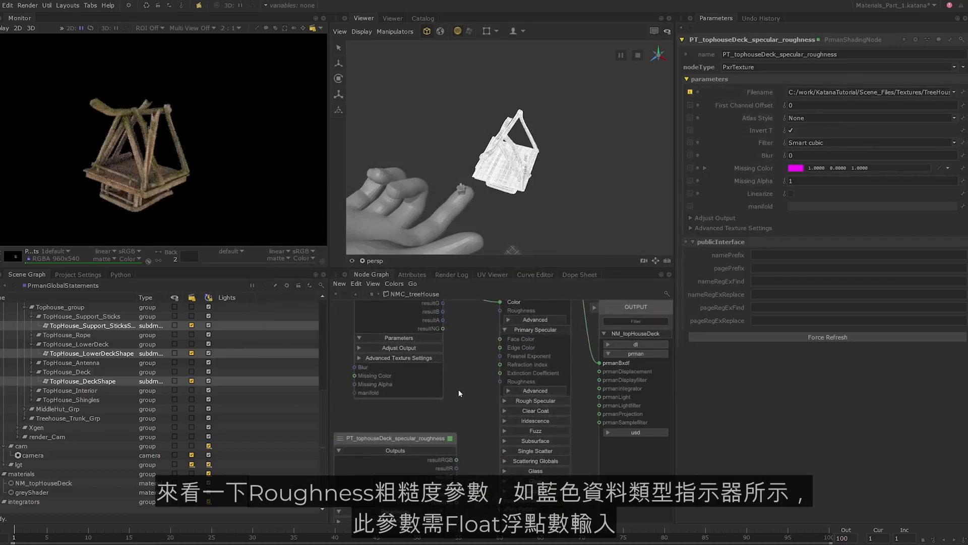
- Move the roughness texture node farther from the shader and connect its resultR output to the Primary Specular Roughness input of PS_topHouseDeck
{"action": "mouse_move", "coordinate": [499, 382]}
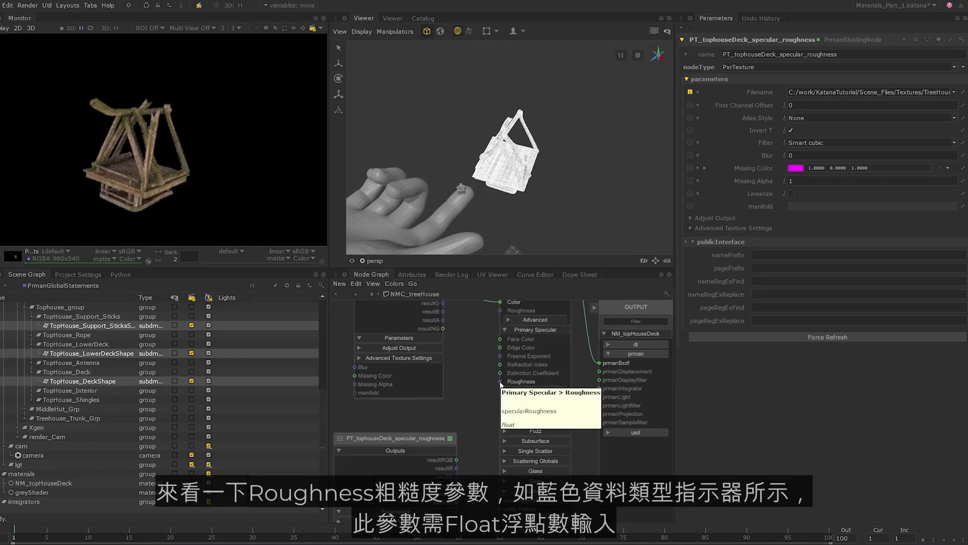
{"action": "middle_click_drag", "start_coordinate": [427, 438], "coordinate": [453, 426]}
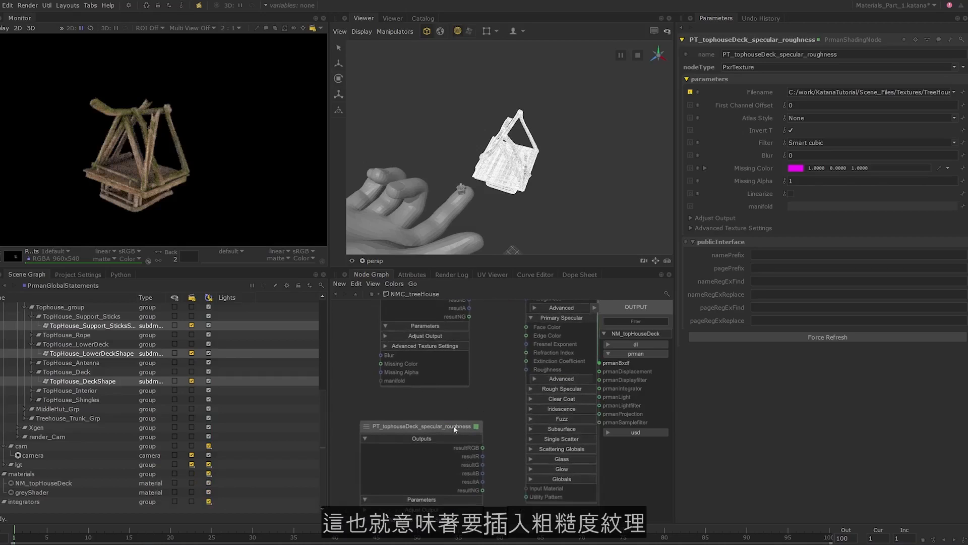
{"action": "left_click_drag", "start_coordinate": [453, 429], "coordinate": [406, 427]}
{"action": "middle_click_drag", "start_coordinate": [455, 444], "coordinate": [432, 452]}
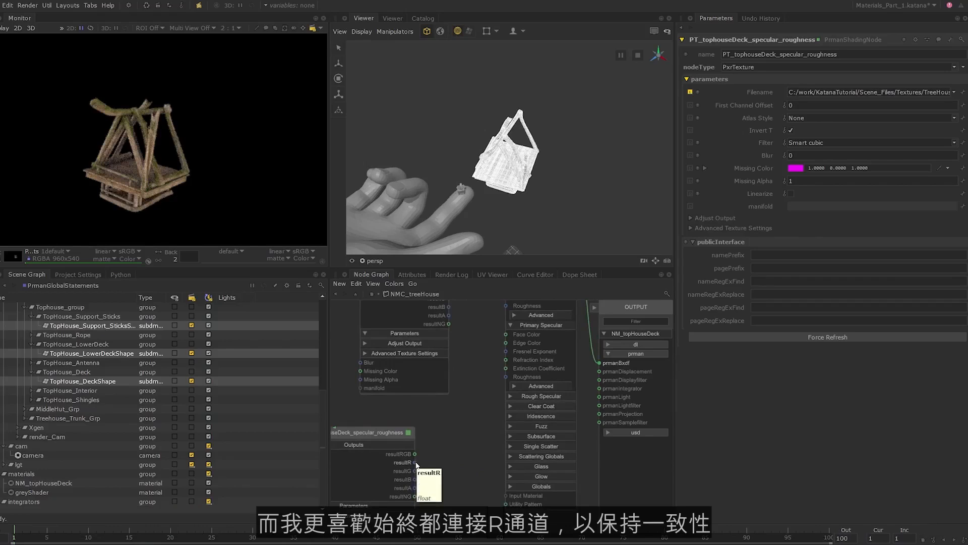
{"action": "left_click_drag", "start_coordinate": [414, 462], "coordinate": [507, 376]}
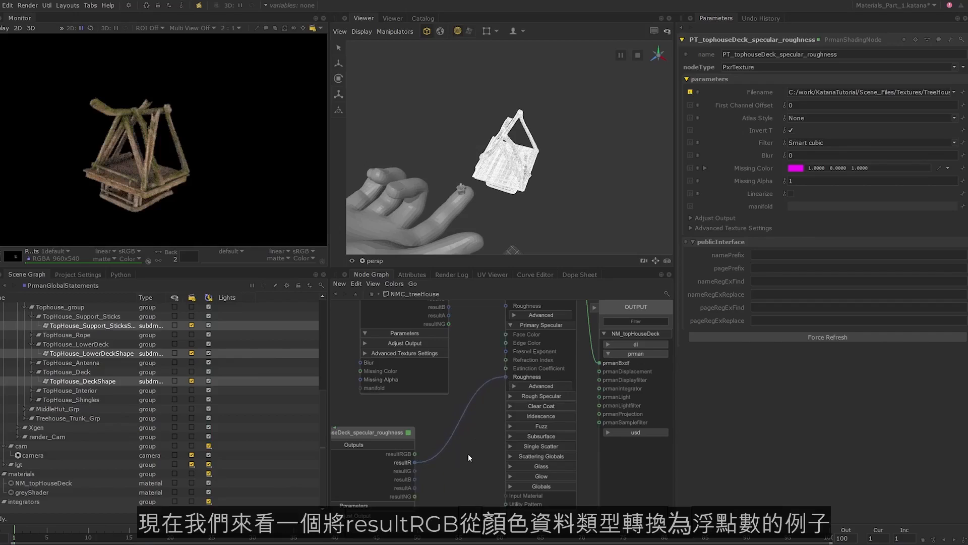
- Make more room beside the roughness texture node and create a PxrToFloat node between it and the PS_topHouseDeck shader
{"action": "middle_click_drag", "start_coordinate": [464, 470], "coordinate": [463, 449]}
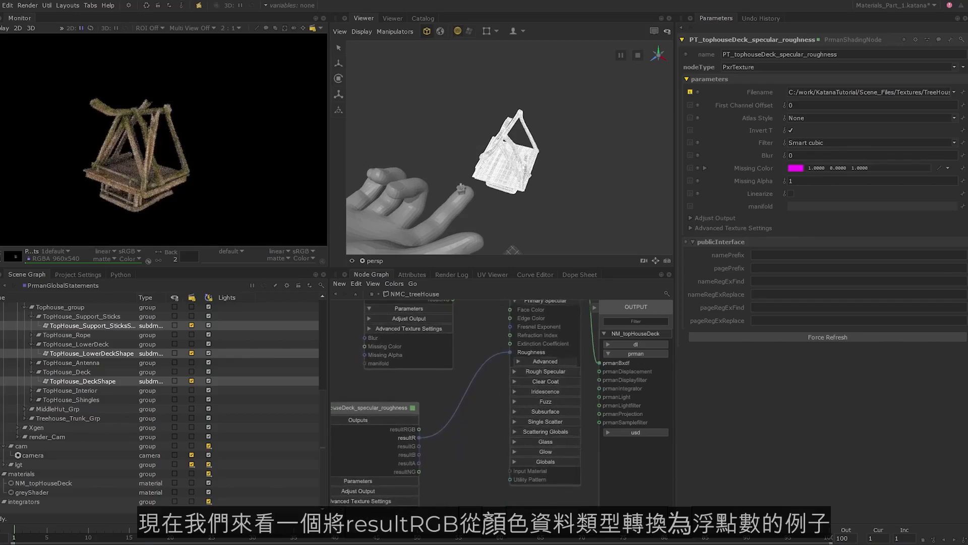
{"action": "left_click_drag", "start_coordinate": [395, 409], "coordinate": [374, 407]}
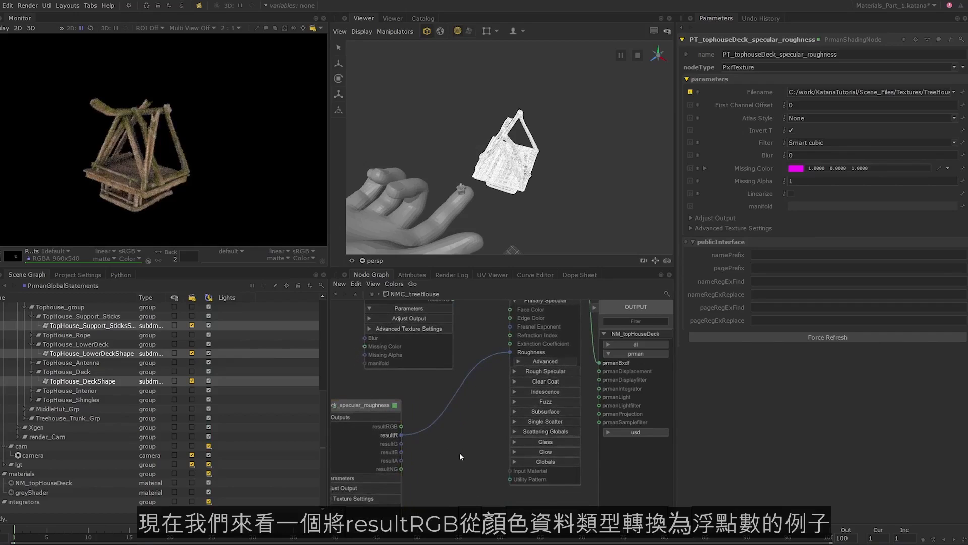
{"action": "key", "text": "Tab"}
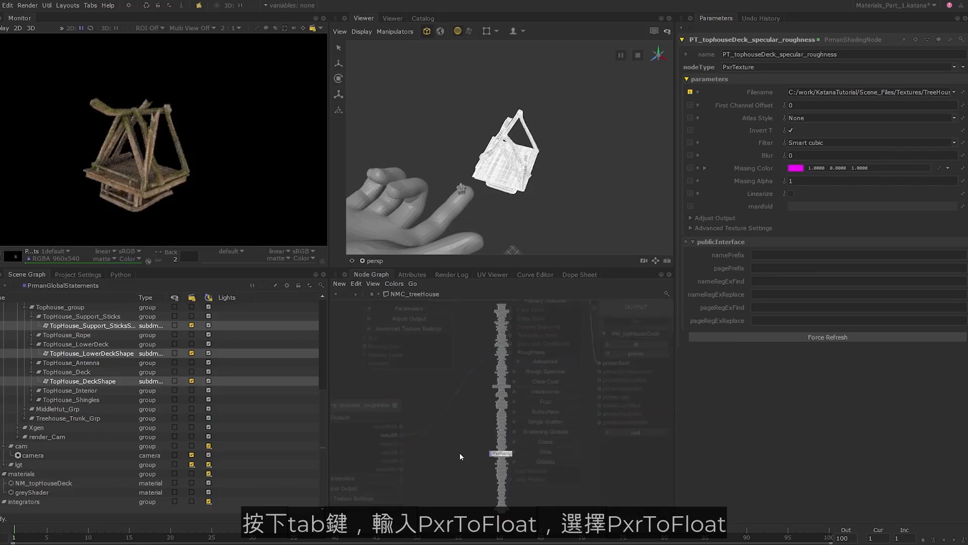
{"action": "type", "text": "PxrT"}
{"action": "left_click", "coordinate": [499, 473]}
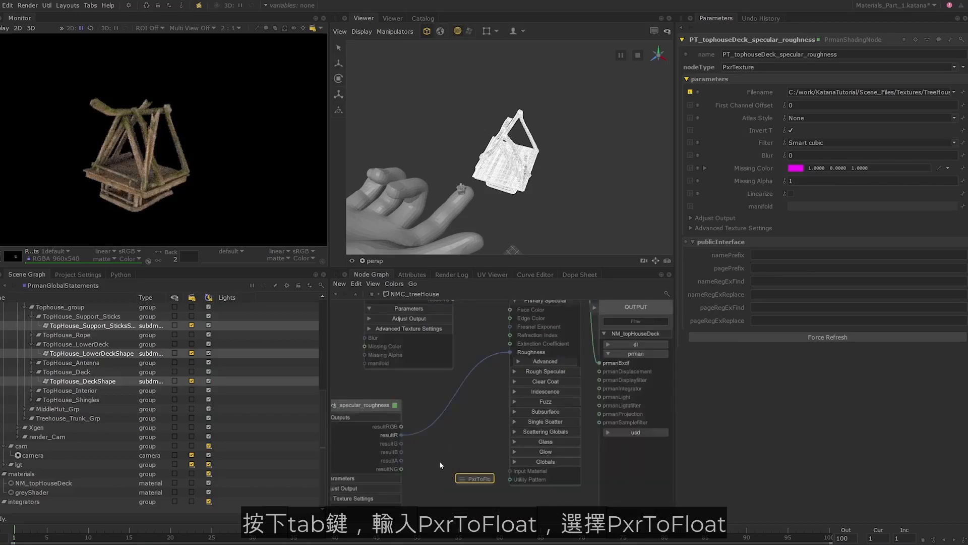
- Connect the roughness texture's resultRGB output to the PxrToFloat input, and PxrToFloat's resultF output to the shader's Primary Specular Roughness
{"action": "left_click", "coordinate": [444, 440]}
{"action": "left_click_drag", "start_coordinate": [401, 426], "coordinate": [444, 482]}
{"action": "left_click_drag", "start_coordinate": [471, 441], "coordinate": [510, 353]}
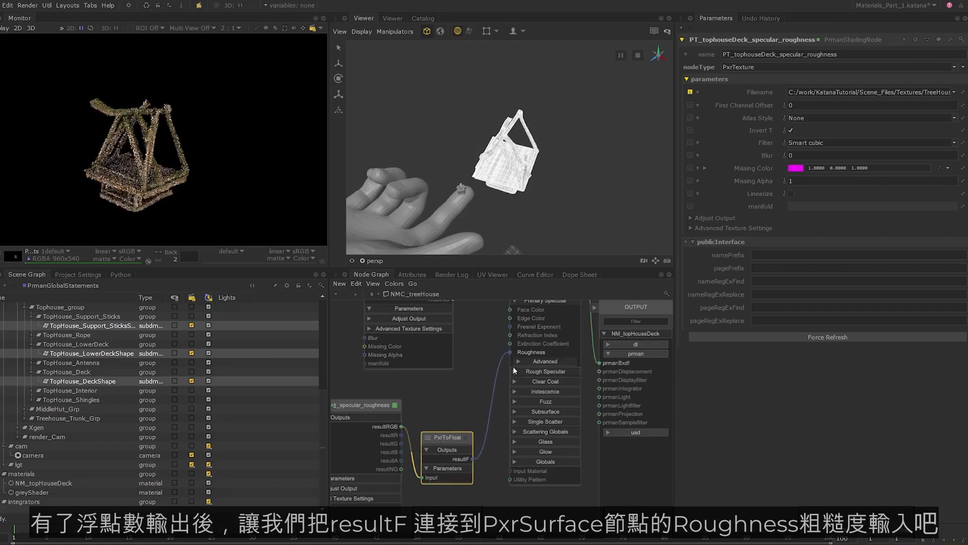
{"action": "left_click_drag", "start_coordinate": [446, 439], "coordinate": [447, 420]}
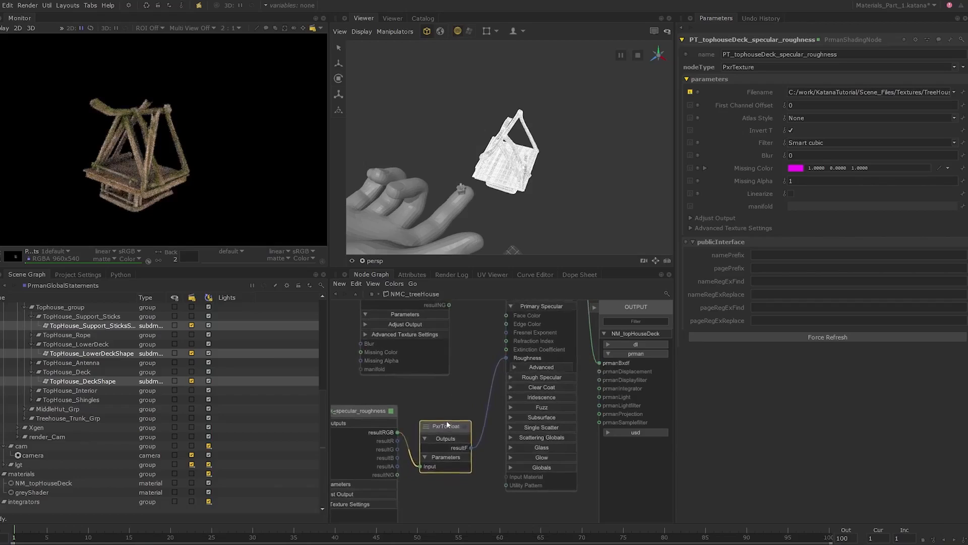
{"action": "left_click", "coordinate": [443, 386]}
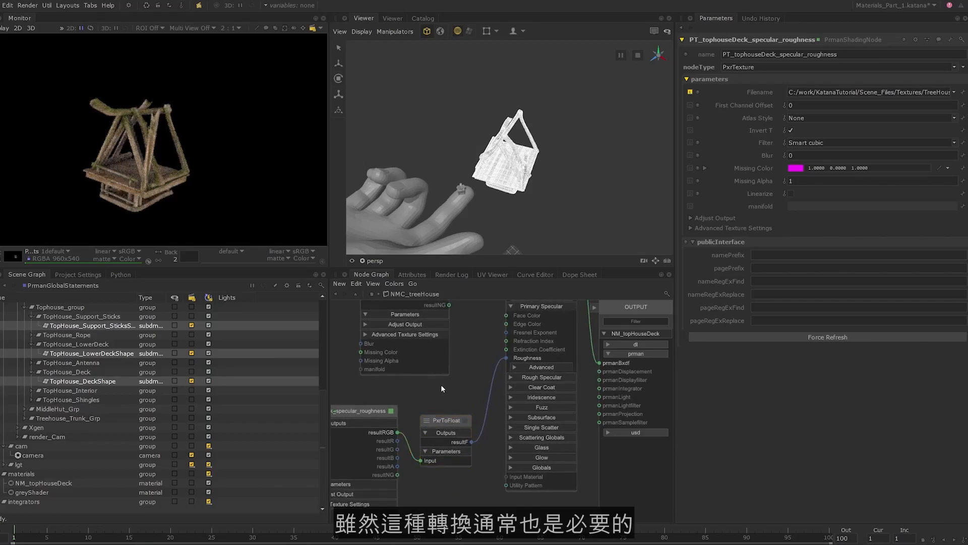
{"action": "middle_click_drag", "start_coordinate": [449, 391], "coordinate": [458, 391]}
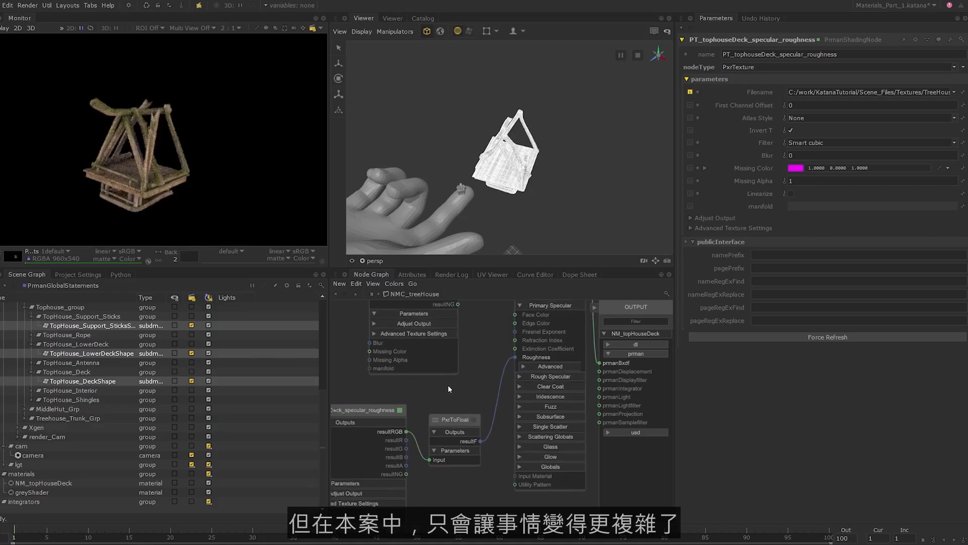
{"action": "middle_click_drag", "start_coordinate": [456, 391], "coordinate": [460, 395]}
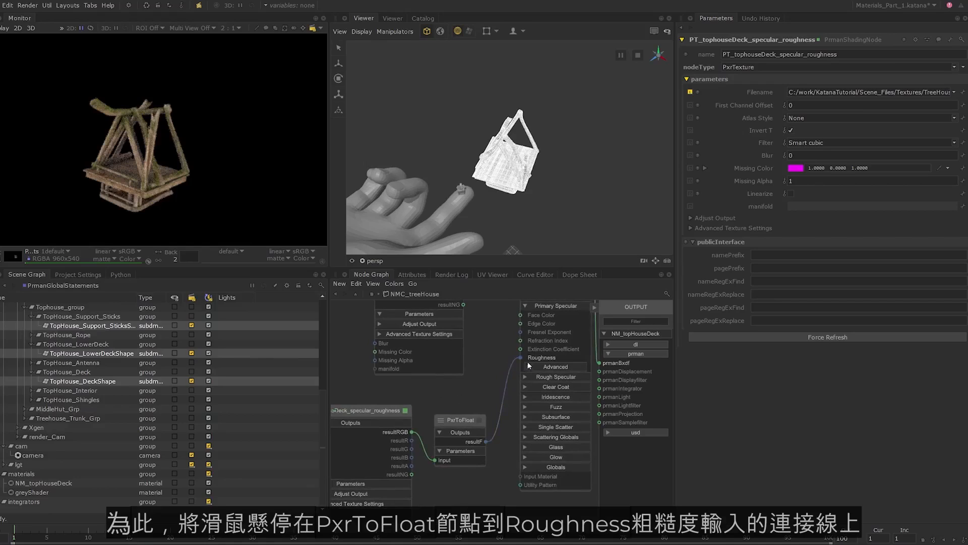
- Disconnect and delete the PxrToFloat node, and reconnect the roughness texture's resultR output to the Roughness input of PS_topHouseDeck
{"action": "left_click", "coordinate": [508, 380]}
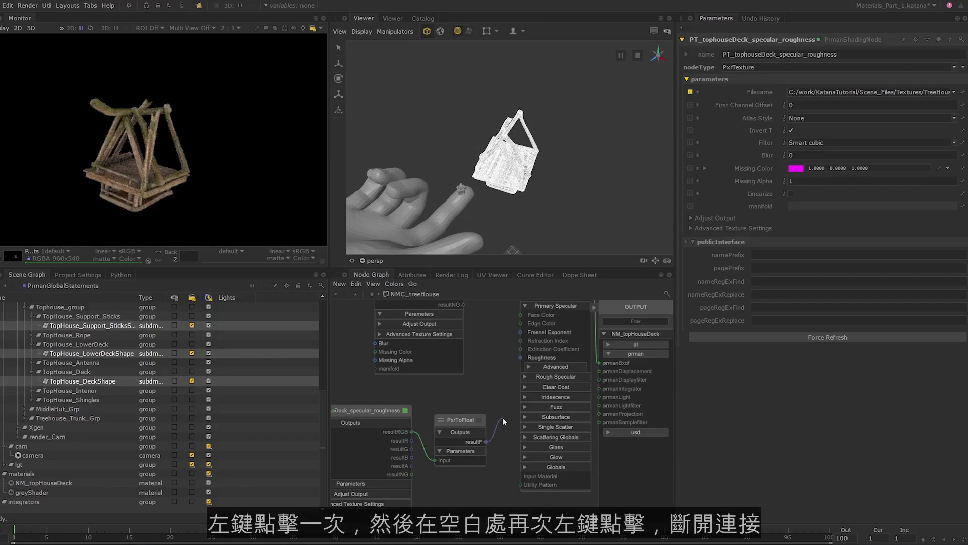
{"action": "left_click", "coordinate": [503, 419]}
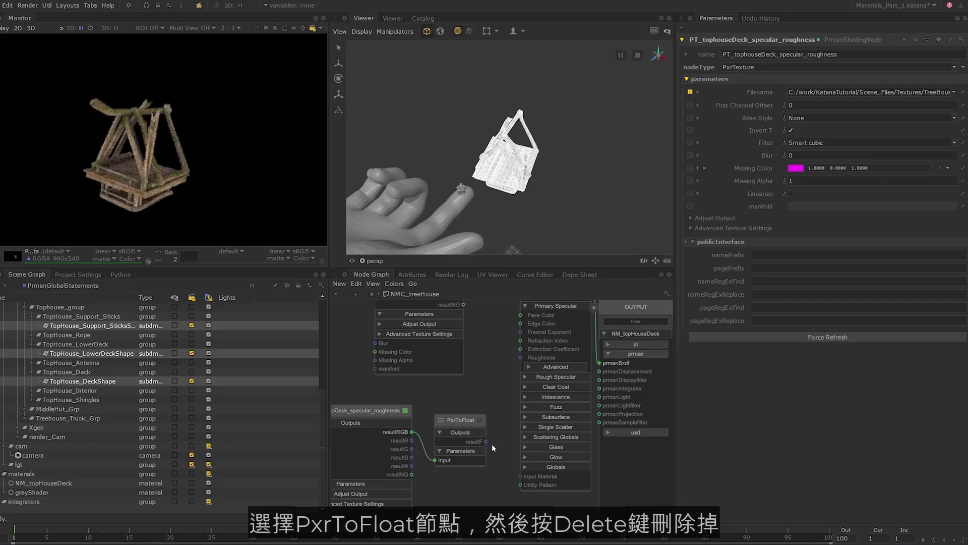
{"action": "left_click", "coordinate": [464, 420]}
{"action": "key", "text": "Delete"}
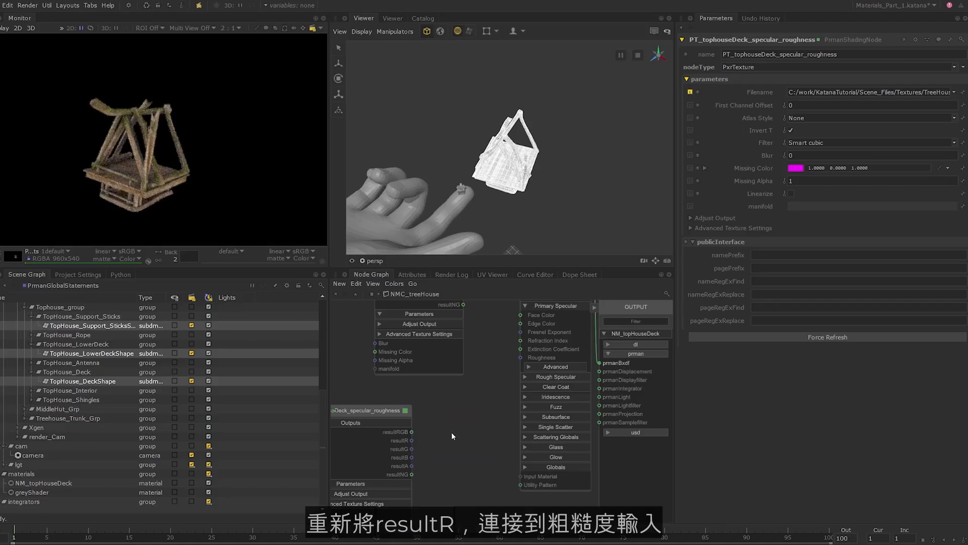
{"action": "left_click", "coordinate": [411, 440]}
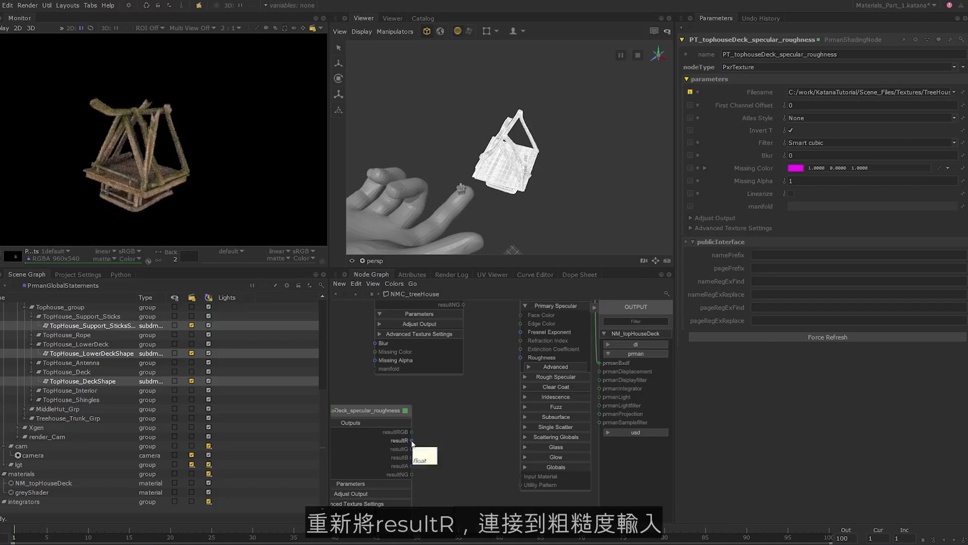
{"action": "left_click", "coordinate": [520, 357]}
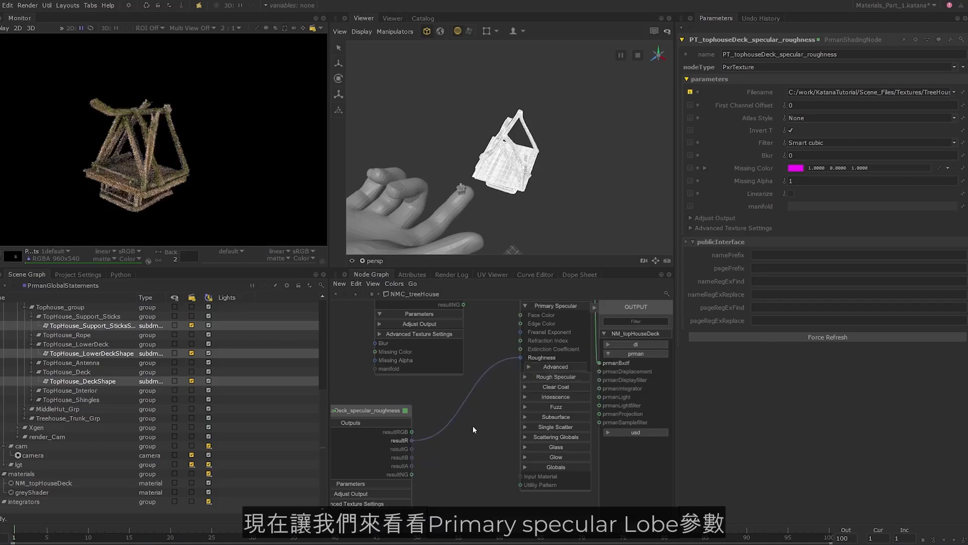
- Open the PS_topHouseDeck node's parameters and set its Primary Specular Fresnel Mode to Physical
{"action": "middle_click_drag", "start_coordinate": [473, 427], "coordinate": [464, 433]}
{"action": "scroll", "coordinate": [472, 423], "scroll_direction": "down", "scroll_amount": 5}
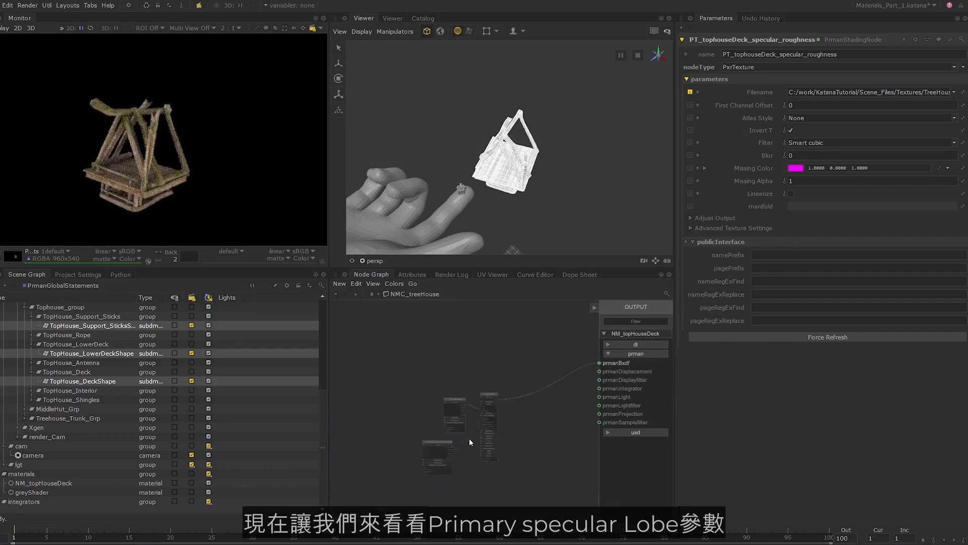
{"action": "scroll", "coordinate": [482, 409], "scroll_direction": "up", "scroll_amount": 5}
{"action": "left_click", "coordinate": [501, 376]}
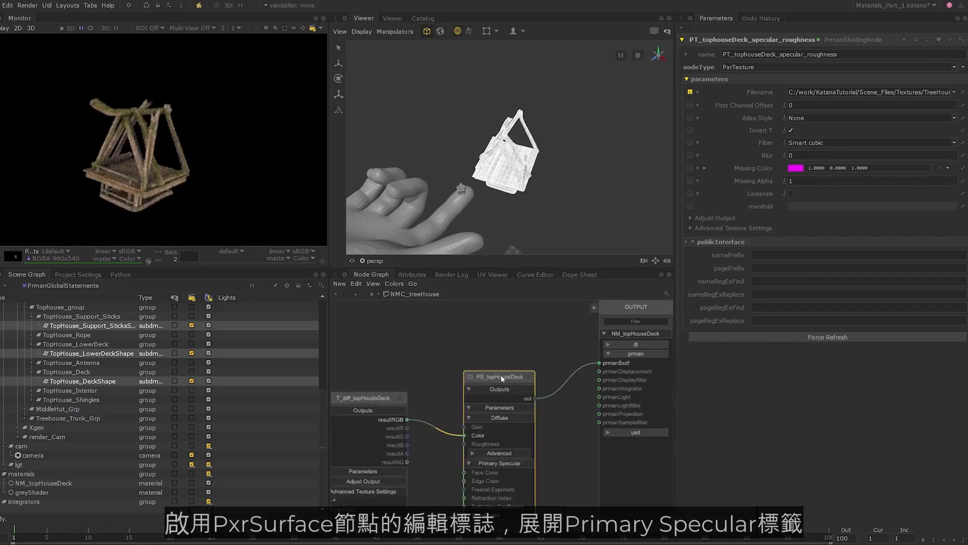
{"action": "double_click", "coordinate": [501, 376]}
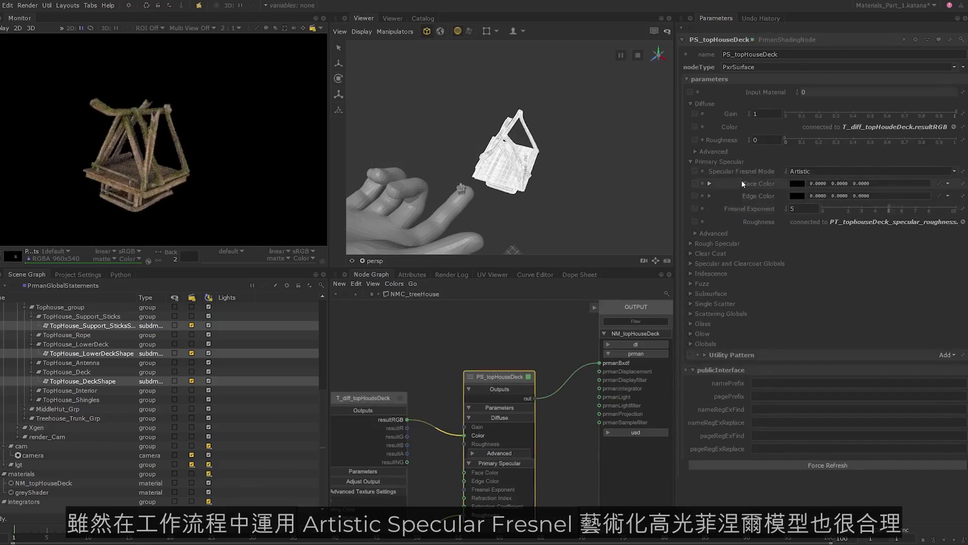
{"action": "left_click", "coordinate": [812, 170]}
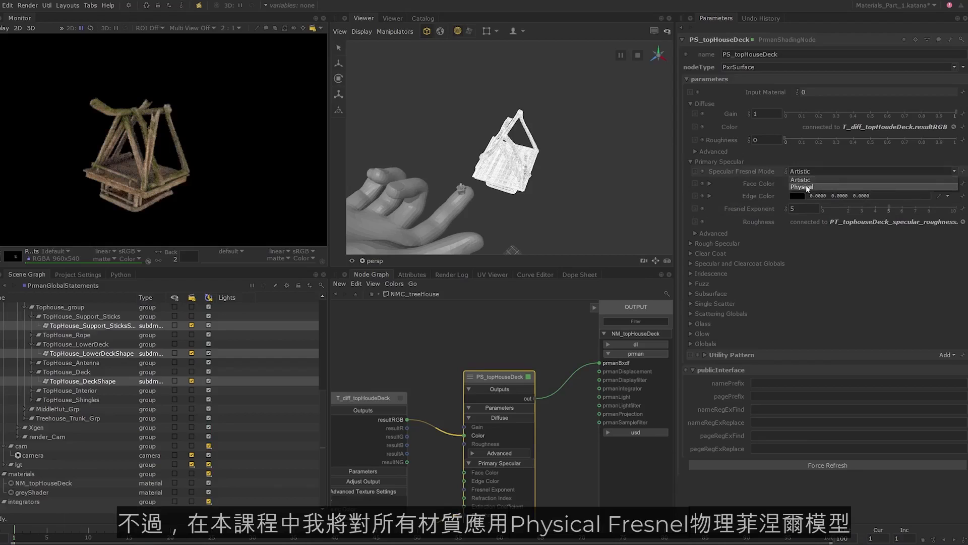
{"action": "left_click", "coordinate": [806, 186]}
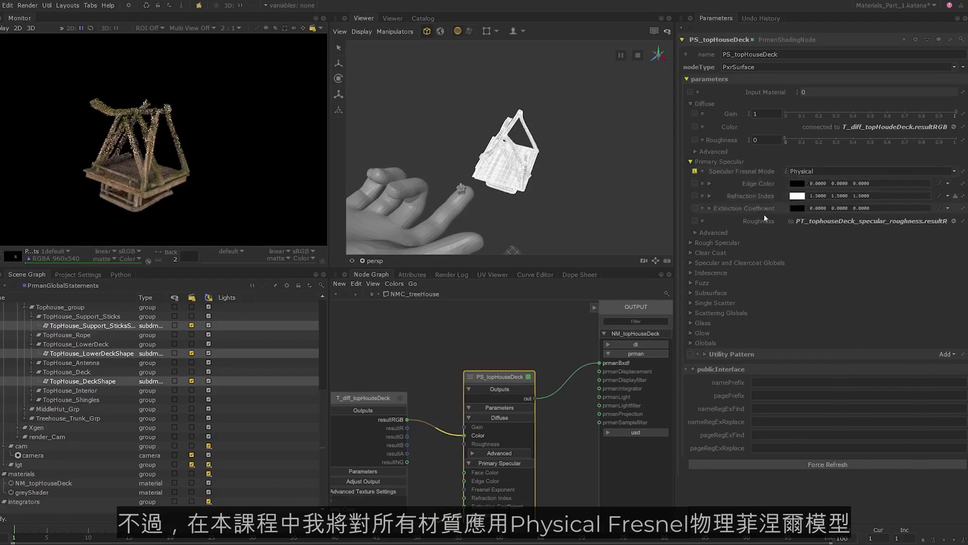
- Set the Primary Specular Edge Color to 0.95 in the red, green and blue channels
{"action": "left_click", "coordinate": [797, 183]}
{"action": "left_click", "coordinate": [546, 262]}
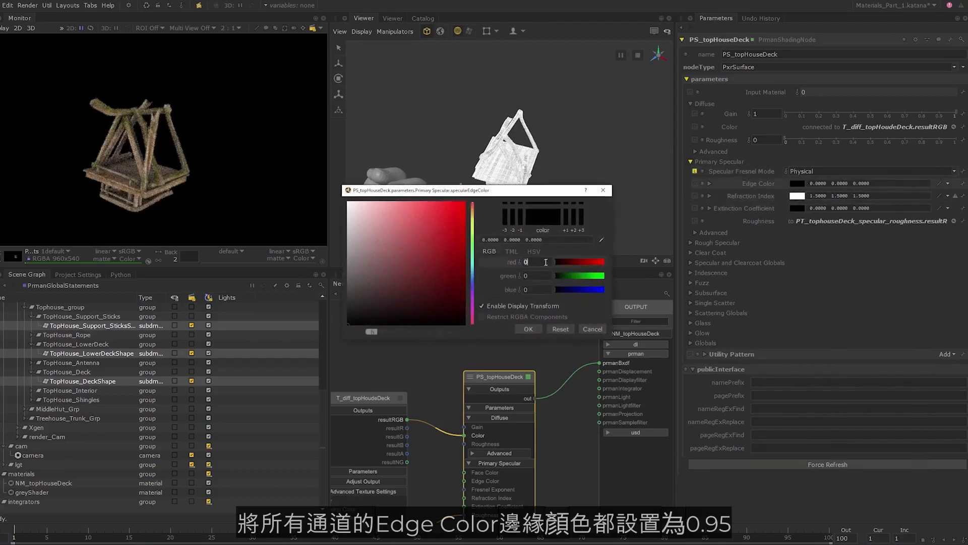
{"action": "type", "text": "0.95"}
{"action": "key", "text": "Tab"}
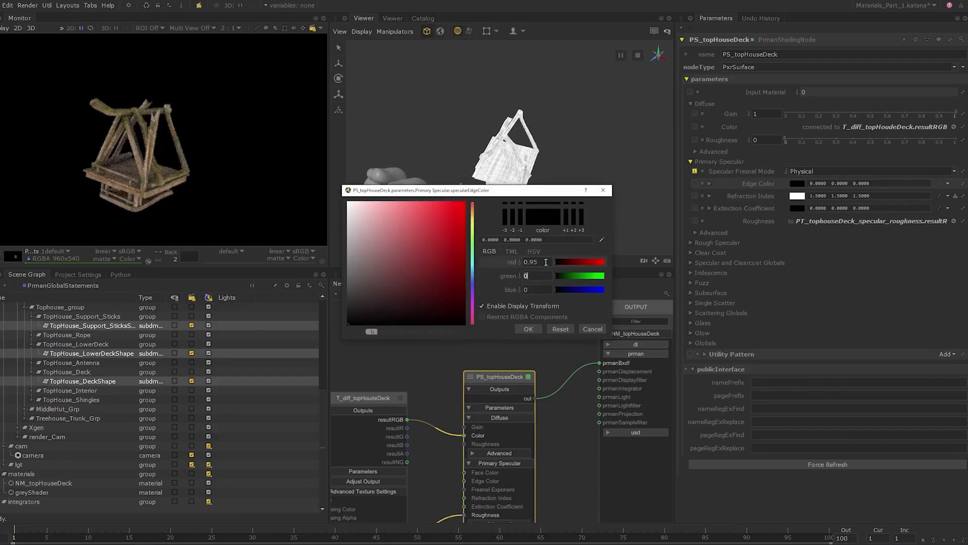
{"action": "type", "text": "0.95"}
{"action": "key", "text": "Tab"}
{"action": "type", "text": "0.8"}
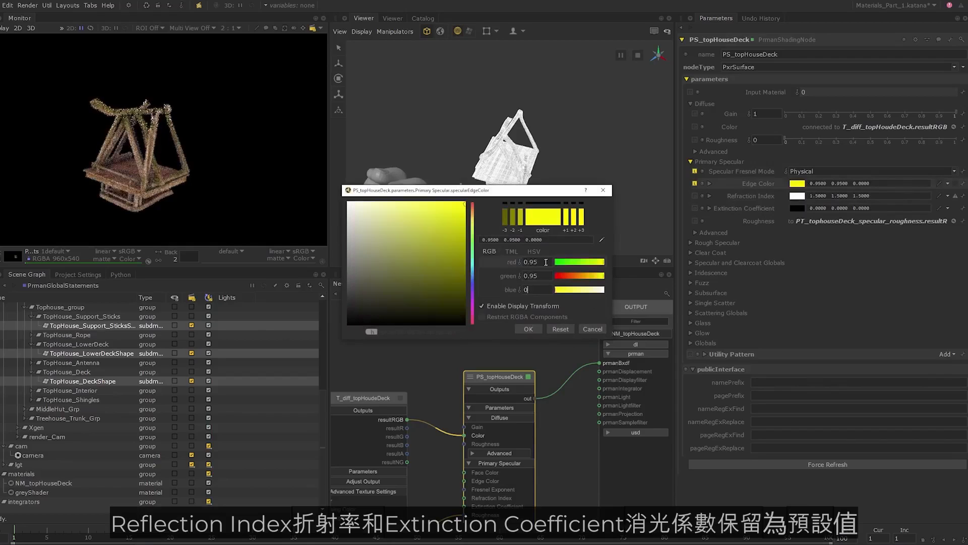
{"action": "key", "text": "BackSpace"}
{"action": "type", "text": "95"}
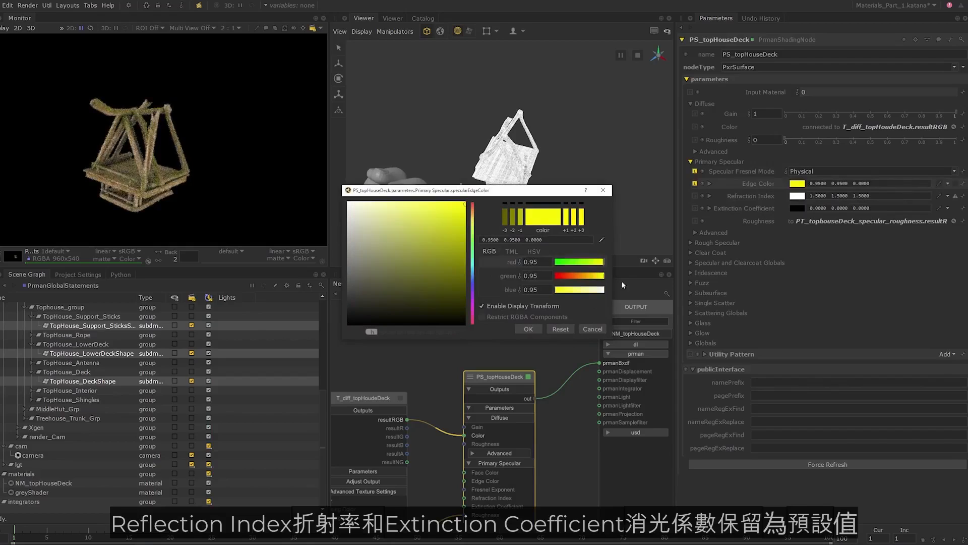
{"action": "left_click", "coordinate": [528, 328]}
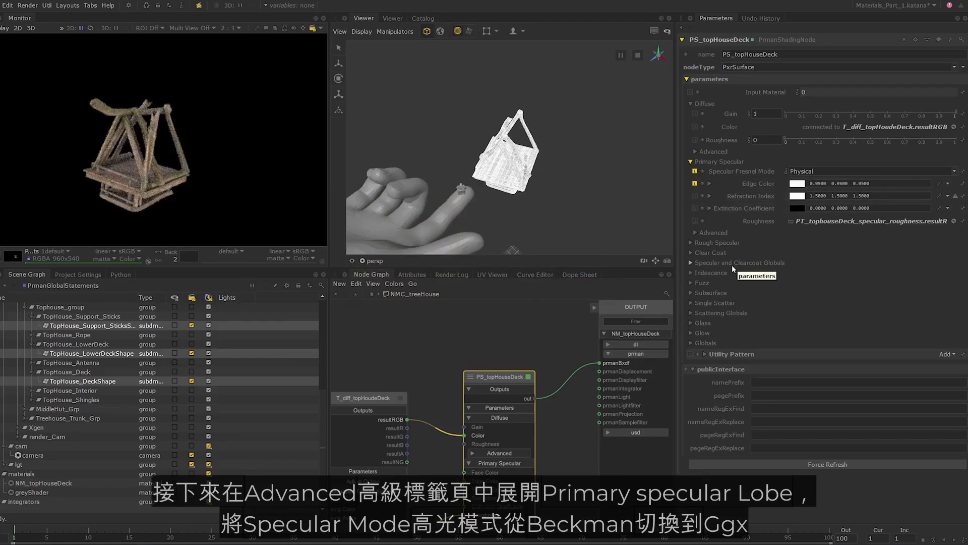
- Expand the Advanced group of Primary Specular and set the Specular Model to Ggx
{"action": "left_click", "coordinate": [711, 233]}
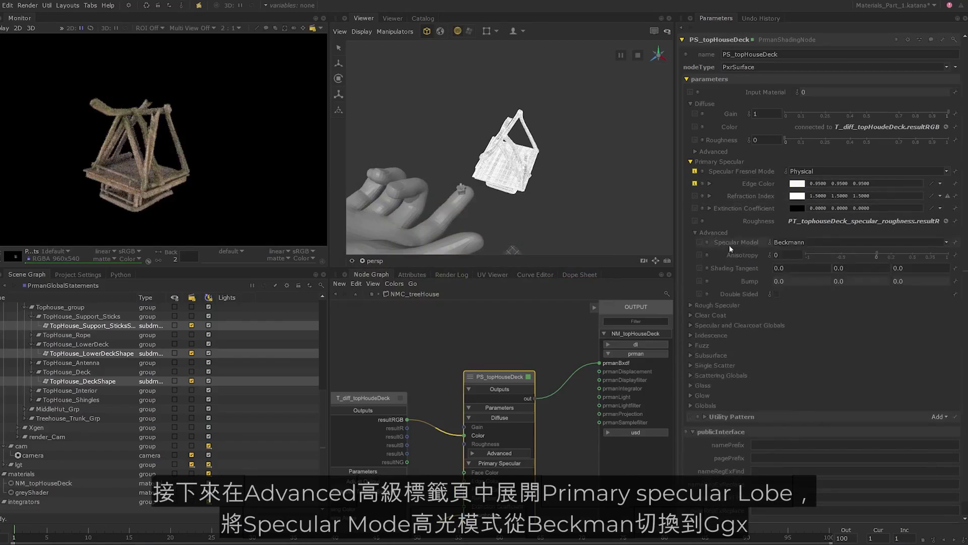
{"action": "left_click", "coordinate": [826, 242]}
{"action": "left_click", "coordinate": [801, 256]}
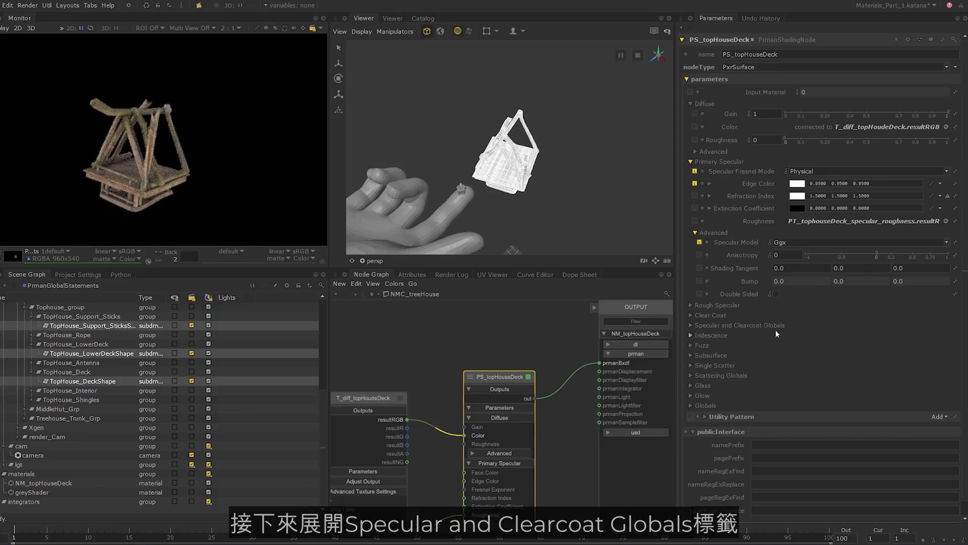
- Expand Specular and Clearcoat Globals and set Specular Energy Compensation to 1
{"action": "left_click", "coordinate": [770, 328]}
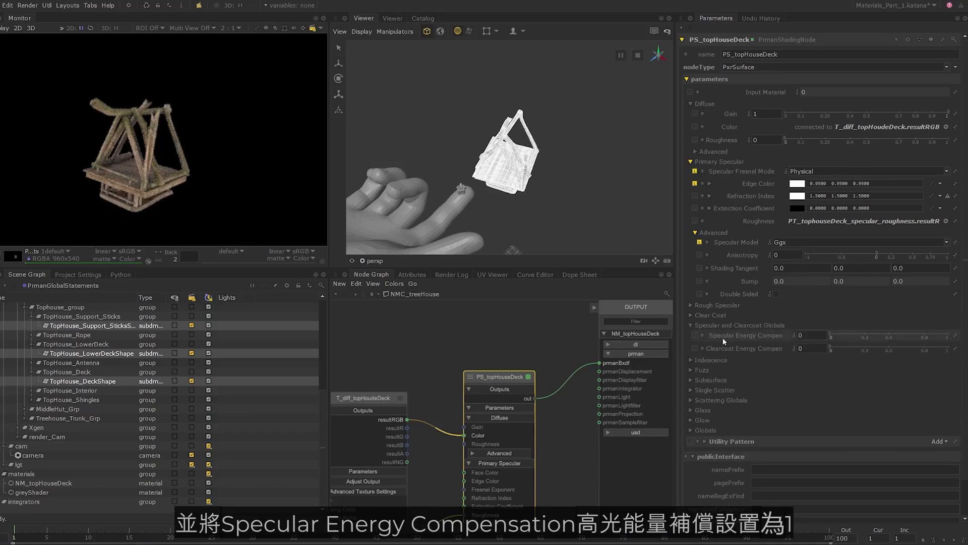
{"action": "left_click_drag", "start_coordinate": [811, 335], "coordinate": [798, 332]}
{"action": "type", "text": "1"}
{"action": "key", "text": "Return"}
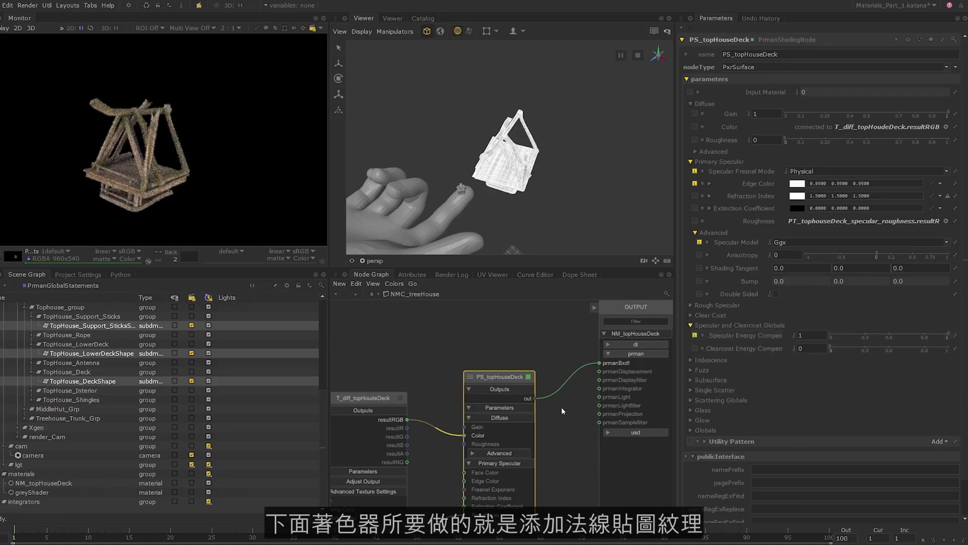
- Create a PxrNormalMap node in the empty space below the roughness texture node
{"action": "middle_click_drag", "start_coordinate": [573, 448], "coordinate": [561, 421]}
{"action": "mouse_move", "coordinate": [535, 470]}
{"action": "middle_mouse_down"}
{"action": "mouse_move", "coordinate": [552, 390]}
{"action": "mouse_move", "coordinate": [526, 373]}
{"action": "middle_mouse_up"}
{"action": "scroll", "coordinate": [501, 427], "scroll_direction": "down", "scroll_amount": 2}
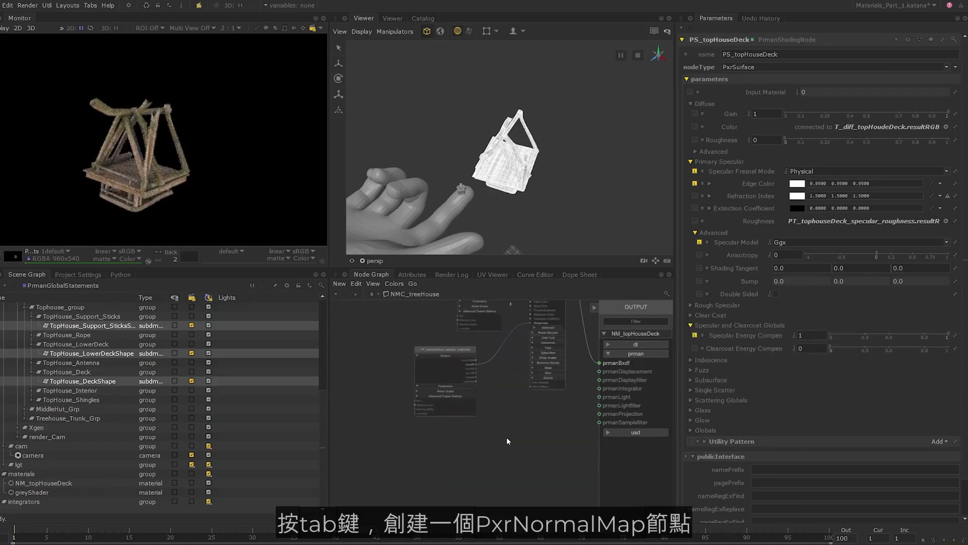
{"action": "key", "text": "Tab"}
{"action": "type", "text": "px"}
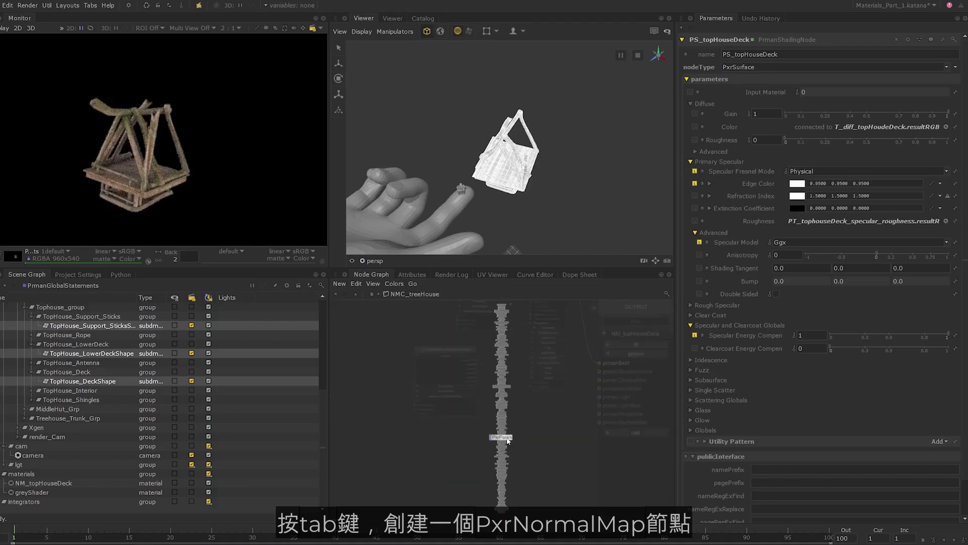
{"action": "type", "text": "rnormalmap"}
{"action": "key", "text": "Return"}
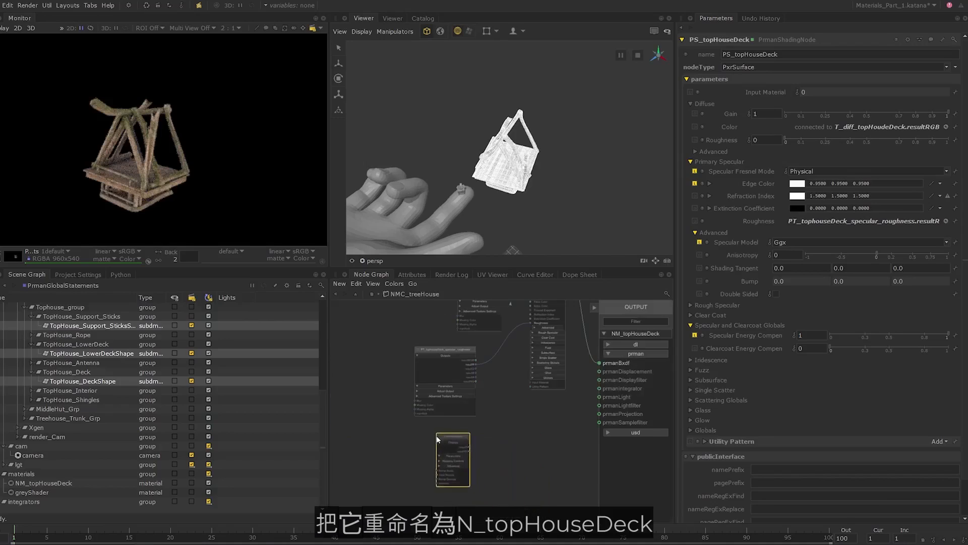
- Rename the new PxrNormalMap node as N_topHouseDeck
{"action": "left_click", "coordinate": [437, 437]}
{"action": "double_click", "coordinate": [446, 437]}
{"action": "type", "text": "N_"}
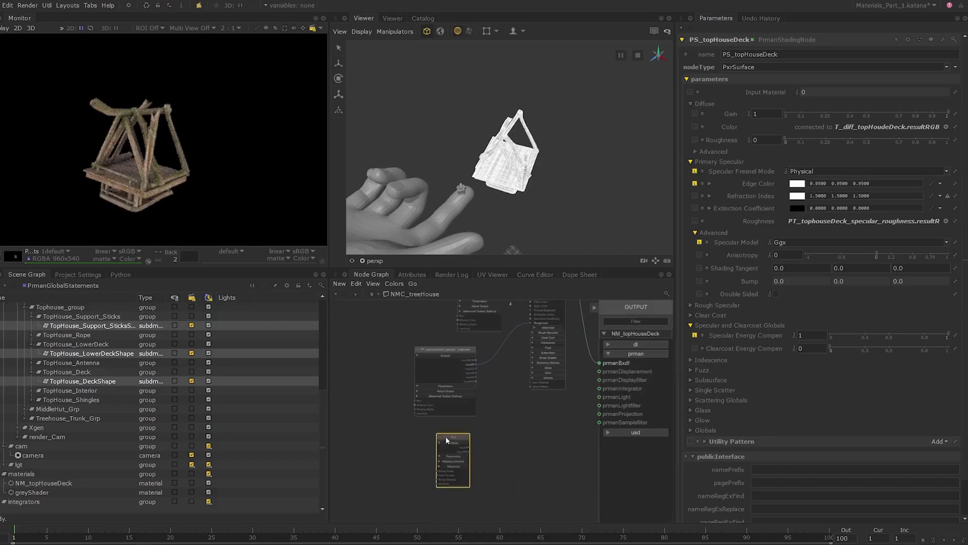
{"action": "type", "text": "topHouseDeck"}
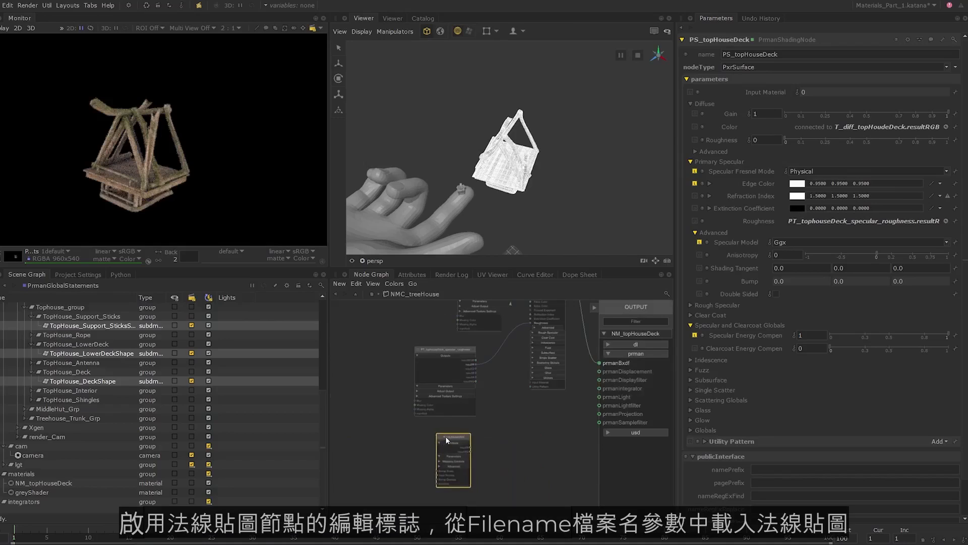
{"action": "key", "text": "Return"}
- Open the N_topHouseDeck parameters and load WV_TopHouse_new_normal_dx_1001.tif.tex from the topHouse_Deck texture folder as its filename
{"action": "key", "text": "e"}
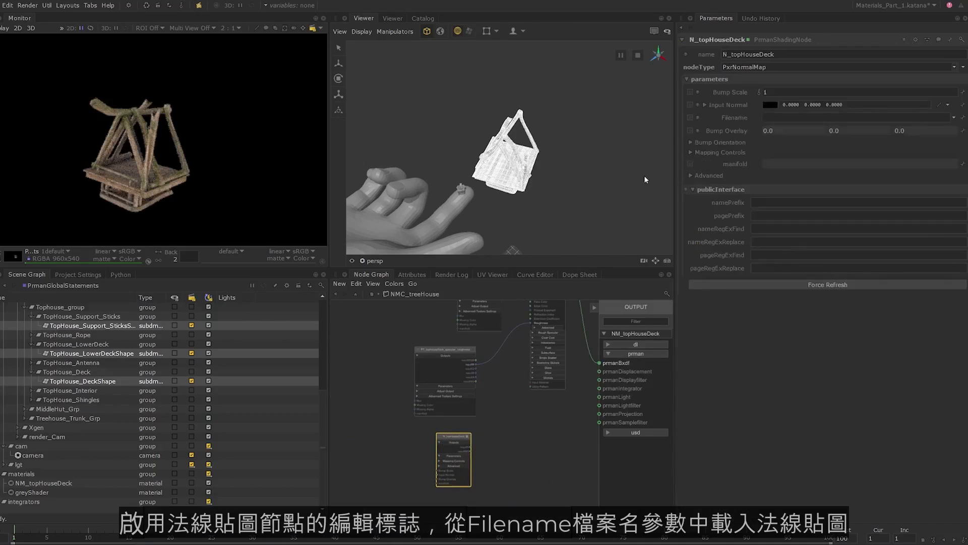
{"action": "left_click", "coordinate": [954, 117]}
{"action": "left_click", "coordinate": [927, 128]}
{"action": "double_click", "coordinate": [409, 278]}
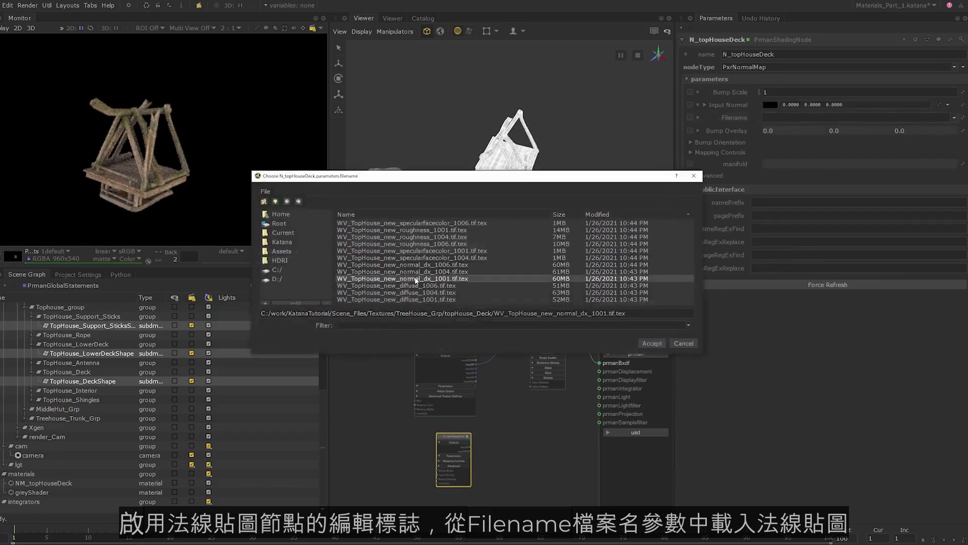
- Replace the 1001 tile number in the normal map's filename with <UDIM>
{"action": "left_click", "coordinate": [931, 118]}
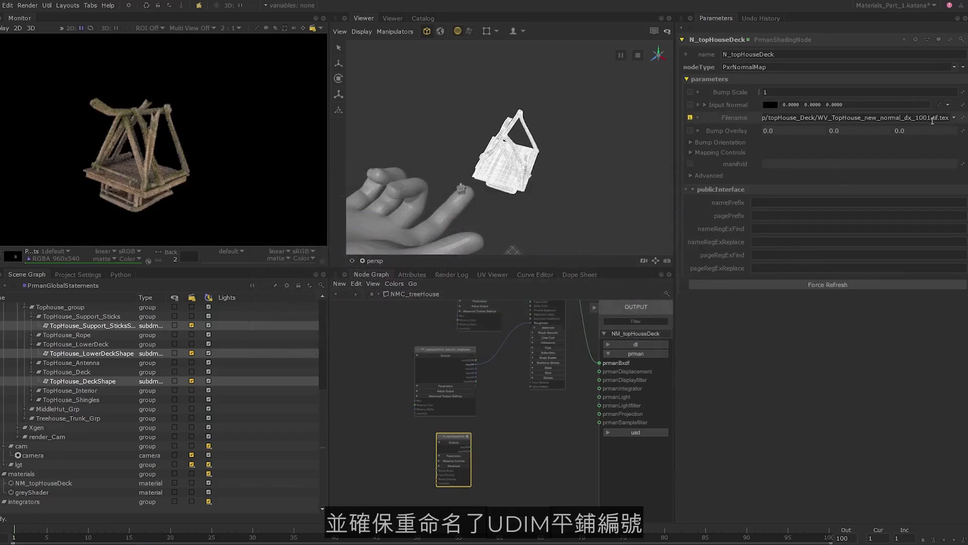
{"action": "key", "text": "BackSpace"}
{"action": "key", "text": "BackSpace"}
{"action": "key", "text": "BackSpace"}
{"action": "key", "text": "BackSpace"}
{"action": "type", "text": ">"}
{"action": "key", "text": "BackSpace"}
{"action": "type", "text": "<UDIM>"}
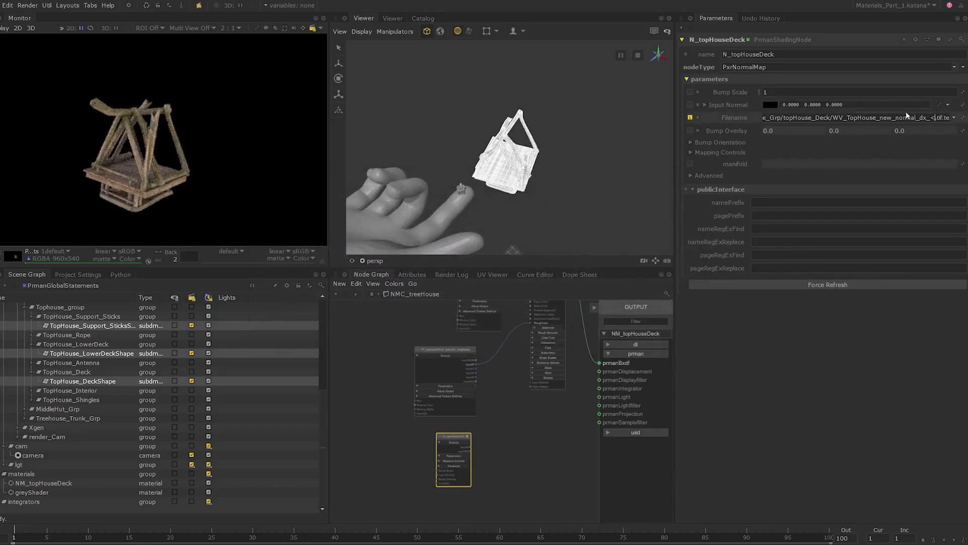
{"action": "key", "text": "Return"}
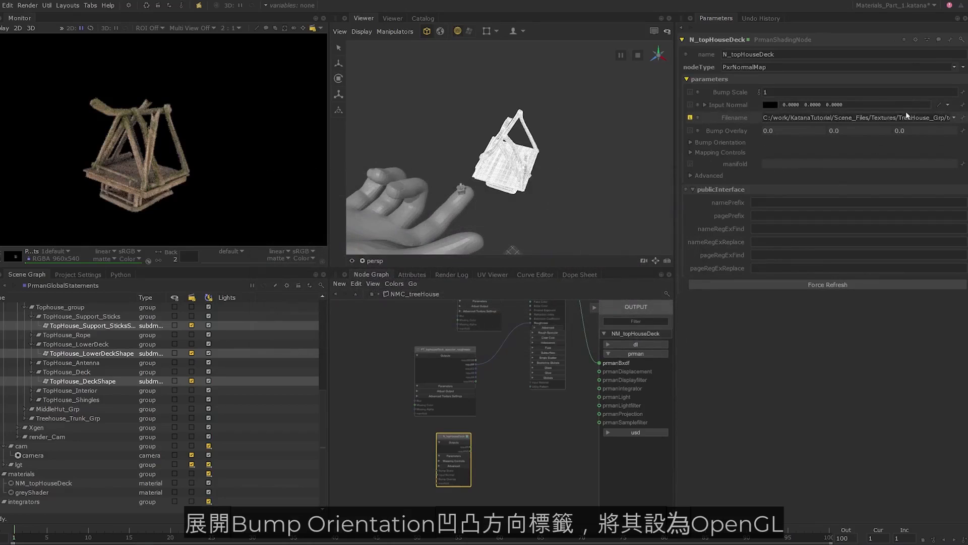
- Set the Bump Orientation of the N_topHouseDeck normal map to OpenGL
{"action": "left_click", "coordinate": [751, 143]}
{"action": "left_click", "coordinate": [778, 164]}
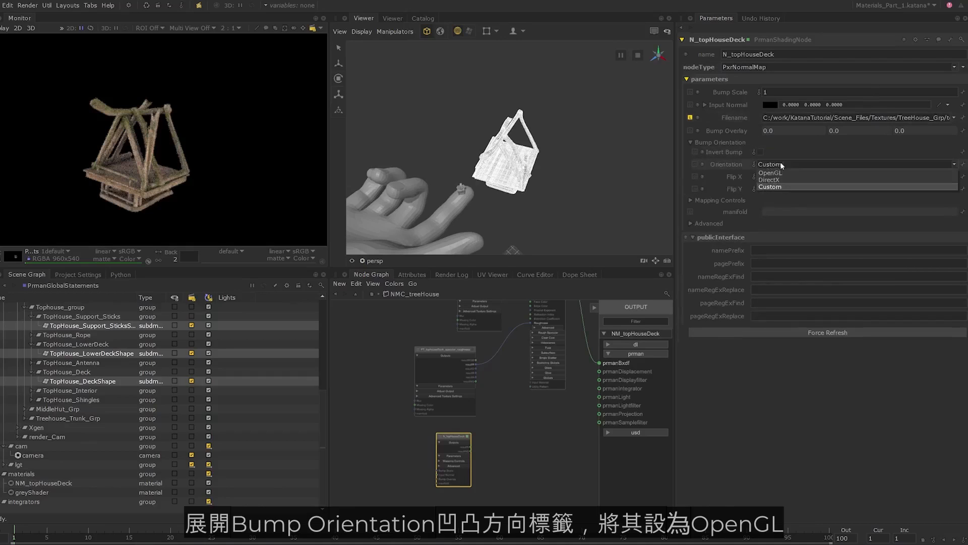
{"action": "left_click", "coordinate": [782, 177]}
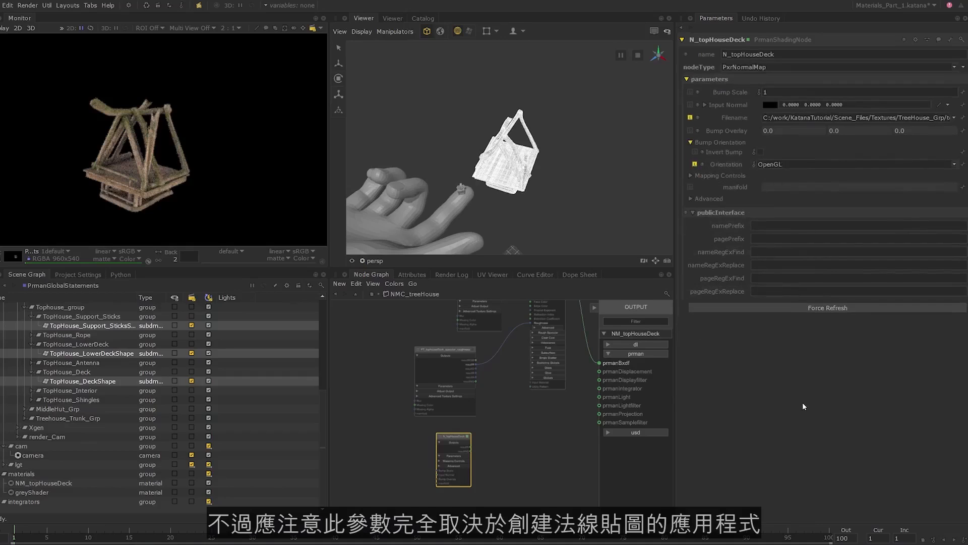
- Expand the Globals inputs on the PS_topHouseDeck node and connect N_topHouseDeck's resultN output to its Bump input
{"action": "scroll", "coordinate": [529, 391], "scroll_direction": "up", "scroll_amount": 4}
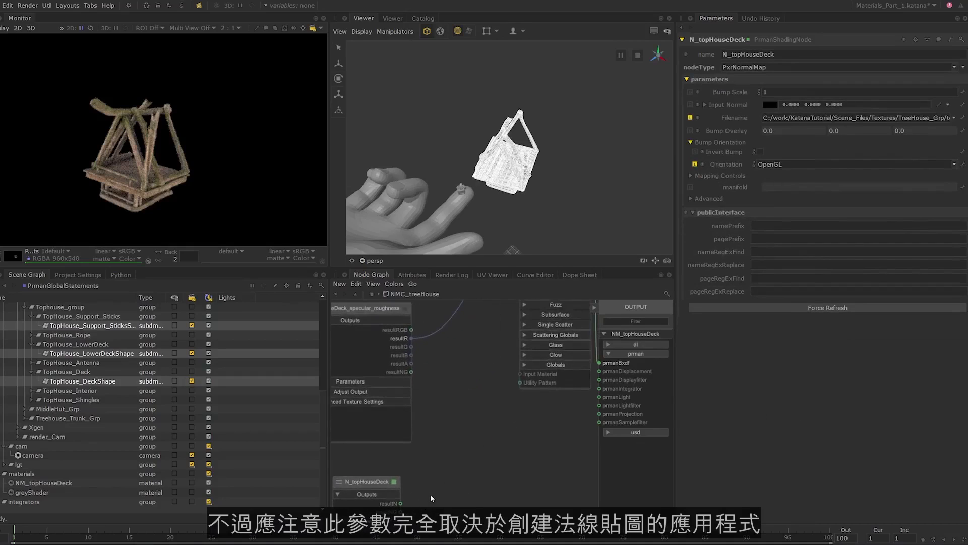
{"action": "middle_click_drag", "start_coordinate": [431, 495], "coordinate": [432, 475]}
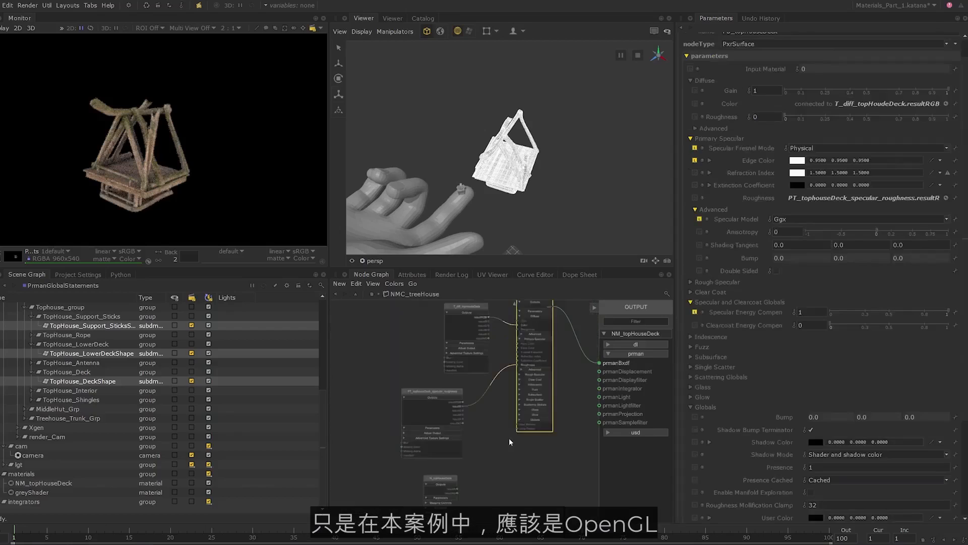
{"action": "scroll", "coordinate": [509, 442], "scroll_direction": "up", "scroll_amount": 3}
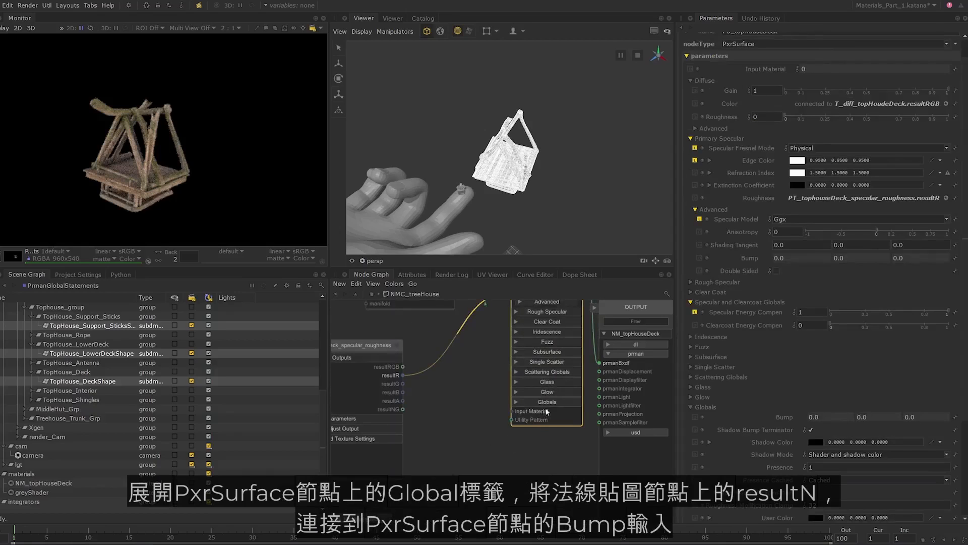
{"action": "left_click", "coordinate": [542, 403]}
{"action": "middle_click_drag", "start_coordinate": [414, 484], "coordinate": [426, 440]}
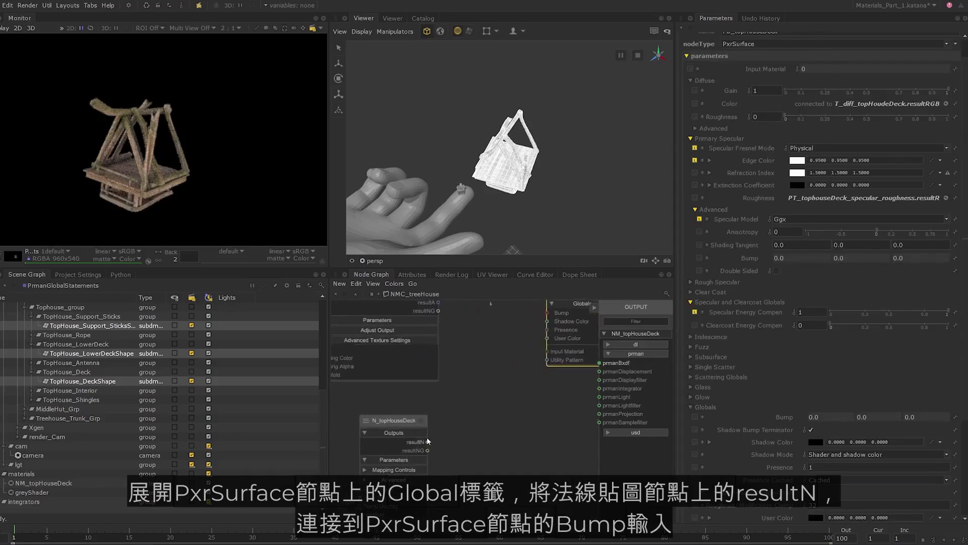
{"action": "left_click_drag", "start_coordinate": [427, 443], "coordinate": [507, 365]}
{"action": "middle_click_drag", "start_coordinate": [499, 468], "coordinate": [527, 480]}
{"action": "key", "text": "a"}
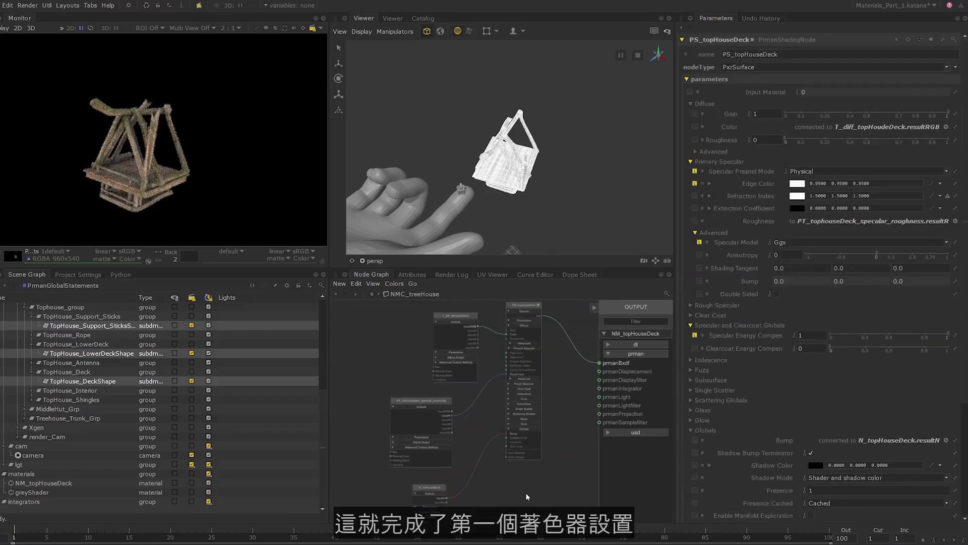
{"action": "middle_click_drag", "start_coordinate": [526, 493], "coordinate": [512, 491]}
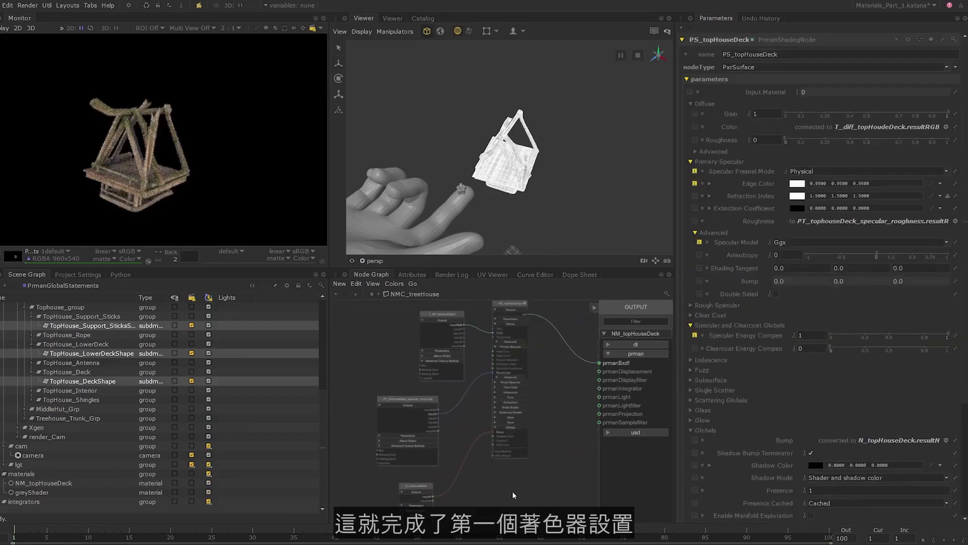